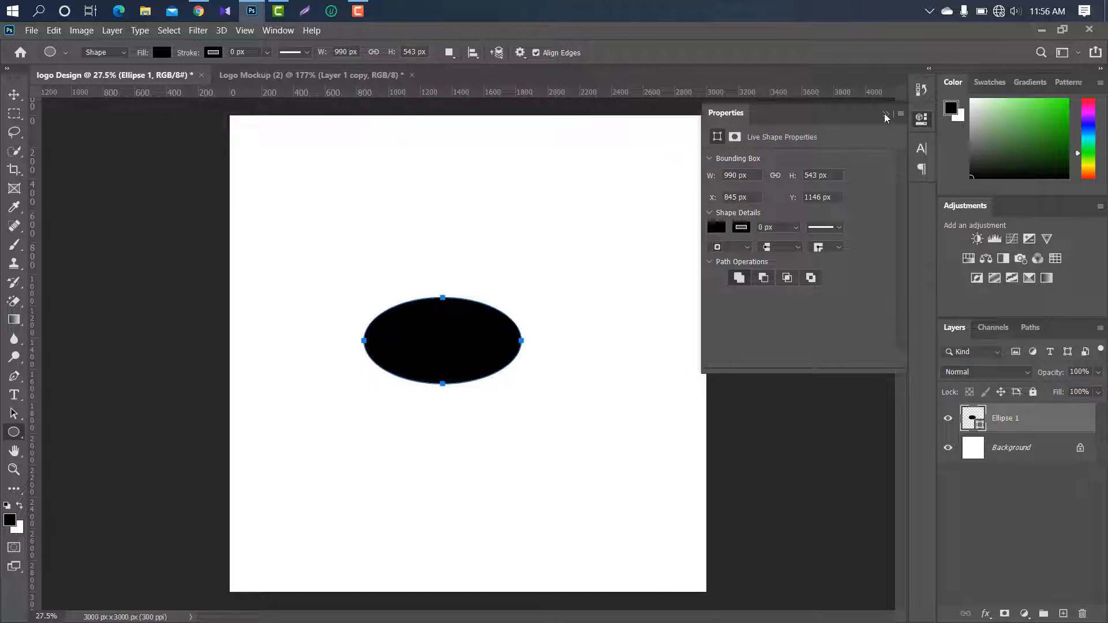
Enlarge the black ellipse to about 139% with its proportions kept and centre it on the canvas.
left_click(886, 116)
key("v")
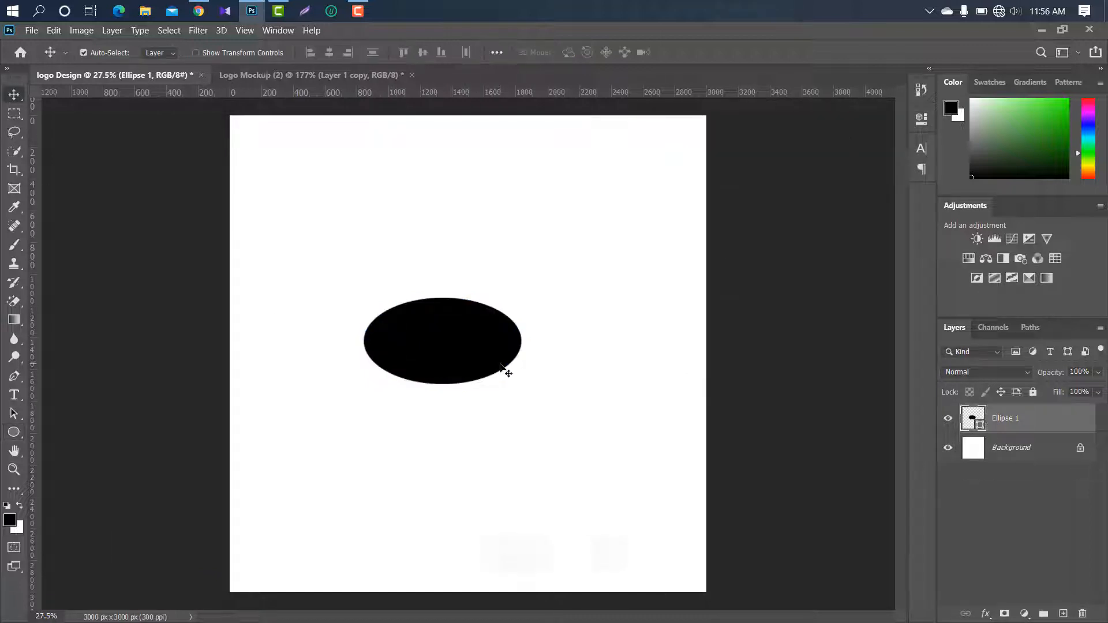
key("ctrl+t")
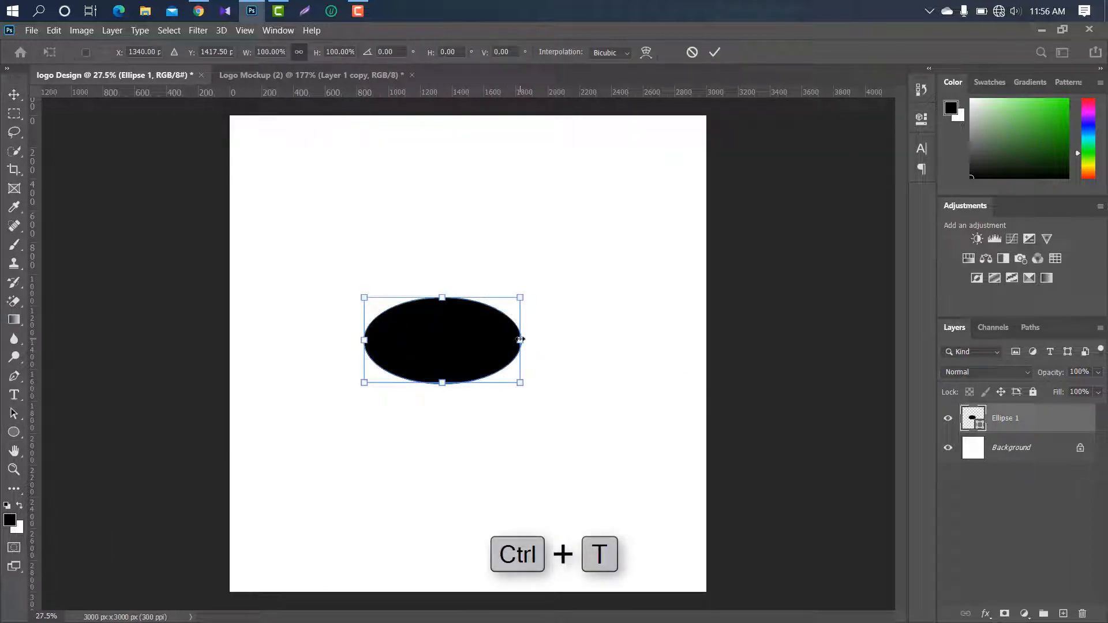
left_click_drag(520, 340, 526, 334)
left_click_drag(526, 339, 588, 341)
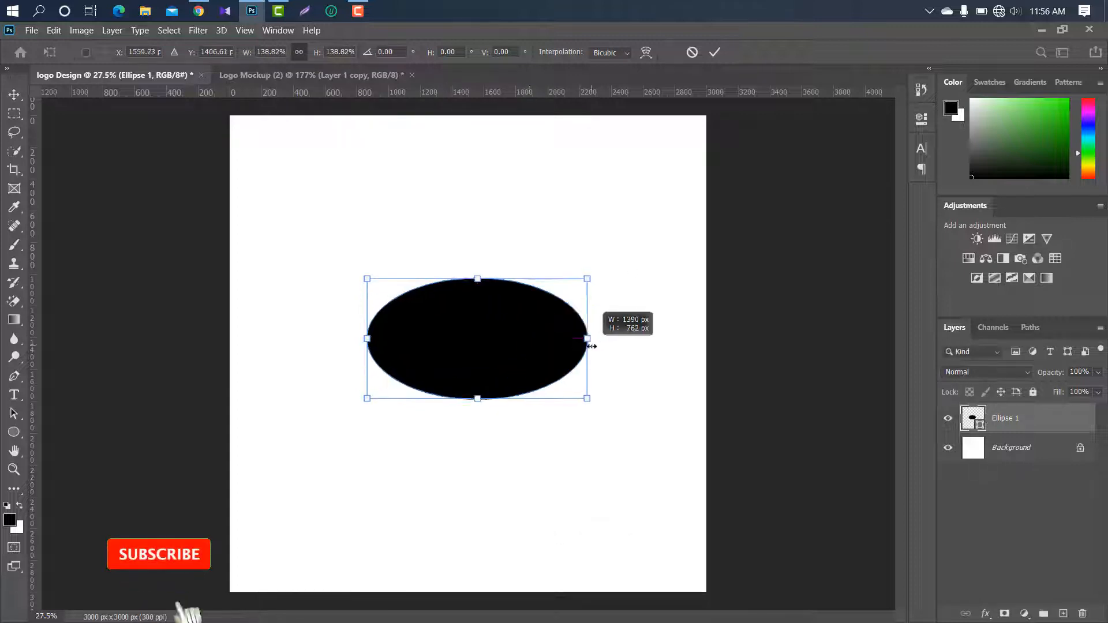
left_click_drag(549, 328, 539, 341)
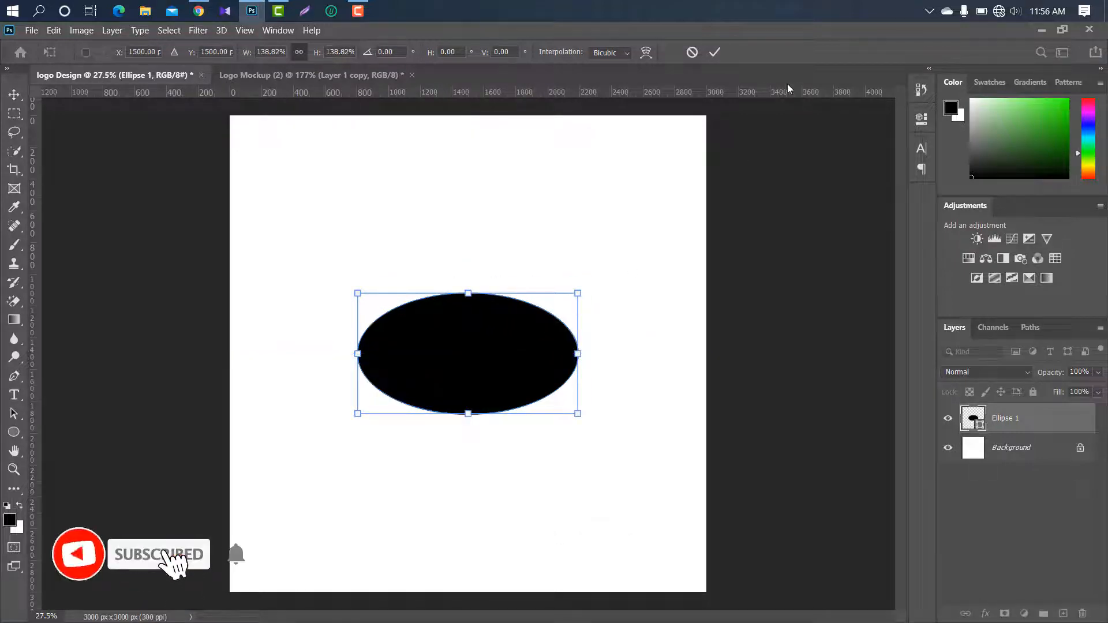
key("Return")
Duplicate the black ellipse layer and change the copy's fill to bright red.
left_click_drag(1039, 425, 1063, 613)
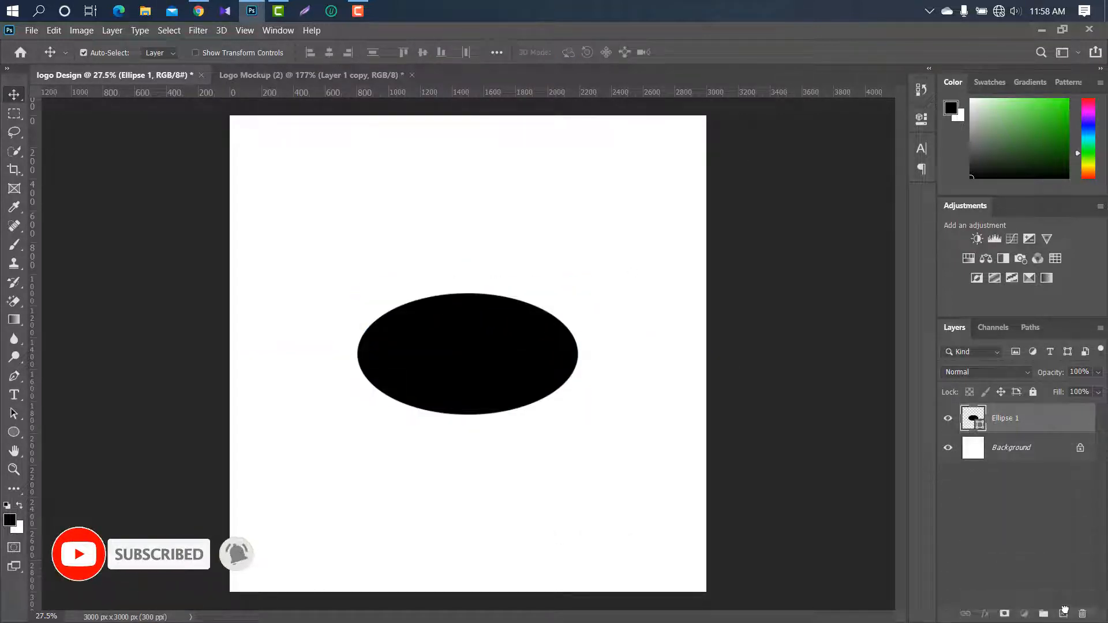
double_click(981, 427)
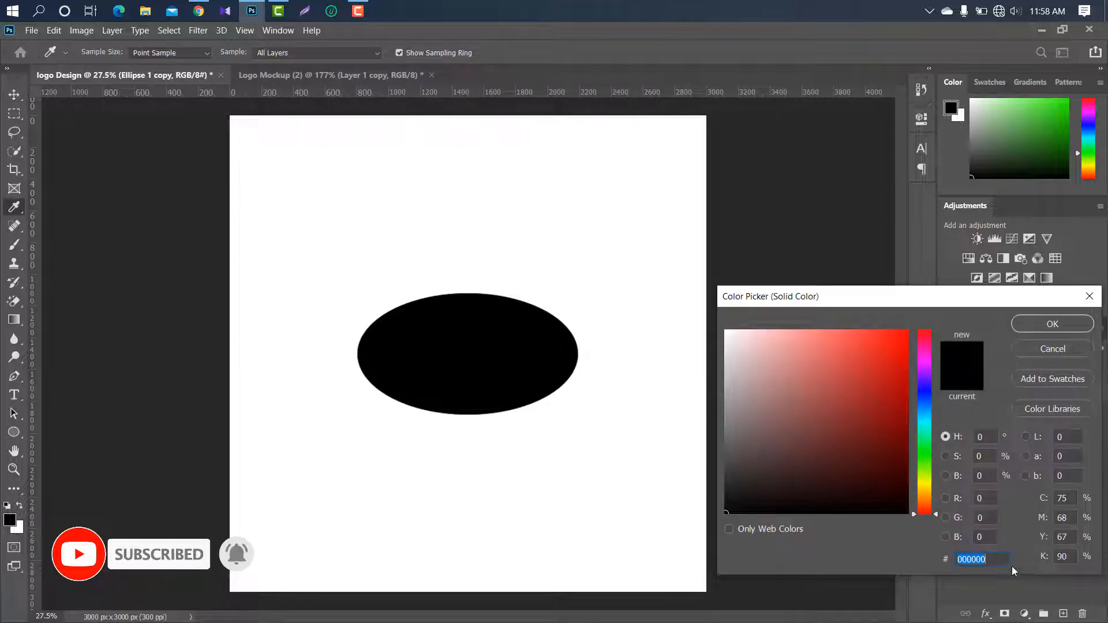
left_click_drag(873, 434, 911, 328)
left_click(1036, 328)
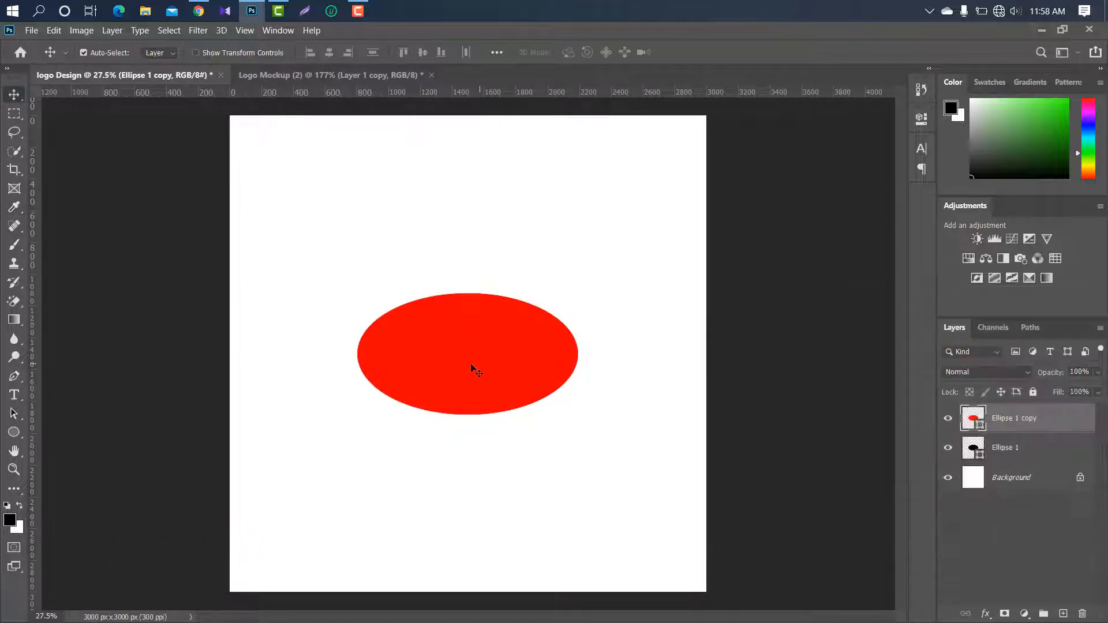
Scale the red ellipse to about 87% anchored at the black ellipse's right end, and enlarge it slightly to 100.36% to cover that tip.
key("ctrl+t")
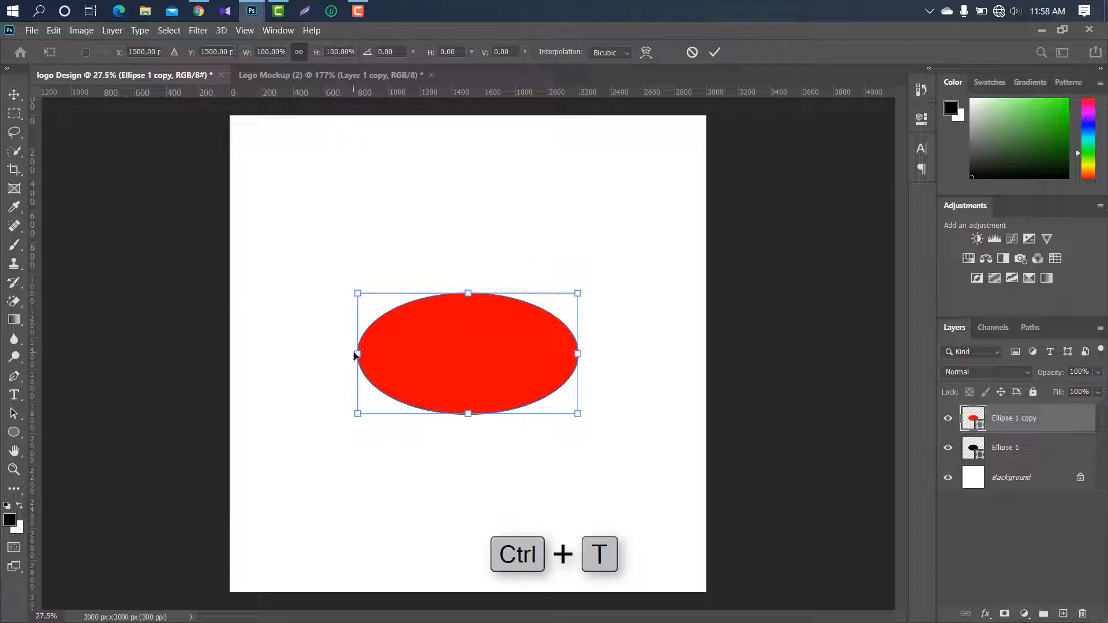
left_click_drag(356, 353, 385, 353)
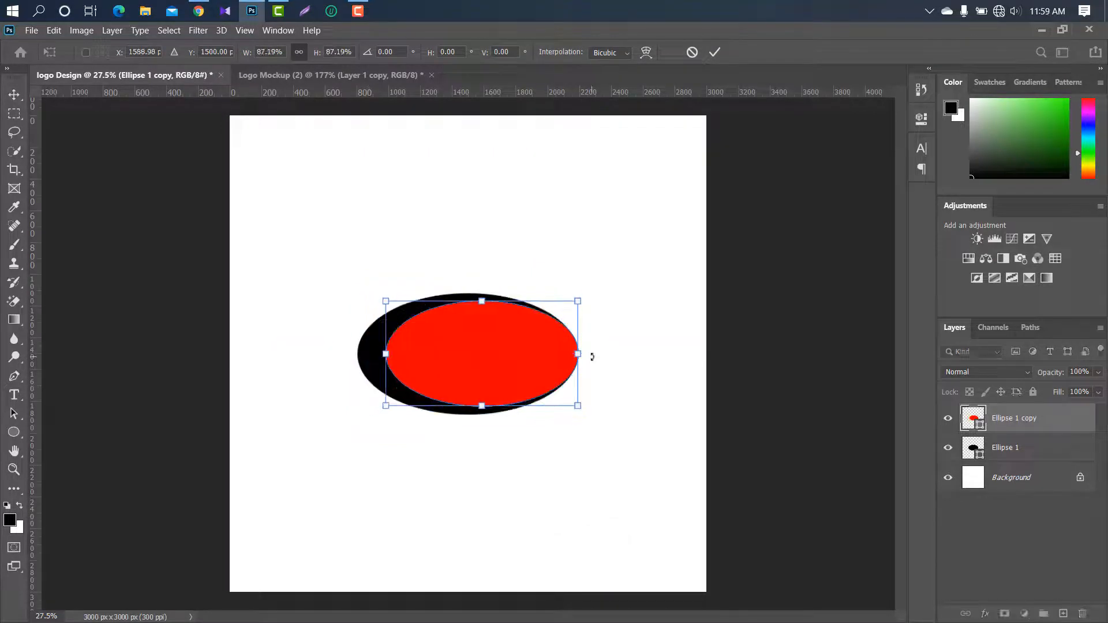
left_click(716, 53)
scroll(571, 346, "up", 3)
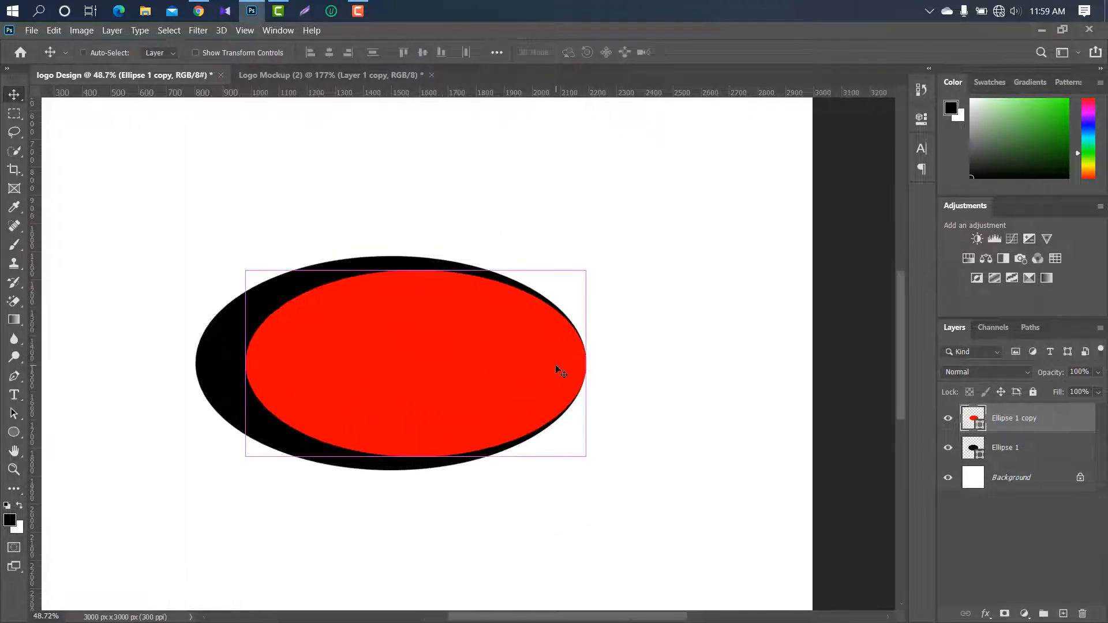
key("ctrl+t")
left_click_drag(586, 363, 587, 363)
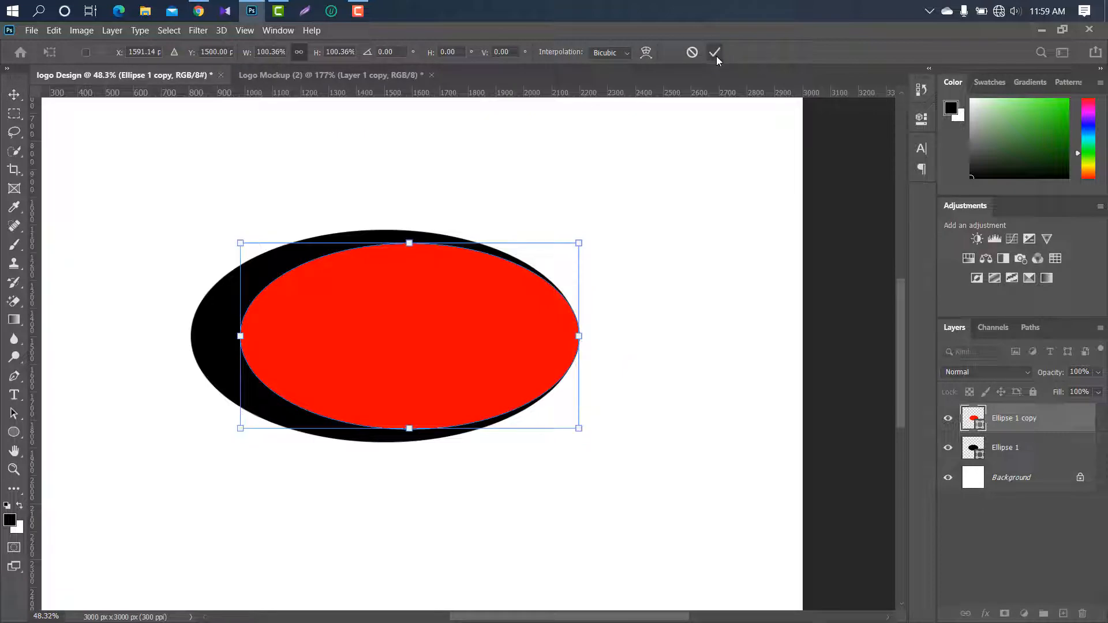
left_click(715, 53)
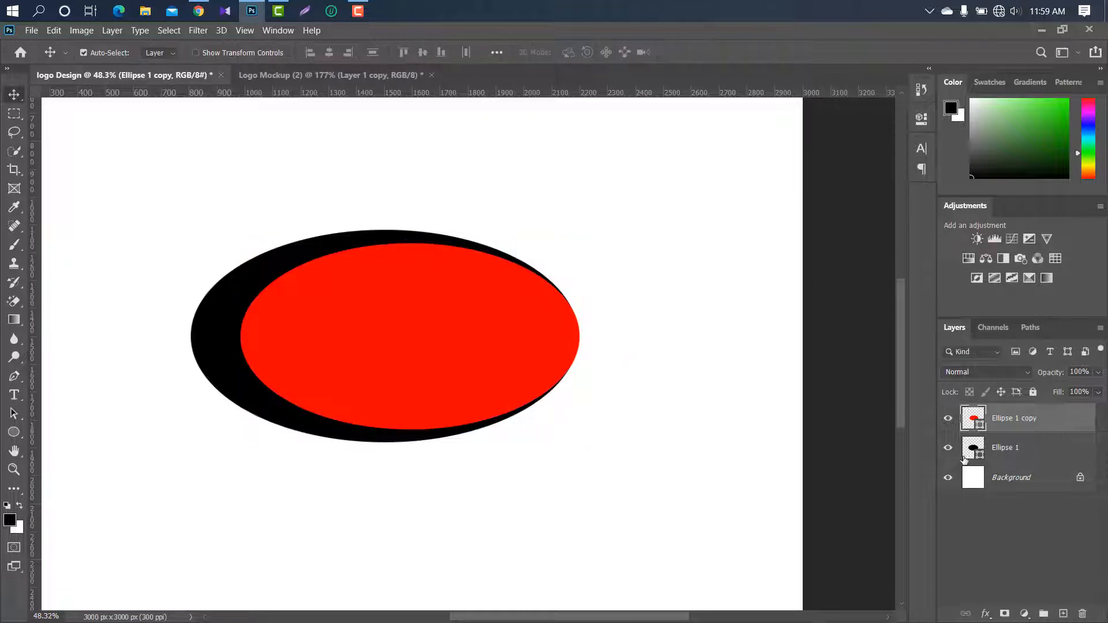
Load the red ellipse's outline as a selection, rasterize the black Ellipse 1 layer and delete the selected area from it.
left_click(981, 427, "ctrl")
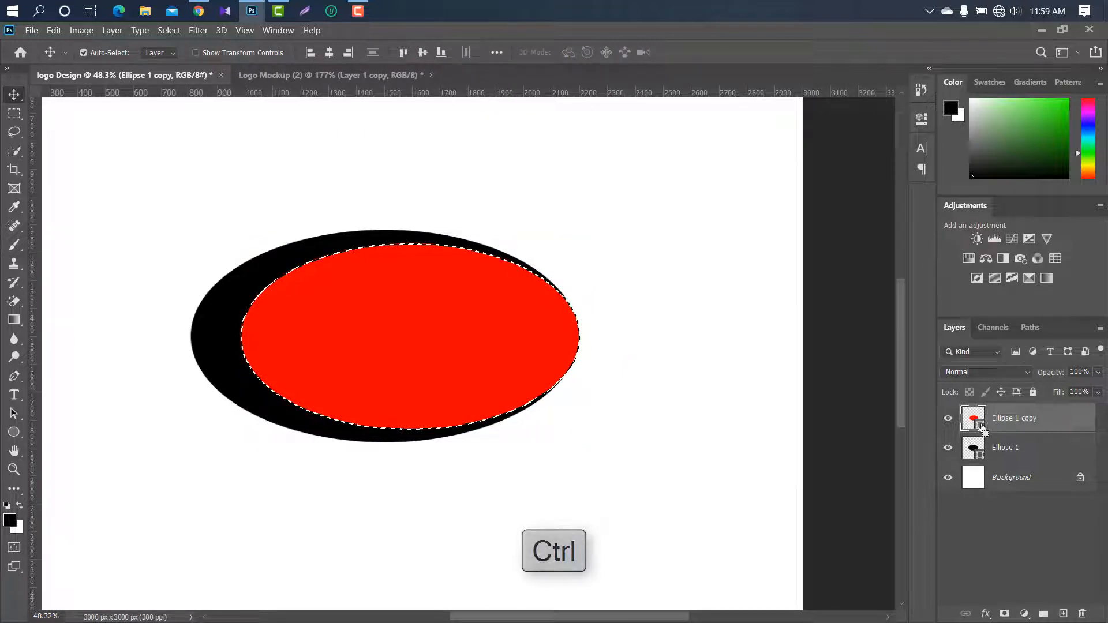
left_click(1035, 450)
right_click(1035, 450)
left_click(911, 237)
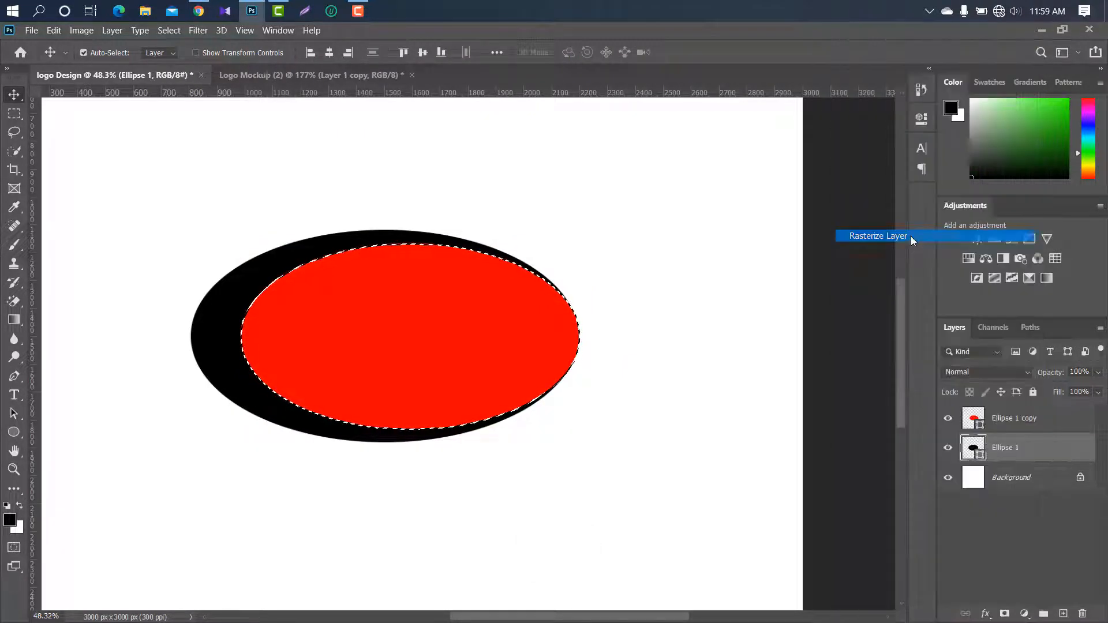
key("Delete")
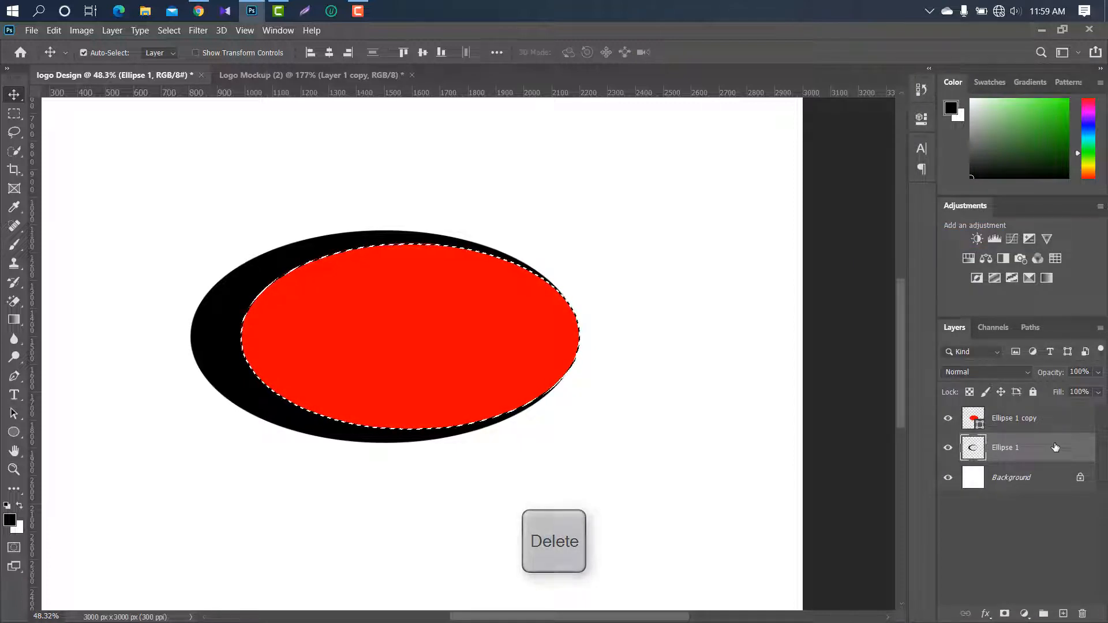
Delete the red Ellipse 1 copy layer and deselect the elliptical selection.
left_click(1066, 419)
left_click_drag(1067, 420, 1081, 614)
key("ctrl+d")
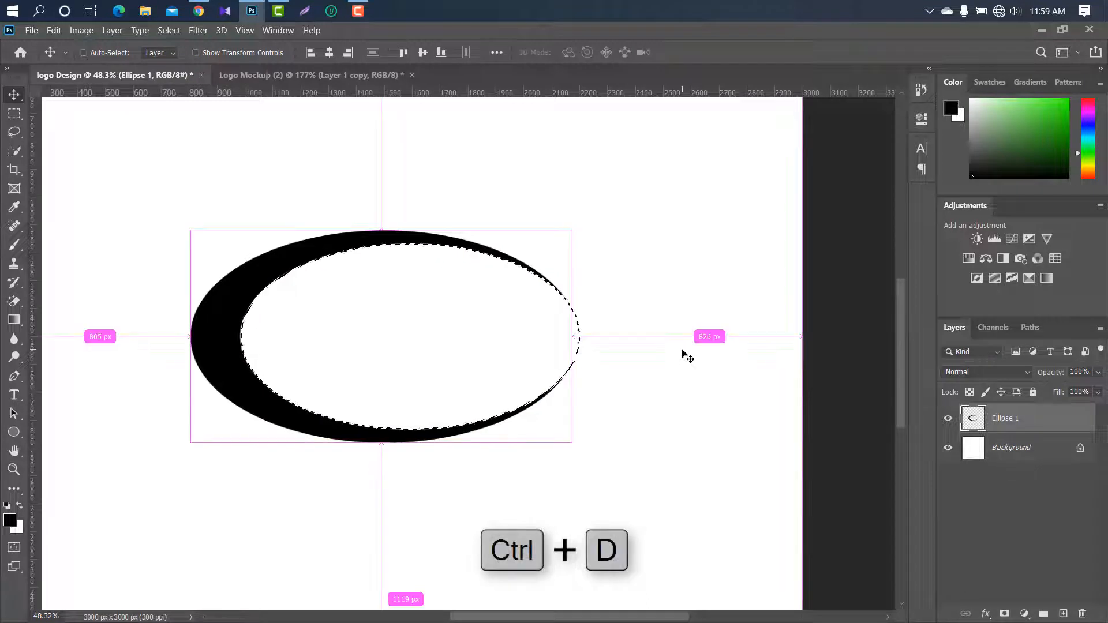
key("ctrl+d")
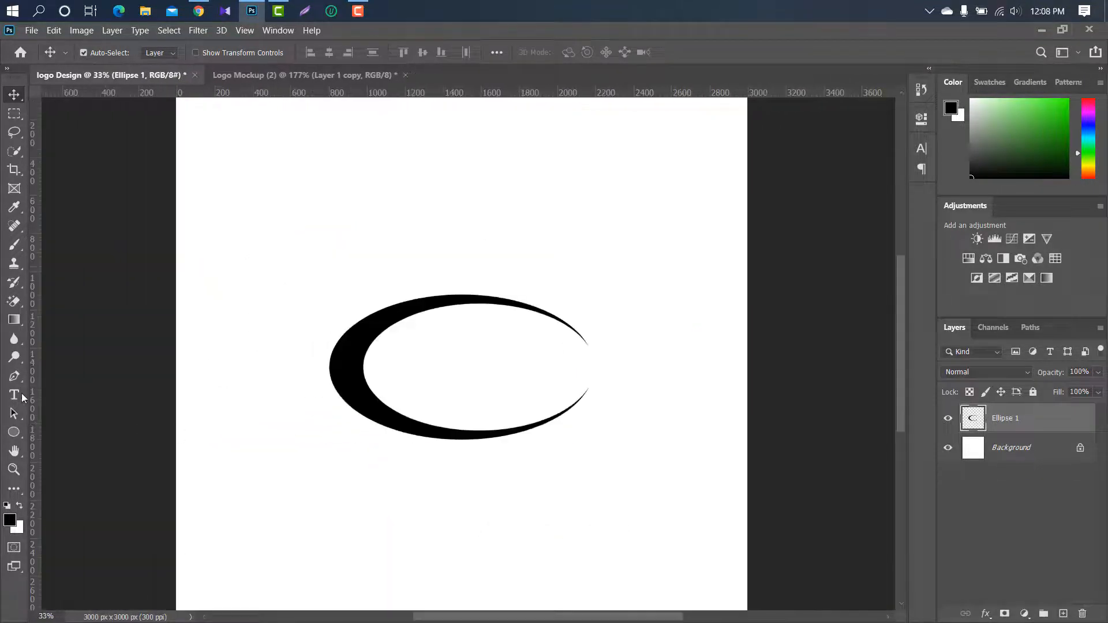
Add the letter "D" as text left of the crescent and set its size to 98.88 pt.
left_click(15, 395)
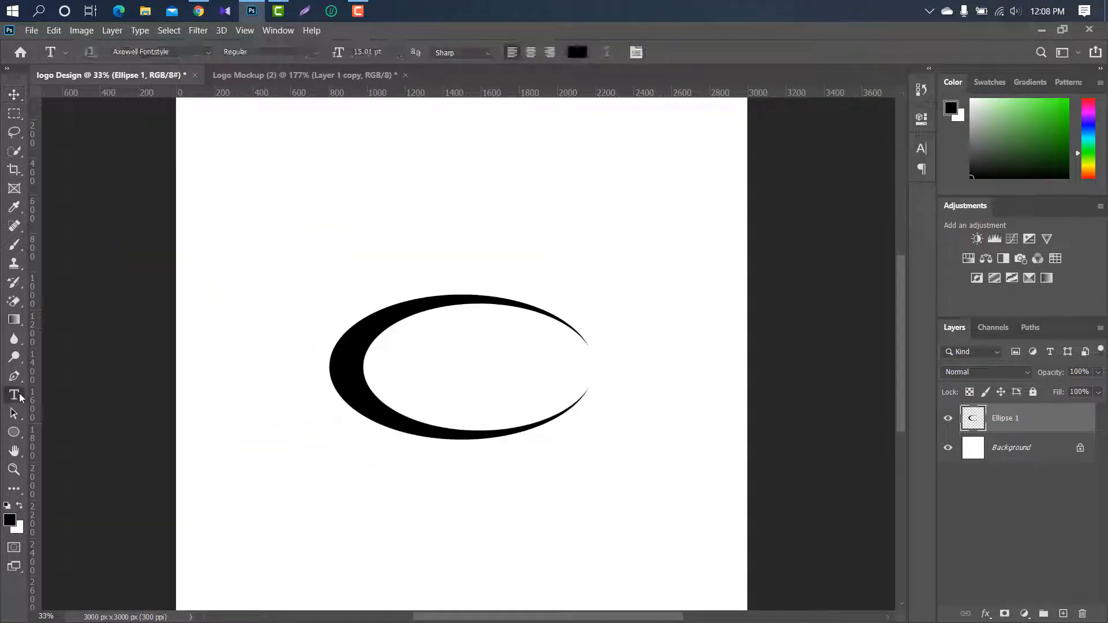
left_click(242, 344)
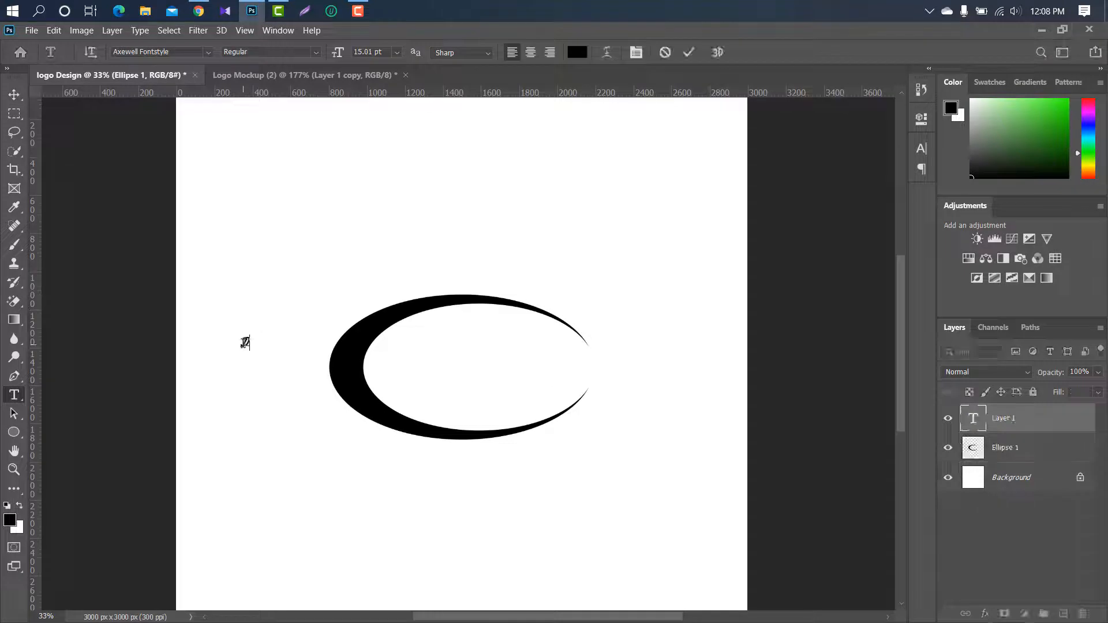
left_click(688, 51)
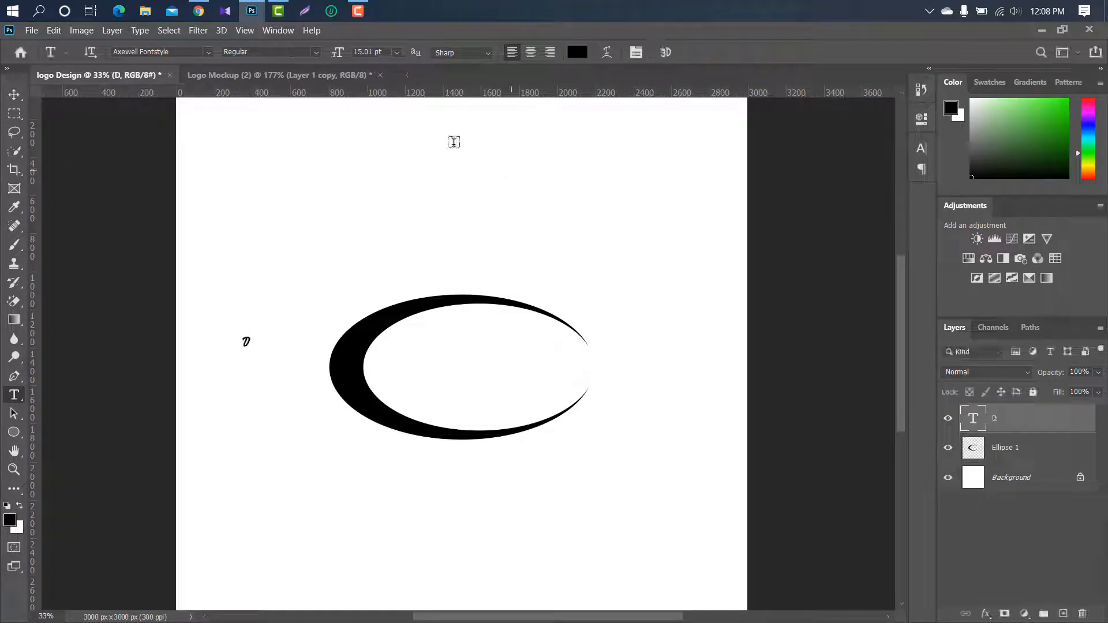
left_click_drag(339, 52, 385, 52)
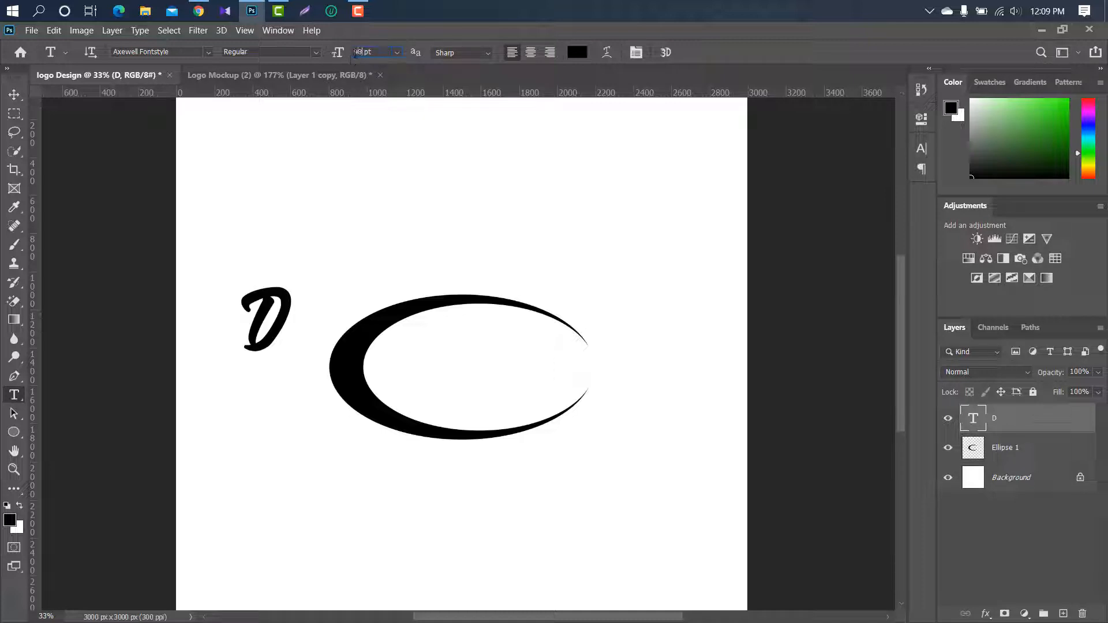
type("8.8")
Change the font of the letter D to Ethnocentric.
left_click(921, 149)
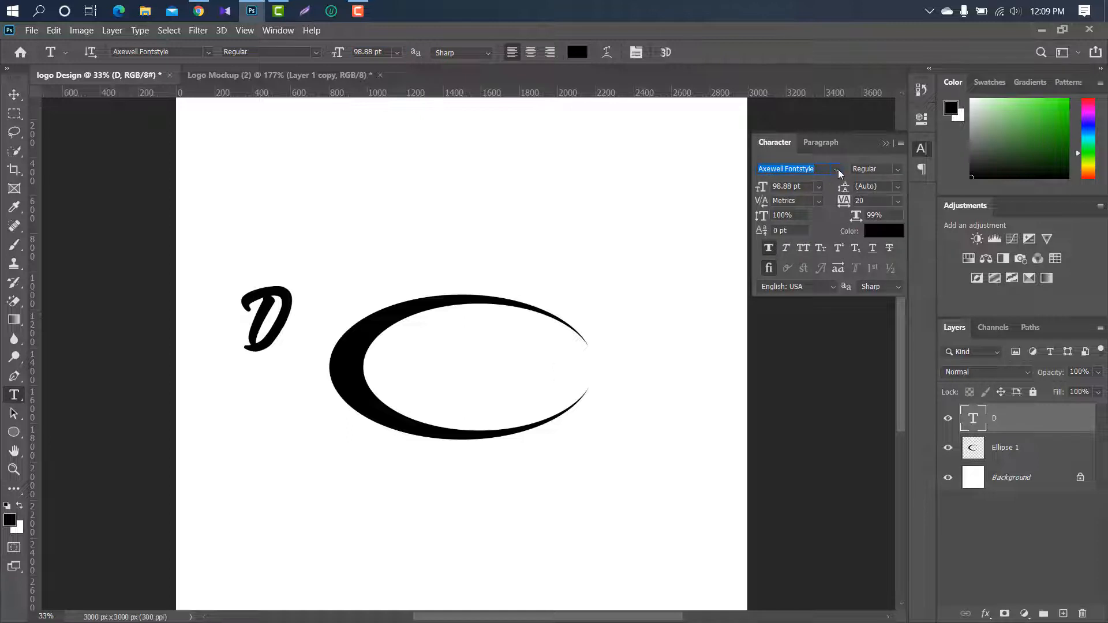
left_click(837, 170)
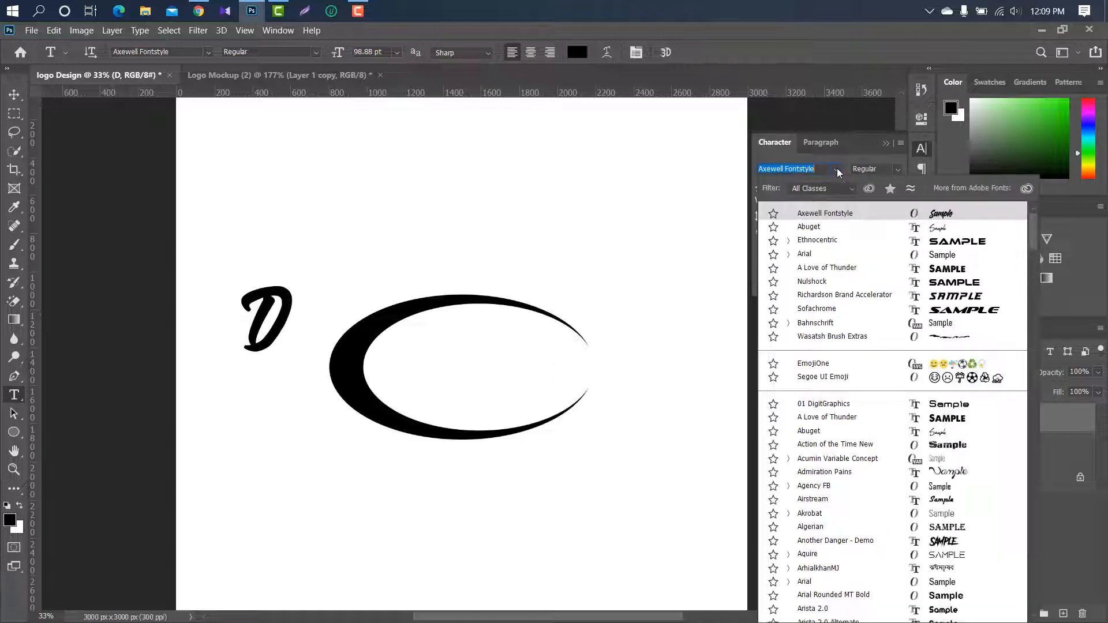
left_click(825, 240)
left_click(885, 143)
Move the letter D inside the left part of the crescent, vertically centred on the canvas.
key("v")
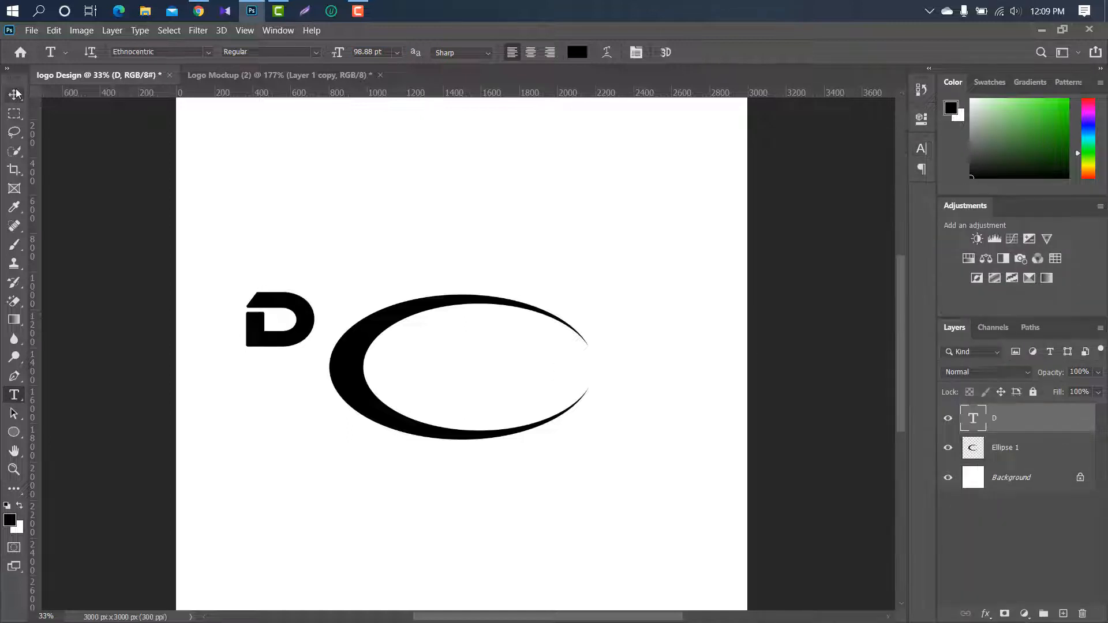
key("ctrl+t")
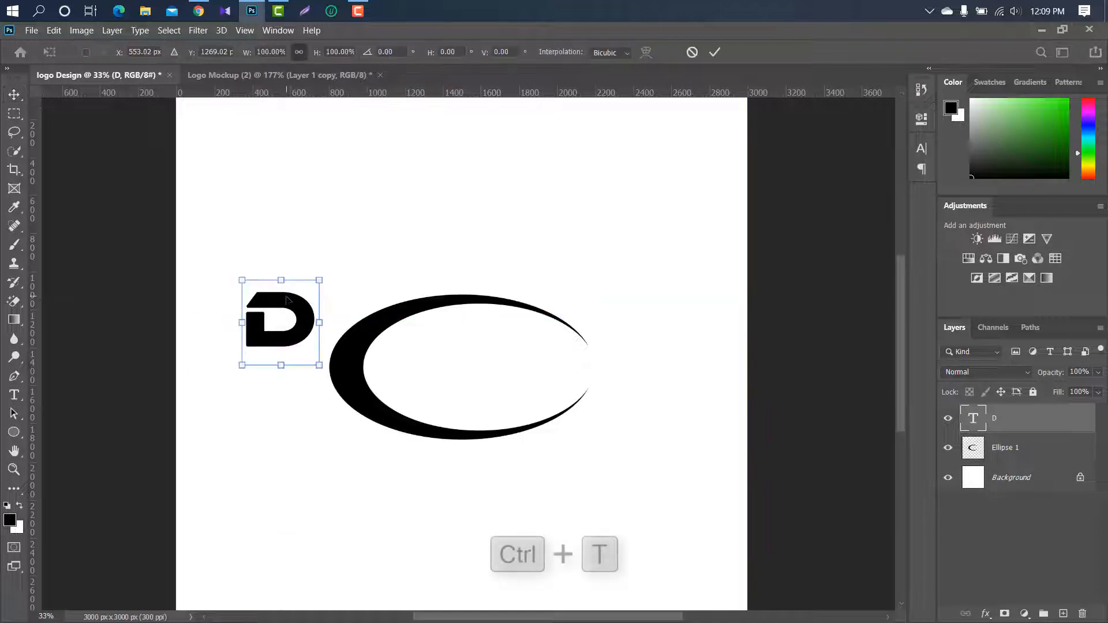
left_click_drag(286, 289, 427, 345)
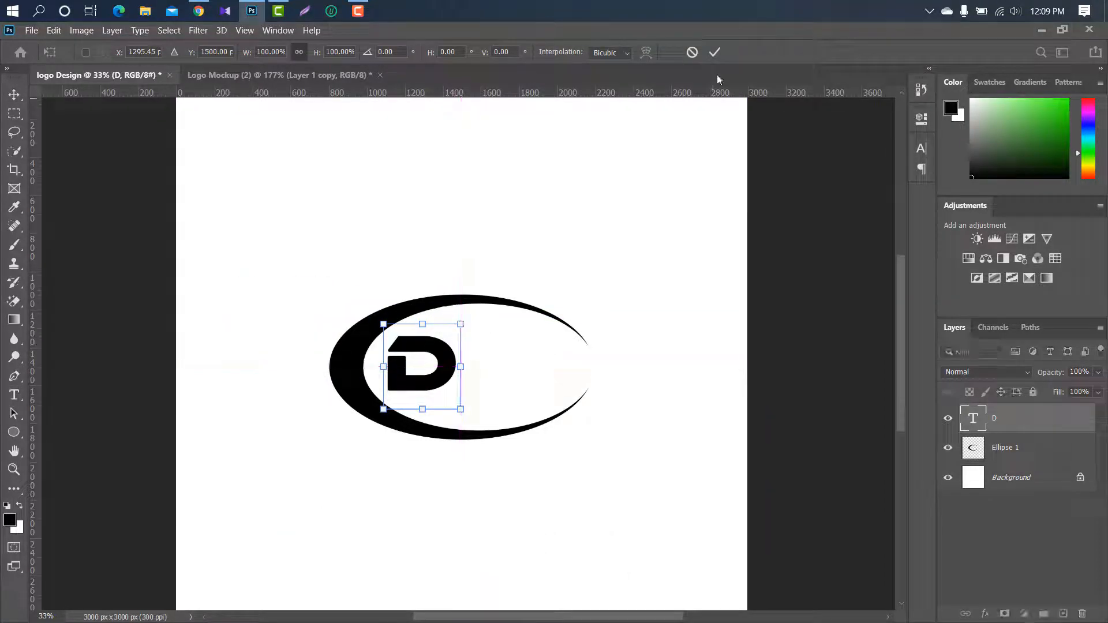
left_click(715, 52)
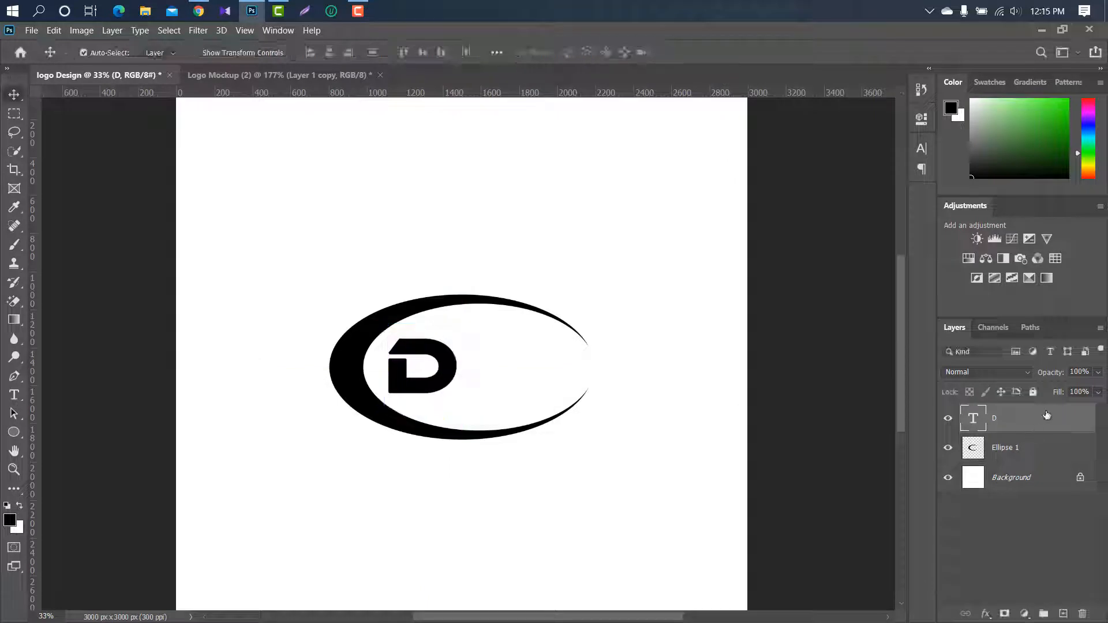
Duplicate the D text layer and move the copy right so that it partly overlaps the first D.
left_click_drag(1046, 416, 1063, 614)
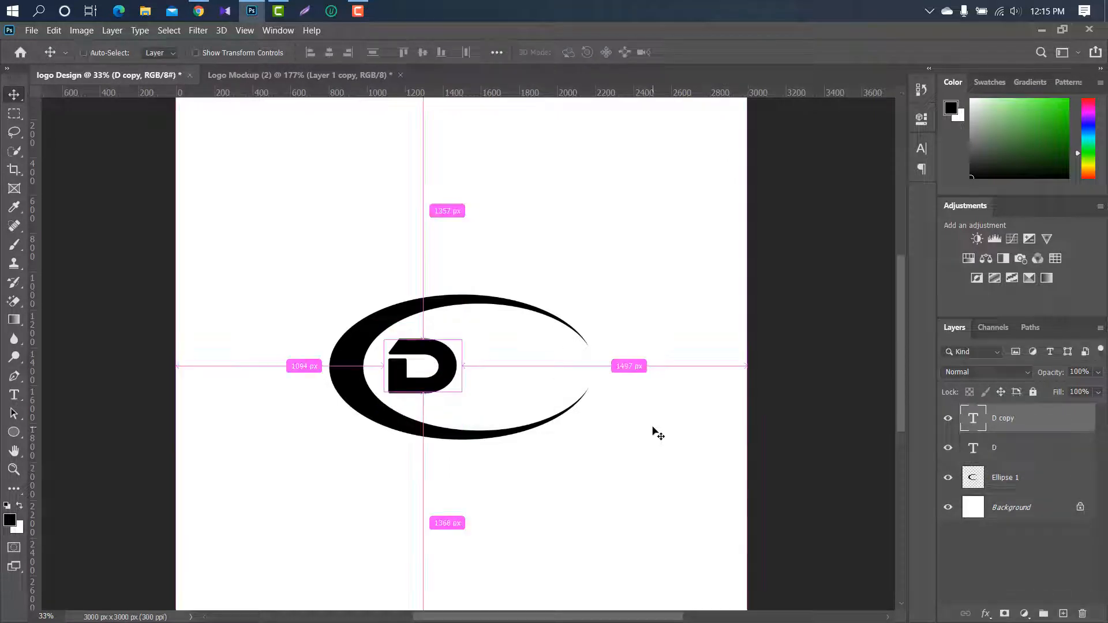
key("ctrl+t")
left_click_drag(425, 362, 497, 360)
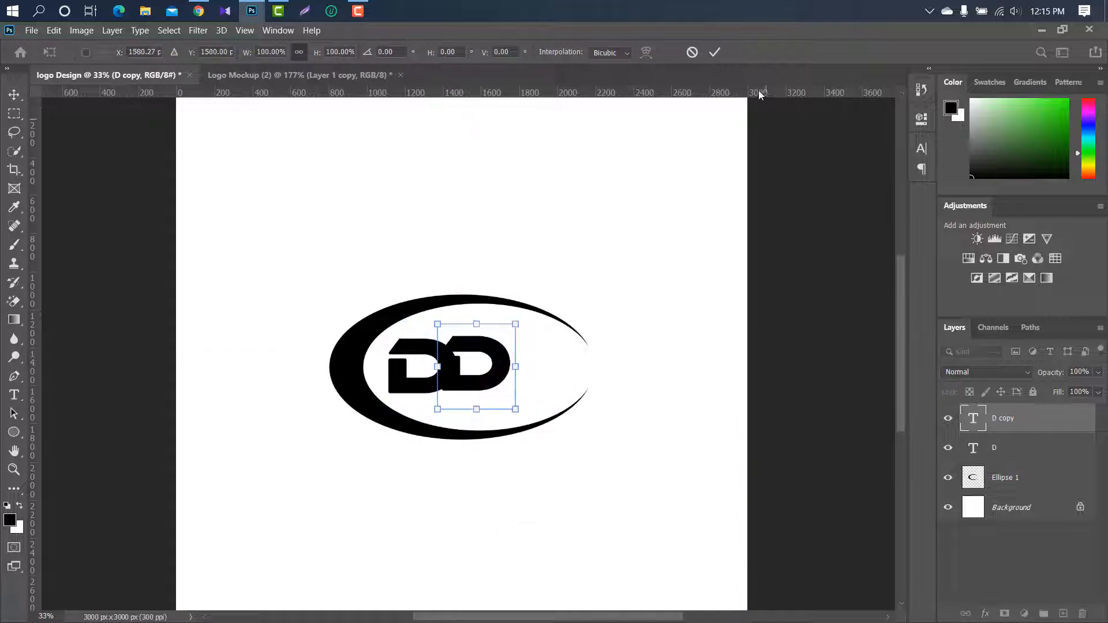
left_click(715, 53)
Set the text colour of the copied D to red, ff0000.
left_click(922, 150)
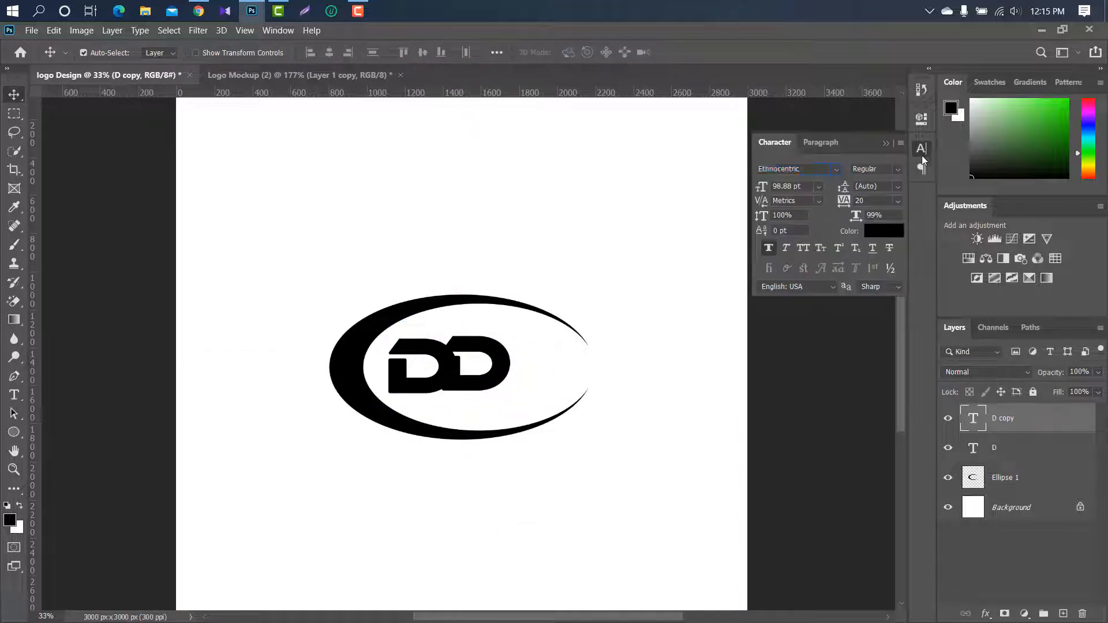
left_click(883, 230)
type("ff0000")
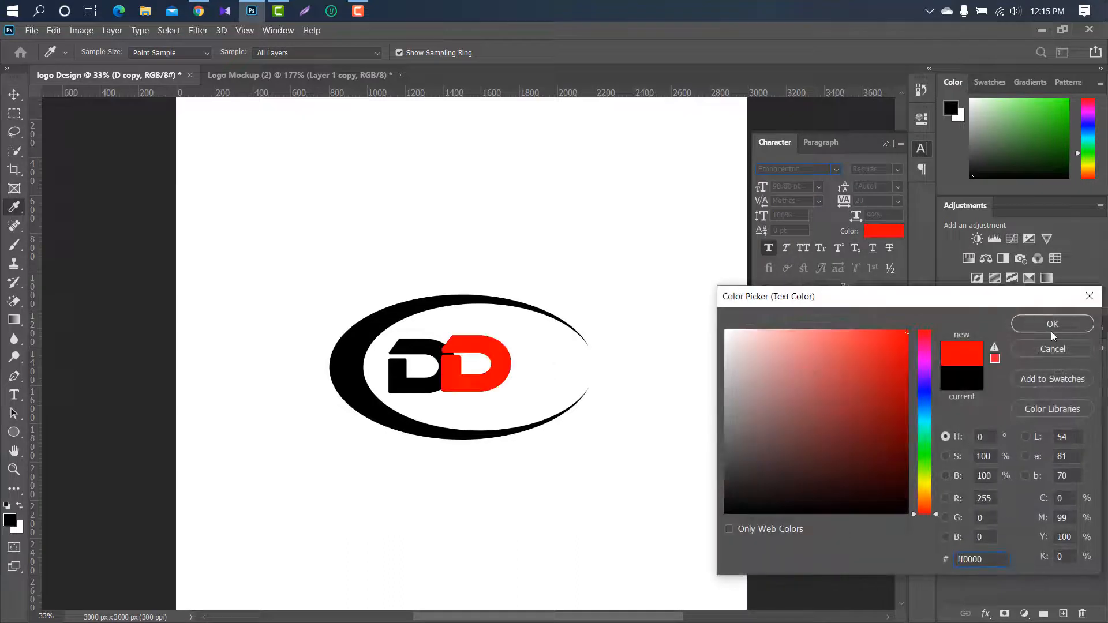
left_click(1051, 325)
left_click(768, 248)
left_click(886, 143)
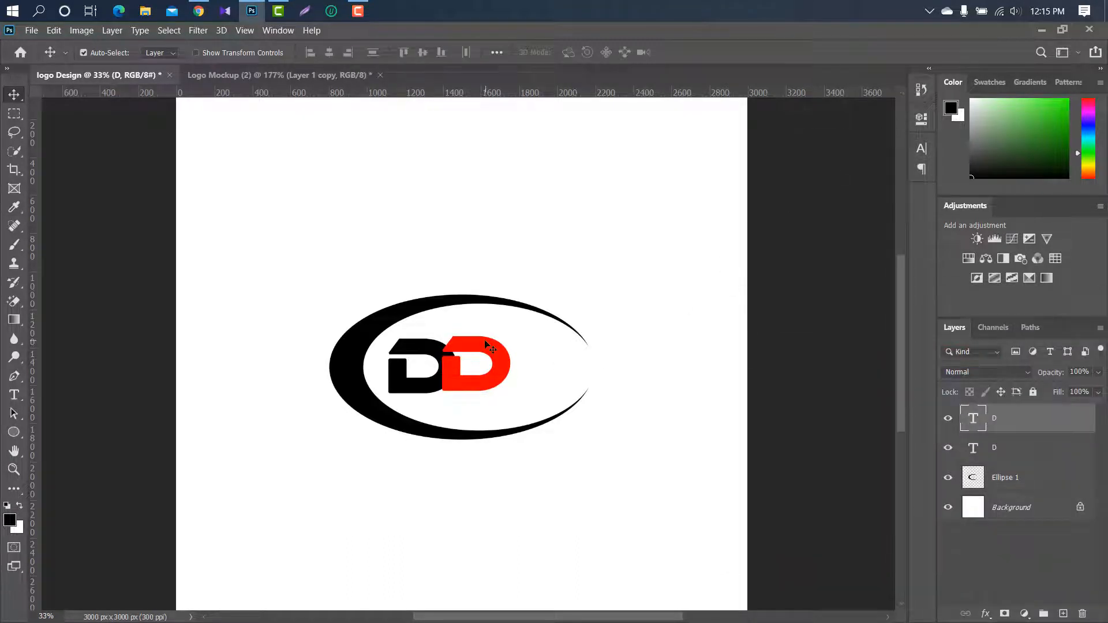
Shift the red D slightly down to line up with the black D and lower its layer opacity to 68%.
scroll(487, 346, "up", 4)
left_click_drag(486, 361, 486, 368)
left_click_drag(1064, 372, 1039, 375)
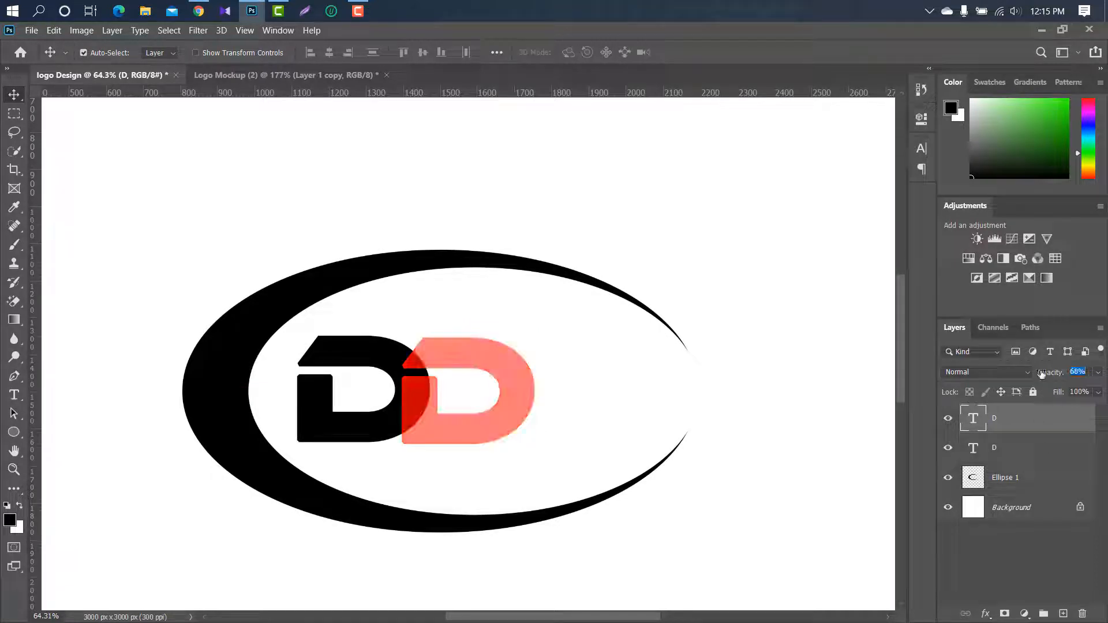
Nudge the red D left until its right-hand overlap matches the outer curve of the black D.
key("Left")
key("Left")
key("Left")
key("Left")
key("Left")
key("Left")
key("Left")
key("Left")
key("Left")
key("Left")
key("Left")
key("Left")
key("Left")
key("Left")
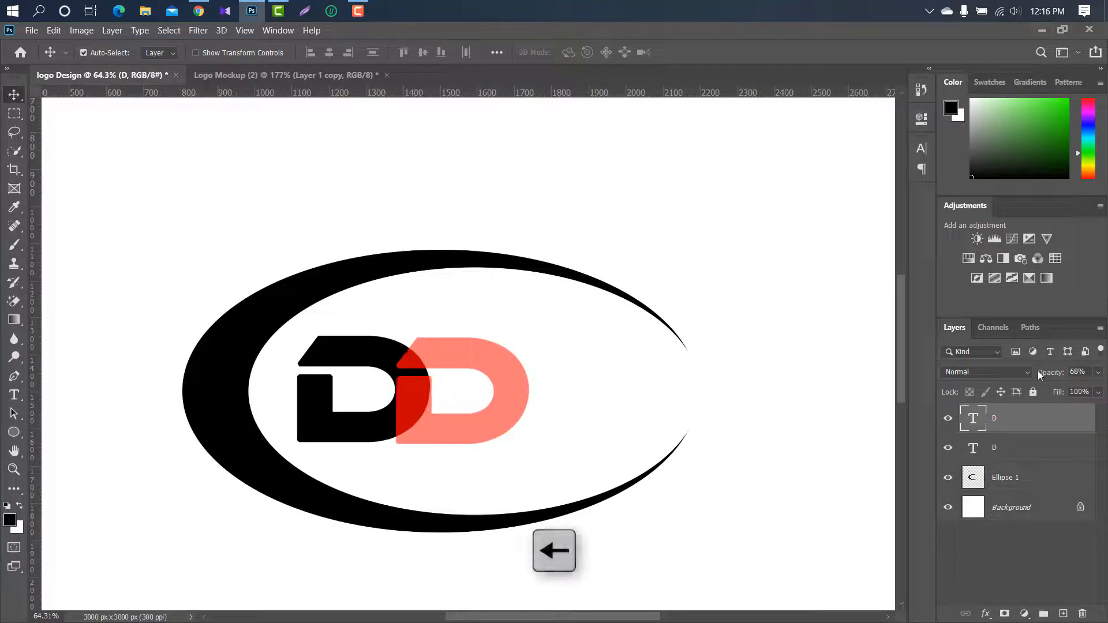
Draw a black rectangle about 308 by 84 px joining the ellipse to the black D's upper bar, and rasterize it.
left_click(222, 368)
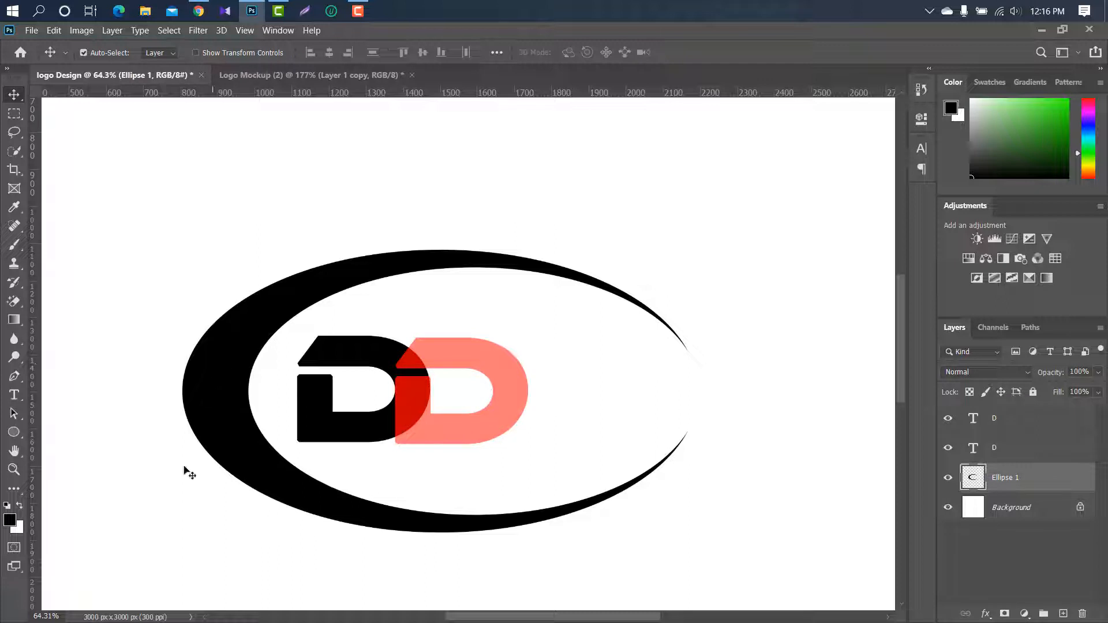
left_click(13, 432)
right_click(15, 434)
left_click(78, 431)
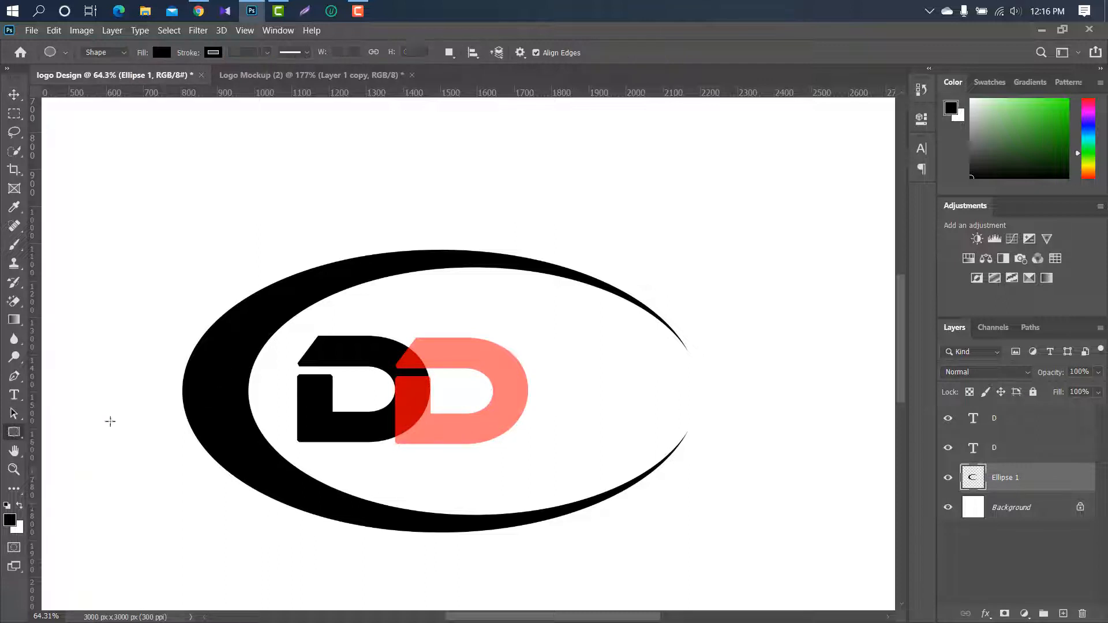
left_click_drag(321, 335, 207, 366)
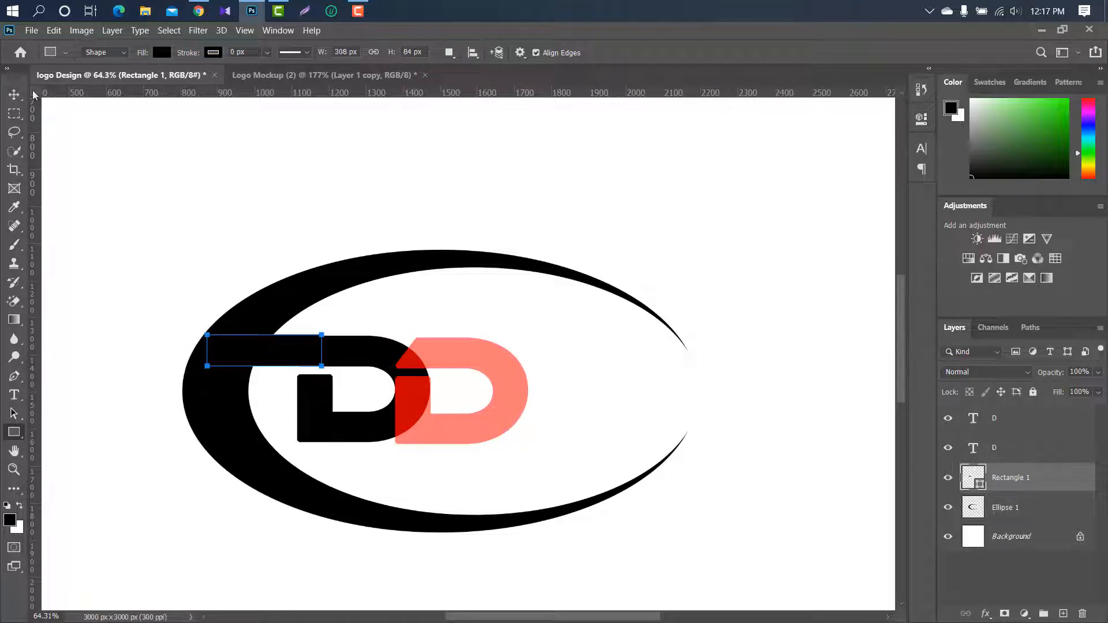
left_click(14, 94)
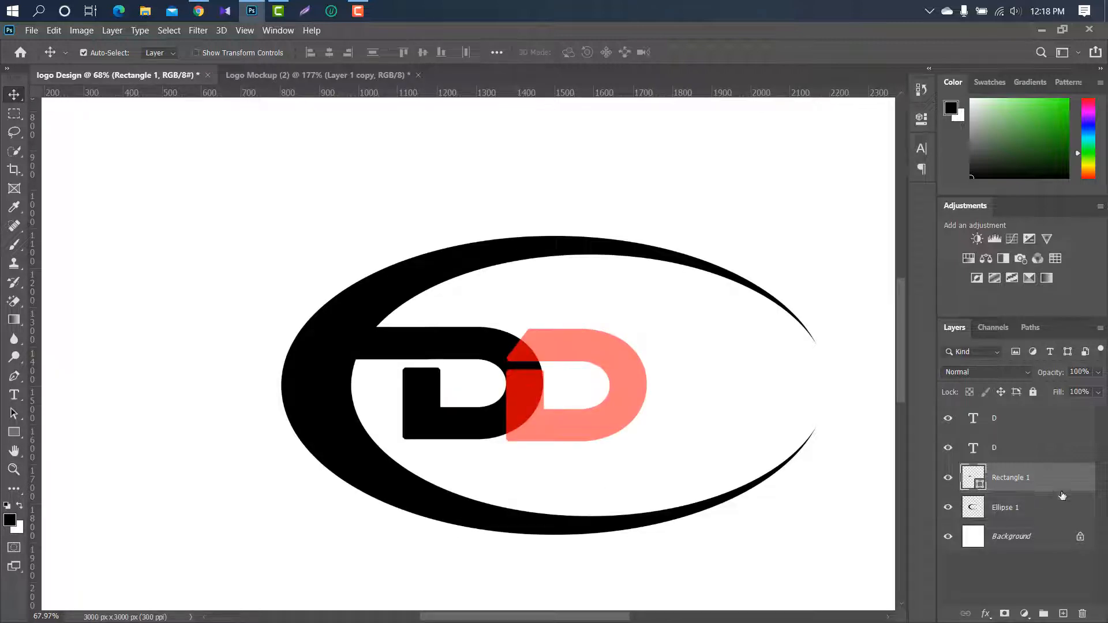
left_click(1055, 509, "shift")
right_click(1056, 509)
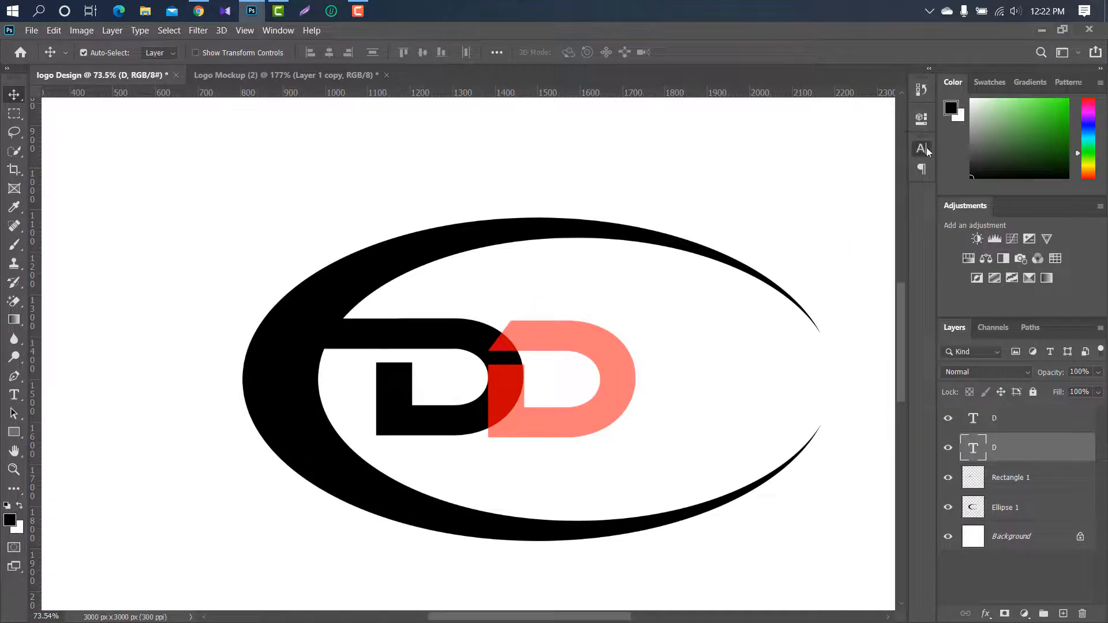
Set the text colour of the black D to blue, 0a44ff.
left_click(922, 148)
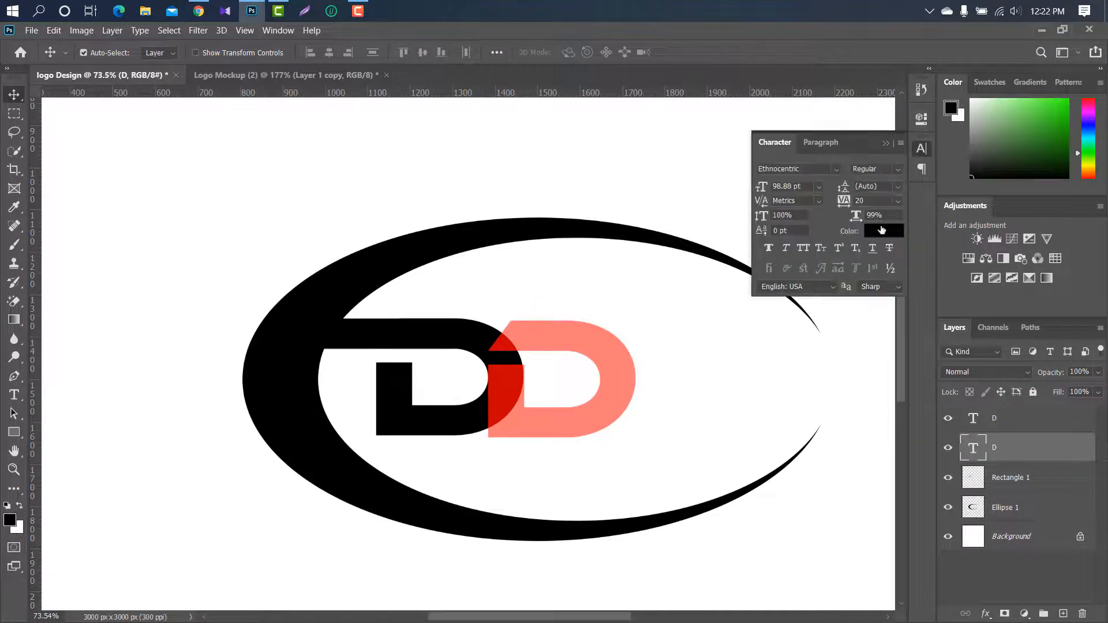
left_click(884, 231)
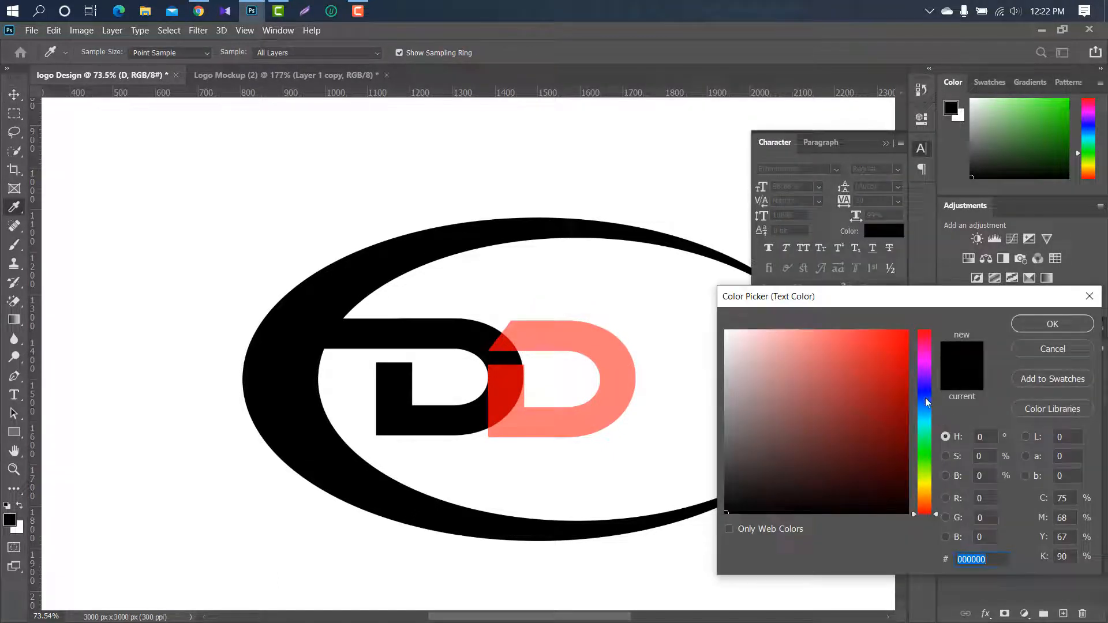
type("2c4eba")
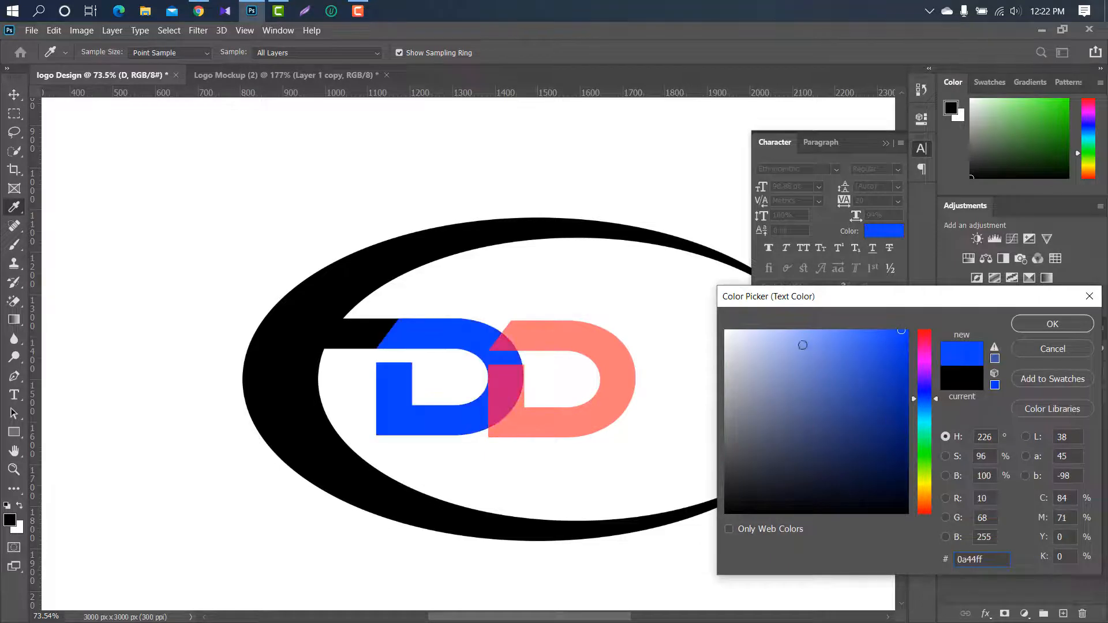
left_click(1051, 324)
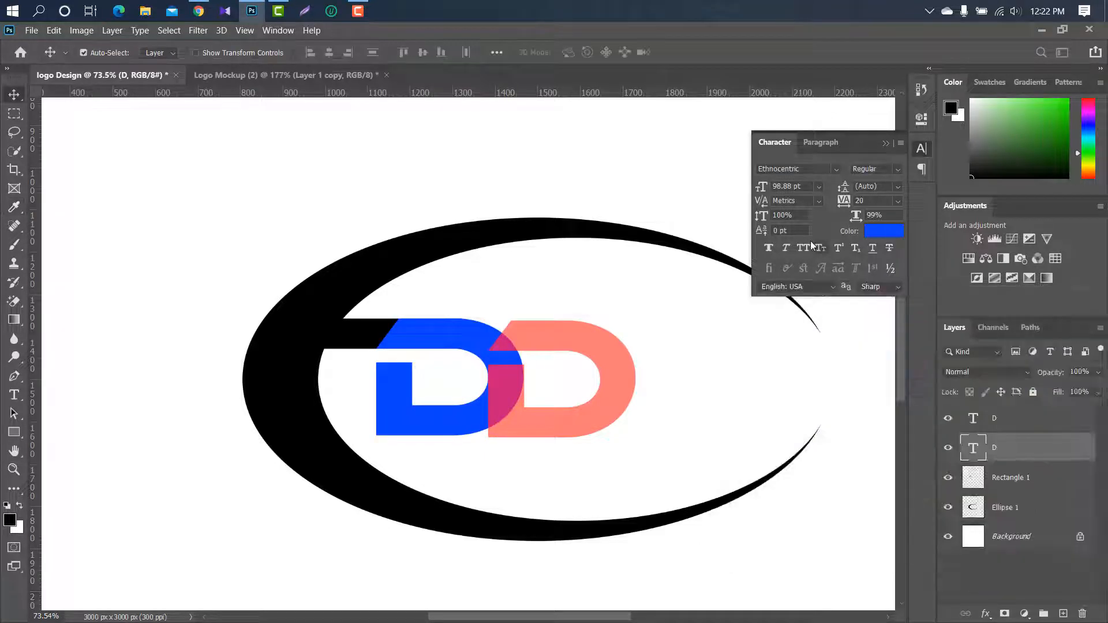
left_click(882, 149)
Load the blue D's outline as a selection and expand it by 15 pixels.
left_click(973, 448, "ctrl")
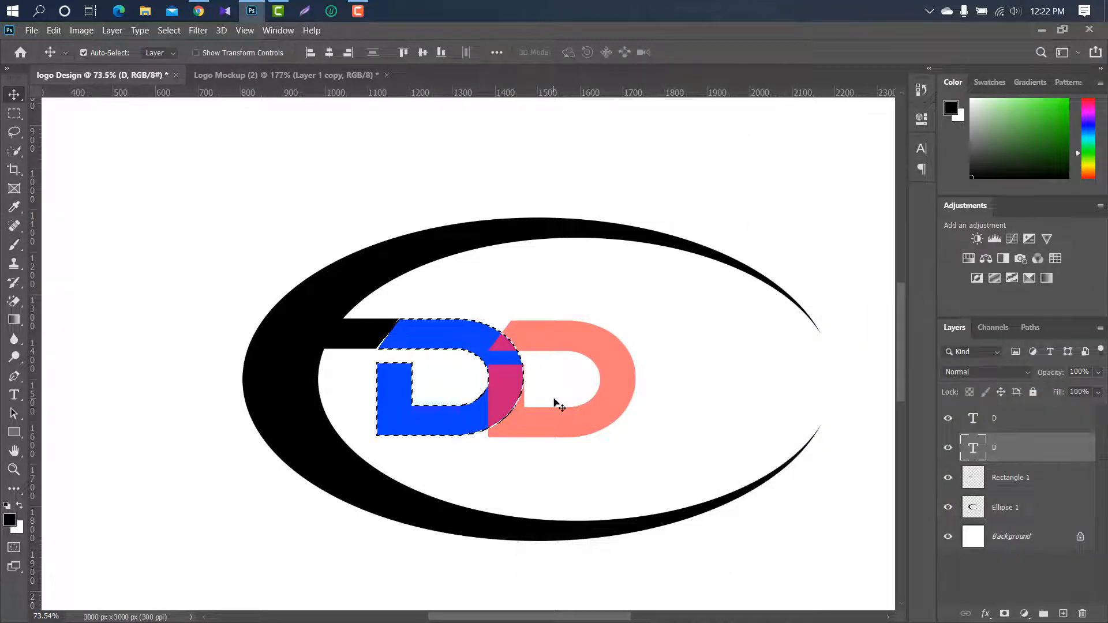
left_click(169, 31)
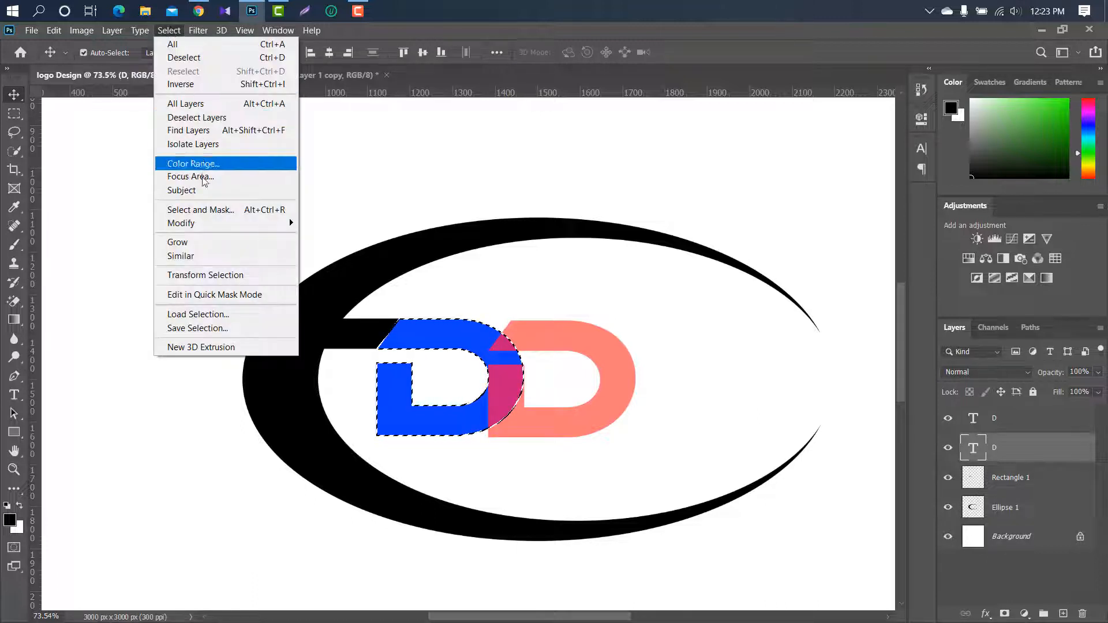
mouse_move(213, 224)
left_click(318, 247)
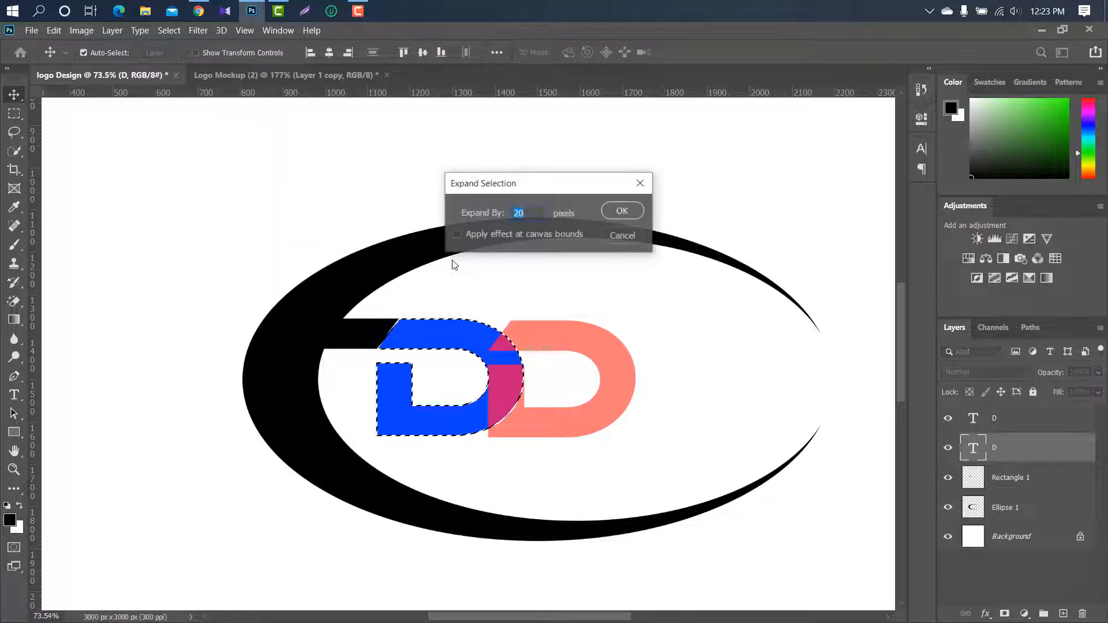
type("15")
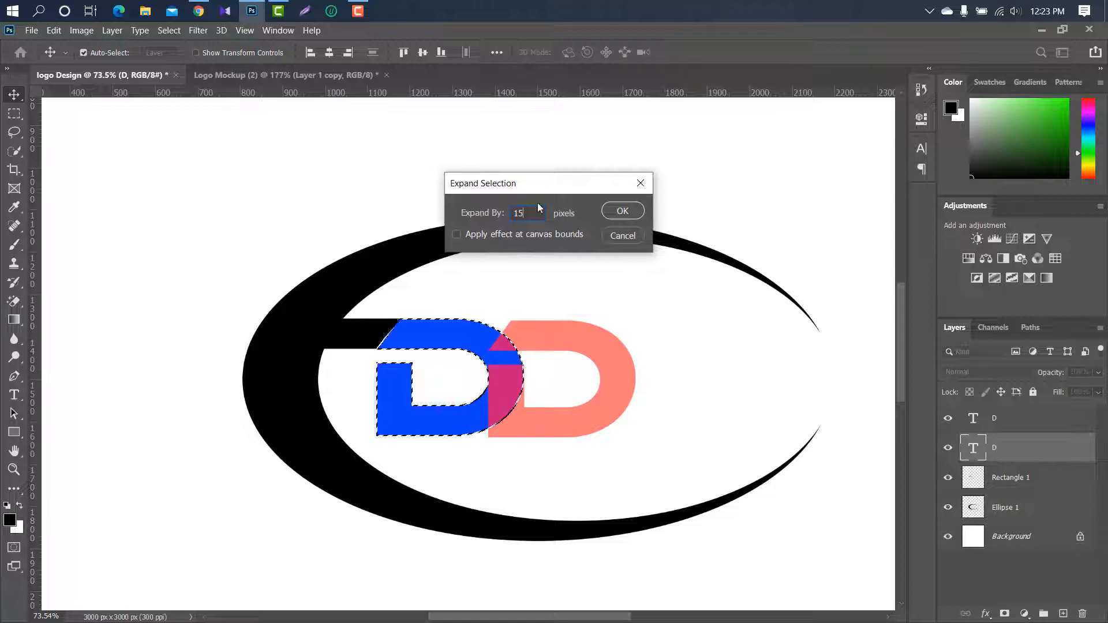
left_click(613, 208)
Delete the selected area from the Rectangle 1 layer to leave a gap before the blue D, and deselect.
key("Delete")
left_click(1089, 479)
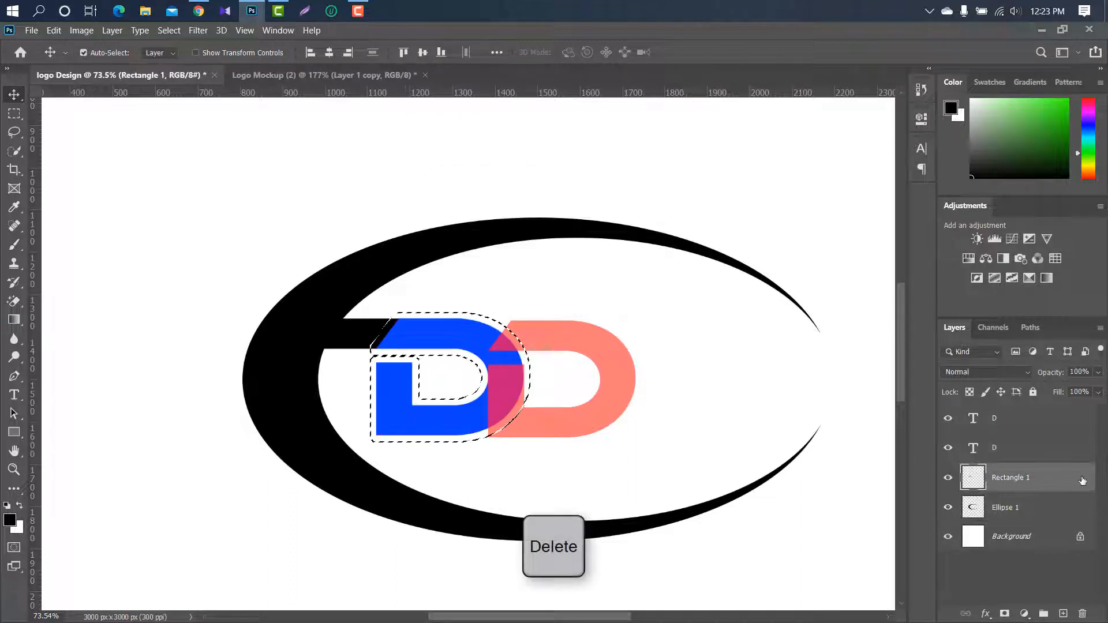
key("ctrl+d")
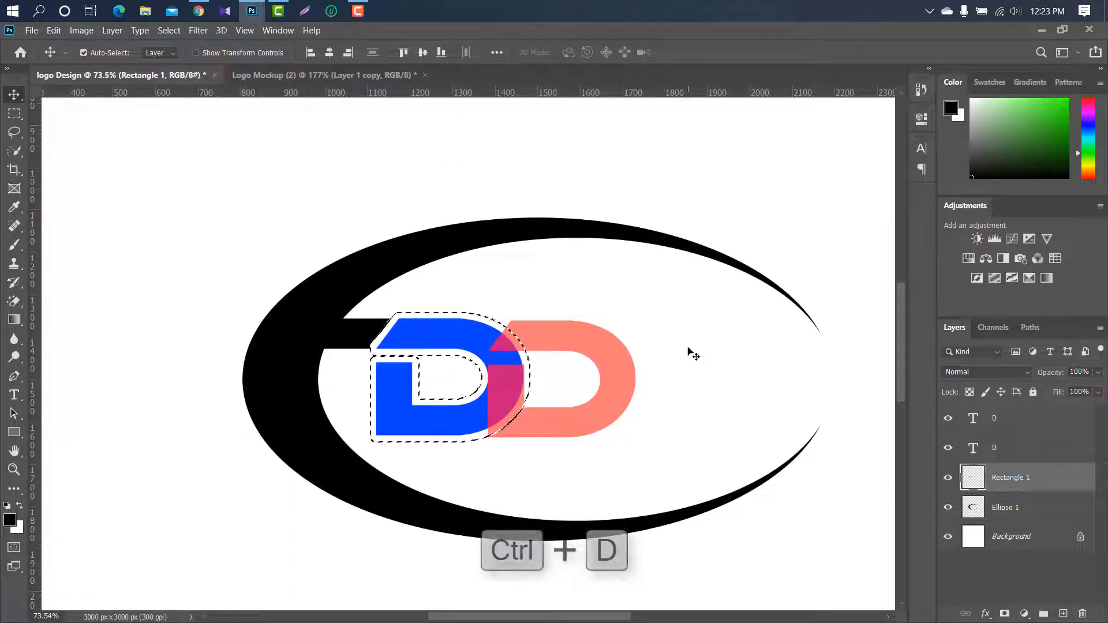
Draw a slanted four-point Pen shape about 71 by 80 px along the black bar's slanted end, covering its uneven lower corner.
left_click(384, 328, "ctrl")
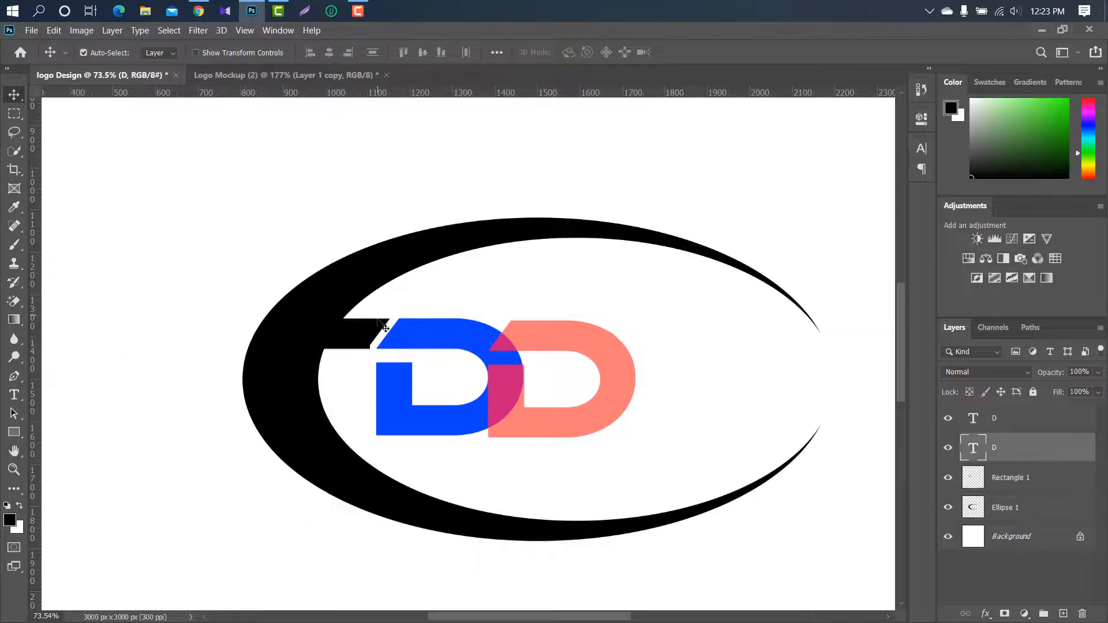
scroll(378, 346, "up", 10)
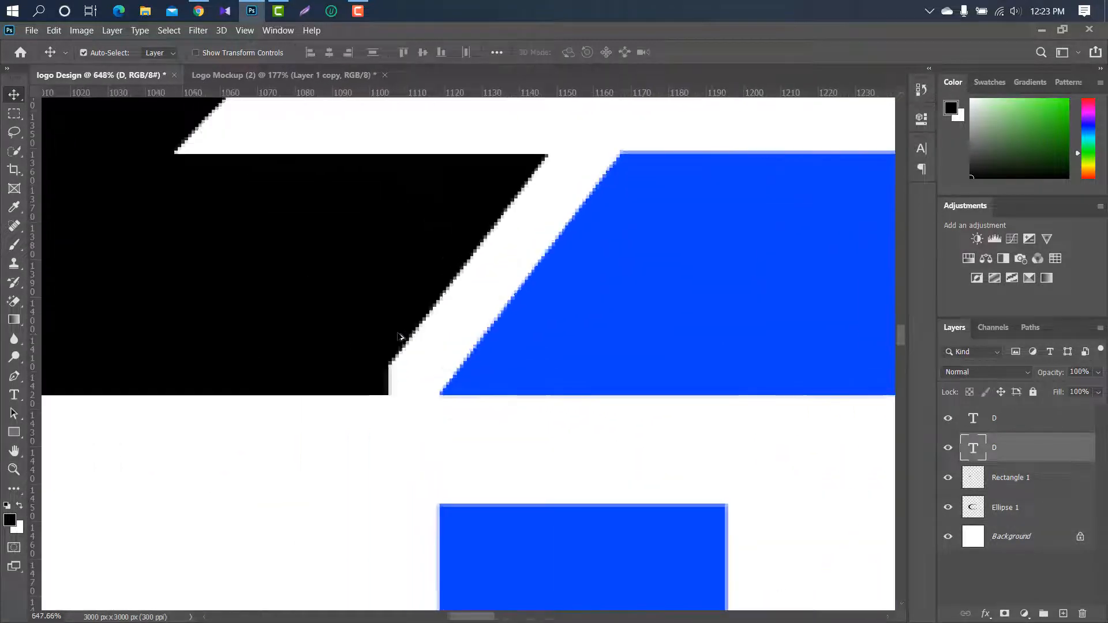
left_click(13, 377)
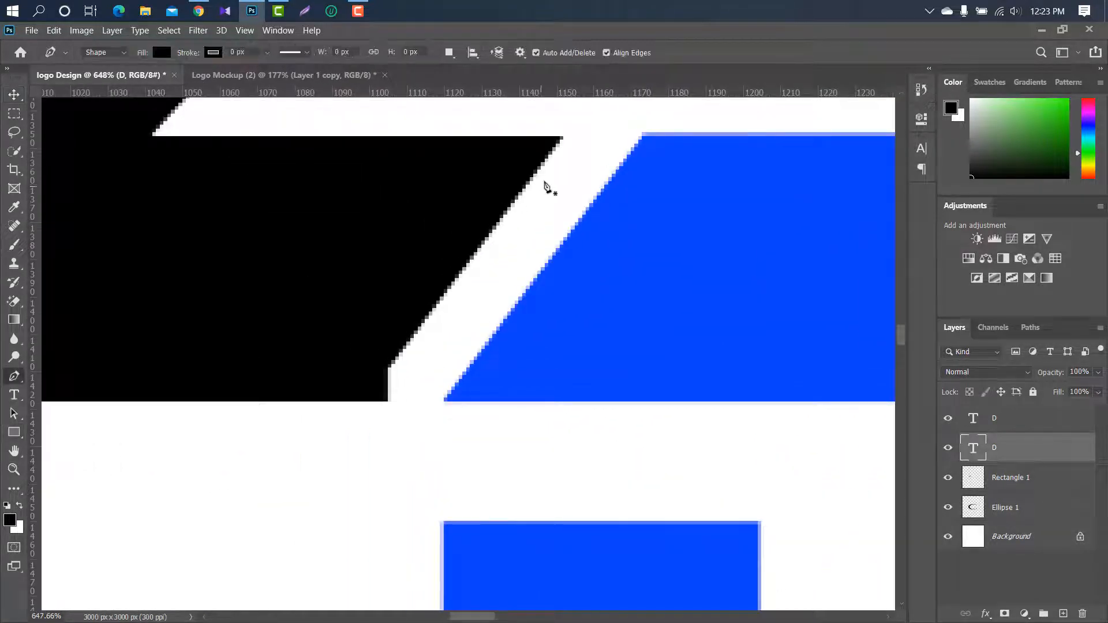
left_click(563, 133)
left_click(346, 420)
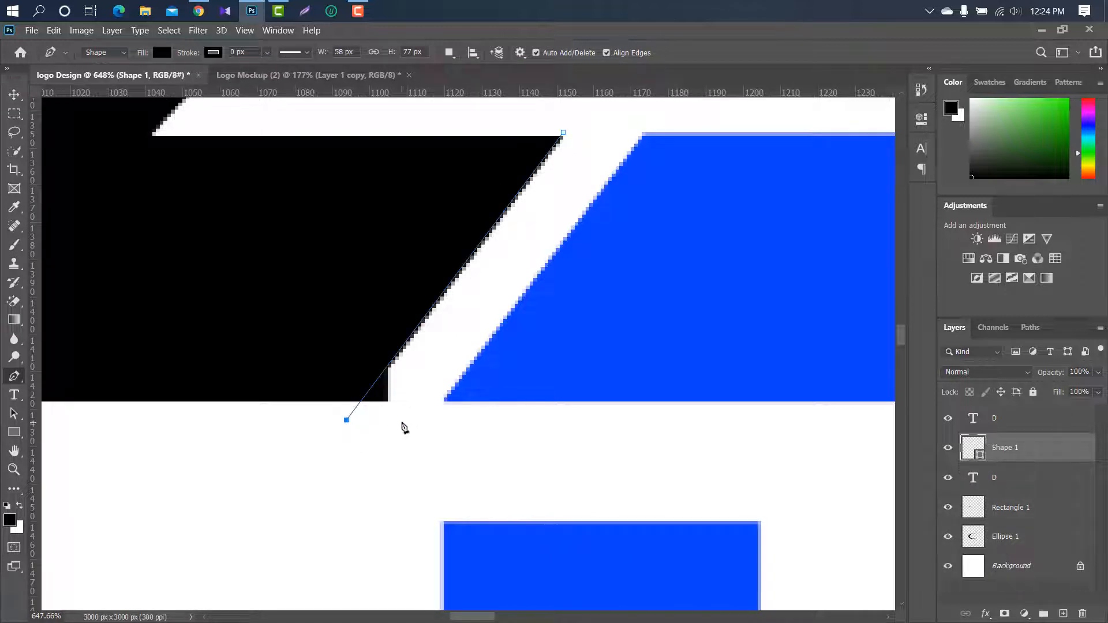
left_click(402, 420)
left_click(611, 122)
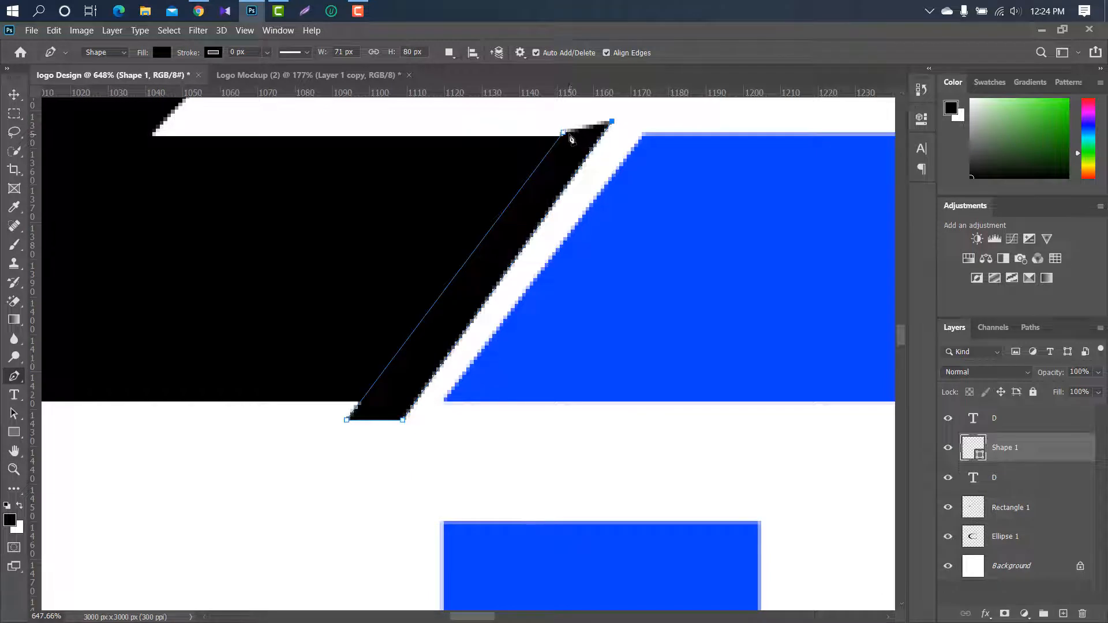
Trim the Rectangle 1 bar with the outline of the slanted shape, and remove the Shape 1 layer.
left_click(984, 458, "ctrl")
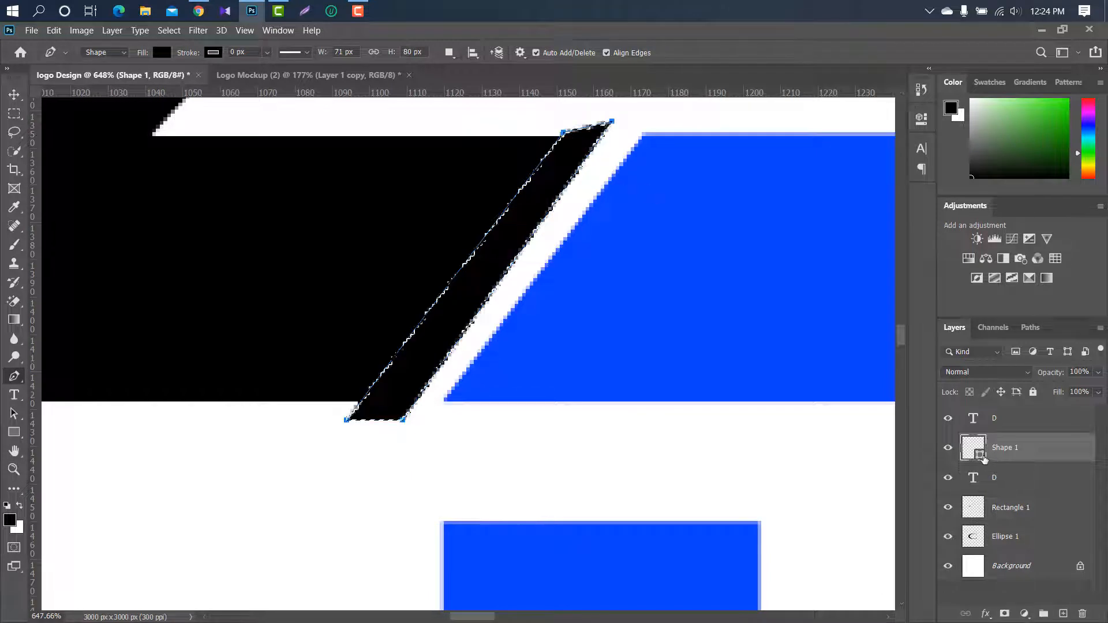
key("v")
left_click(376, 212)
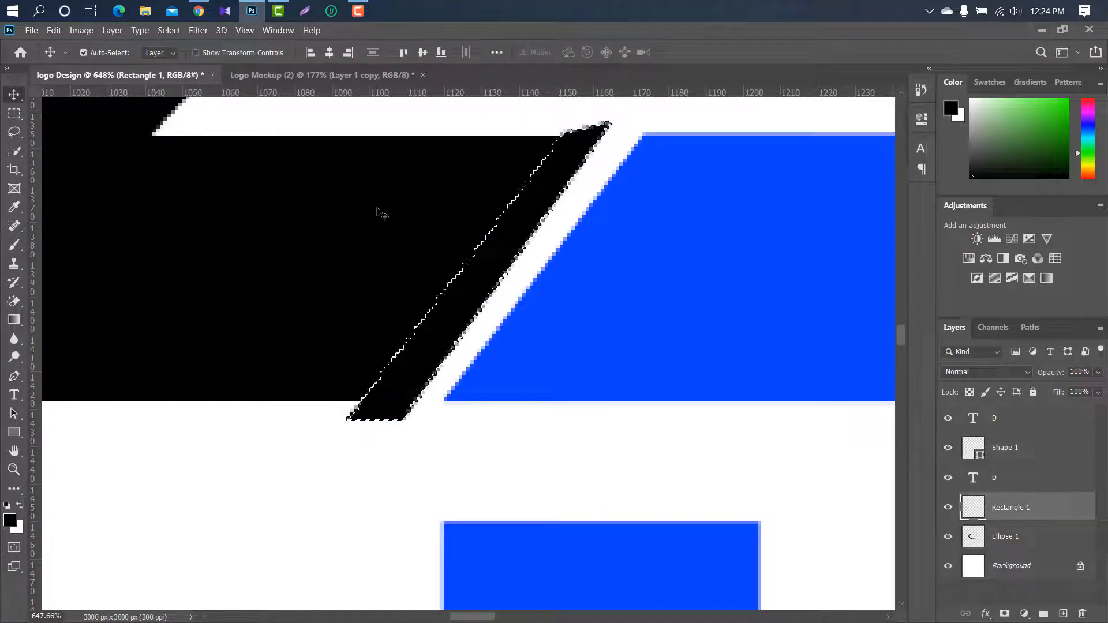
left_click_drag(1054, 456, 1082, 614)
key("ctrl+d")
Raise the red D's layer opacity to 100%.
scroll(449, 225, "down", 5)
scroll(449, 226, "down", 3)
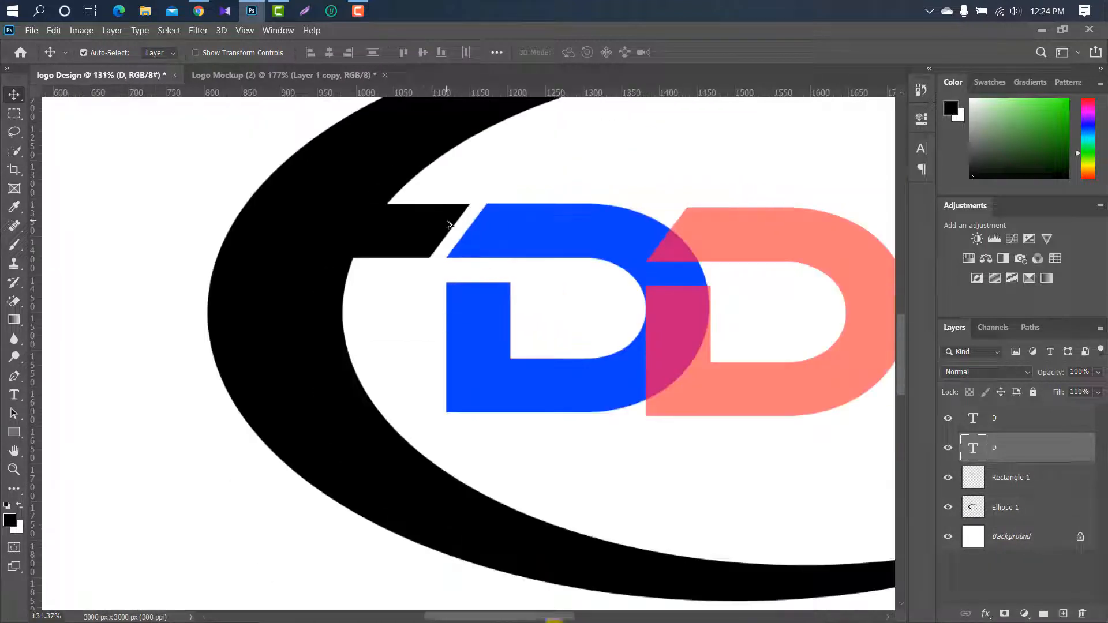
left_click(606, 218)
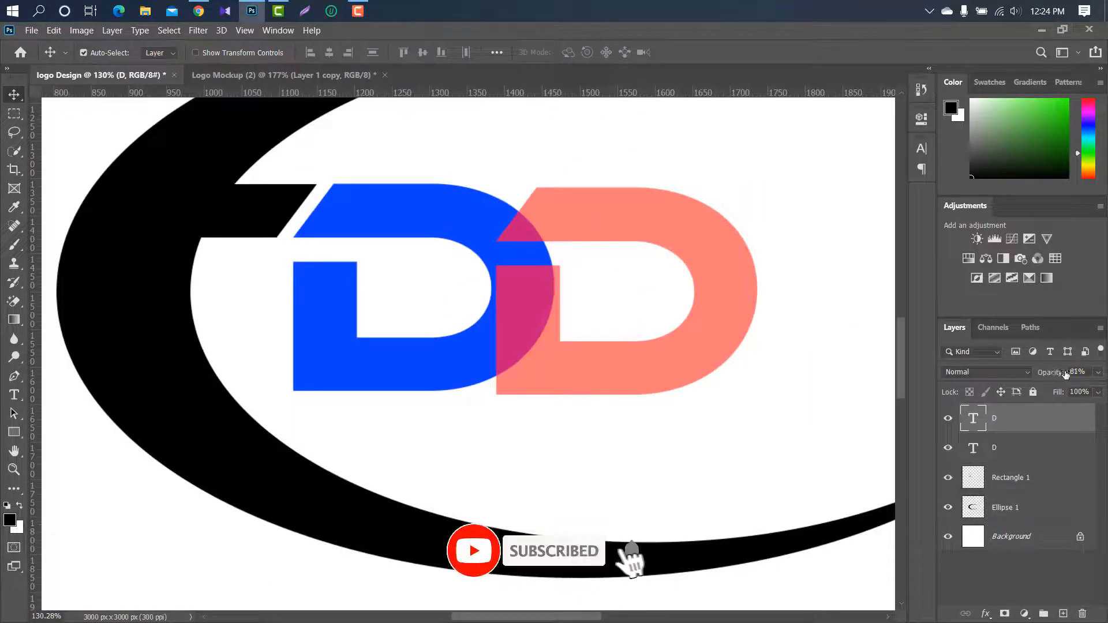
left_click_drag(1053, 373, 1105, 376)
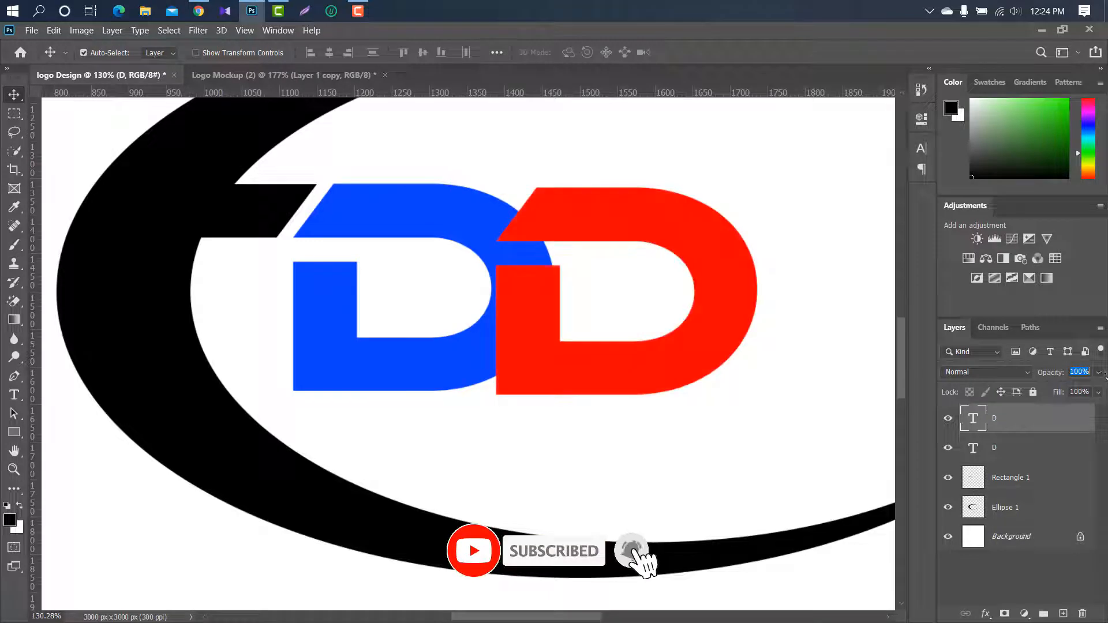
Draw a rectangle about 119 by 71 px extending the red D's upper bar left over the blue D, and fill it red.
left_click(14, 433)
scroll(484, 199, "up", 4)
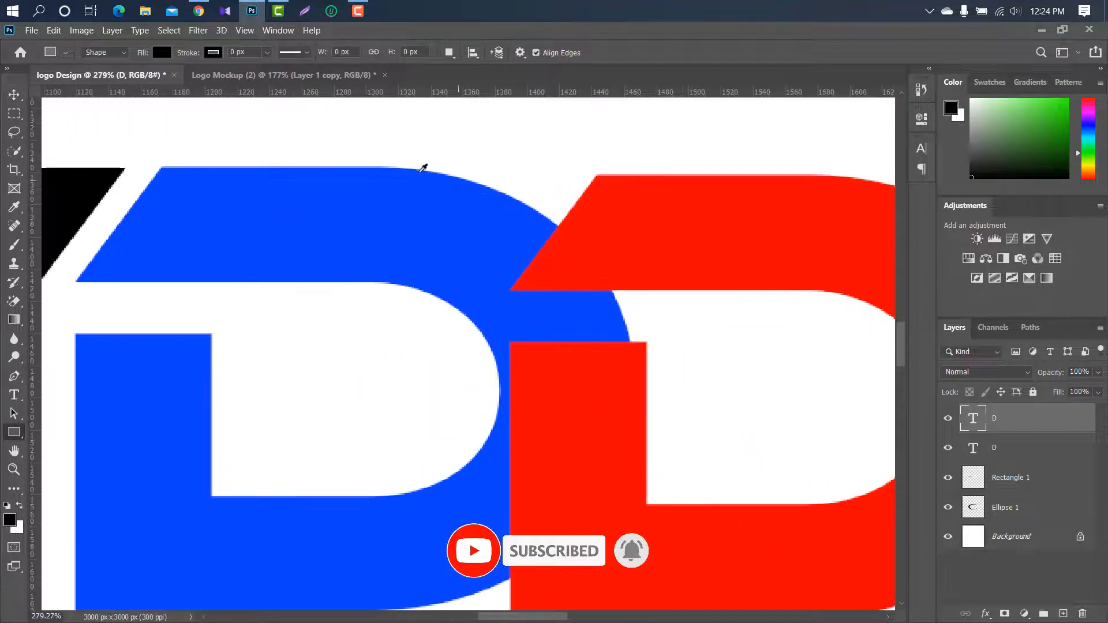
scroll(445, 168, "up", 3)
left_click_drag(628, 175, 322, 357)
left_click(718, 204)
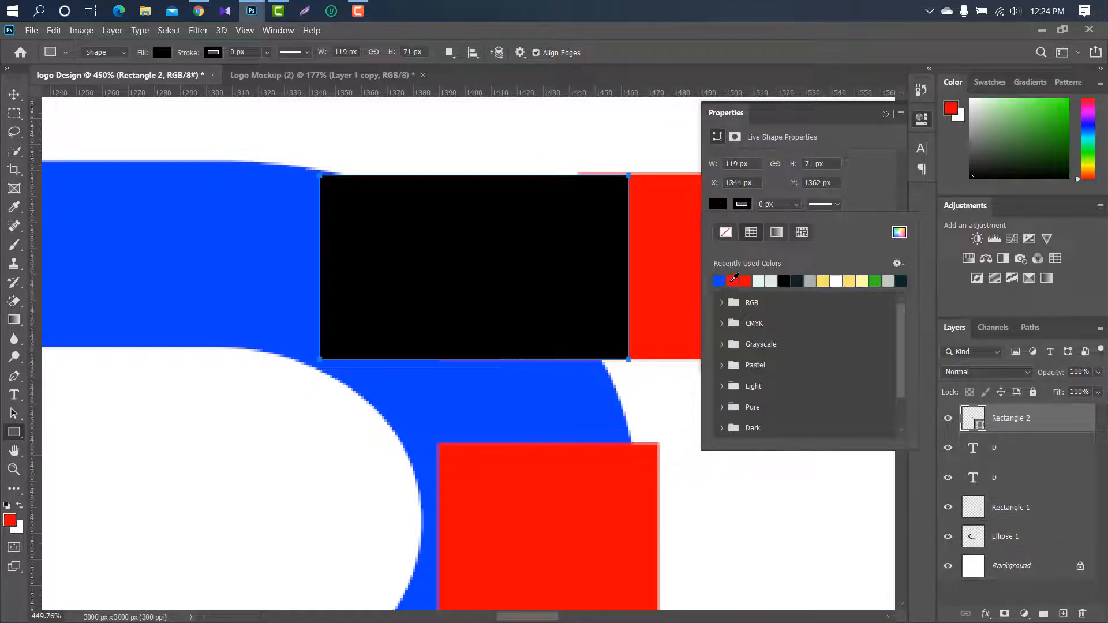
left_click(732, 280)
left_click(37, 110)
left_click(14, 94)
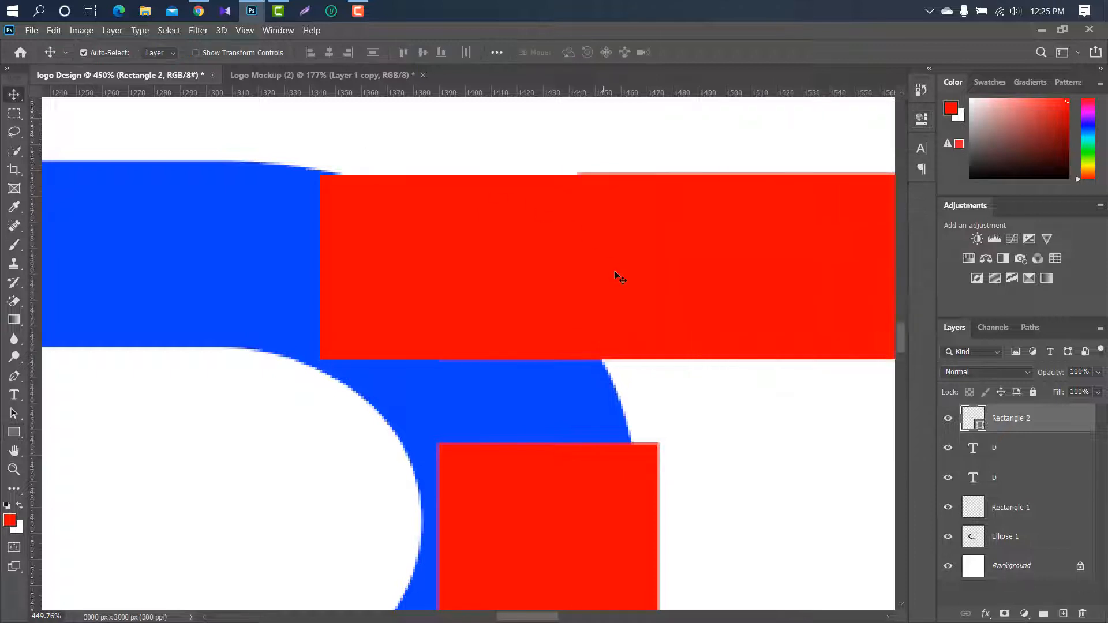
Rasterize the Rectangle 2 layer and the red D's text layer.
scroll(572, 265, "down", 8)
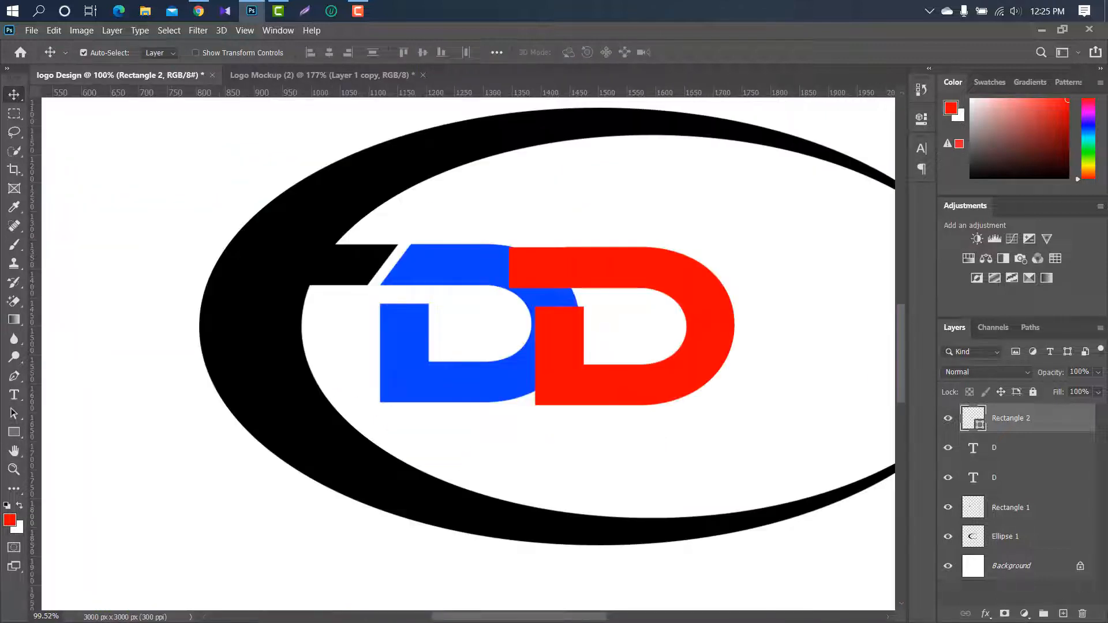
right_click(1068, 421)
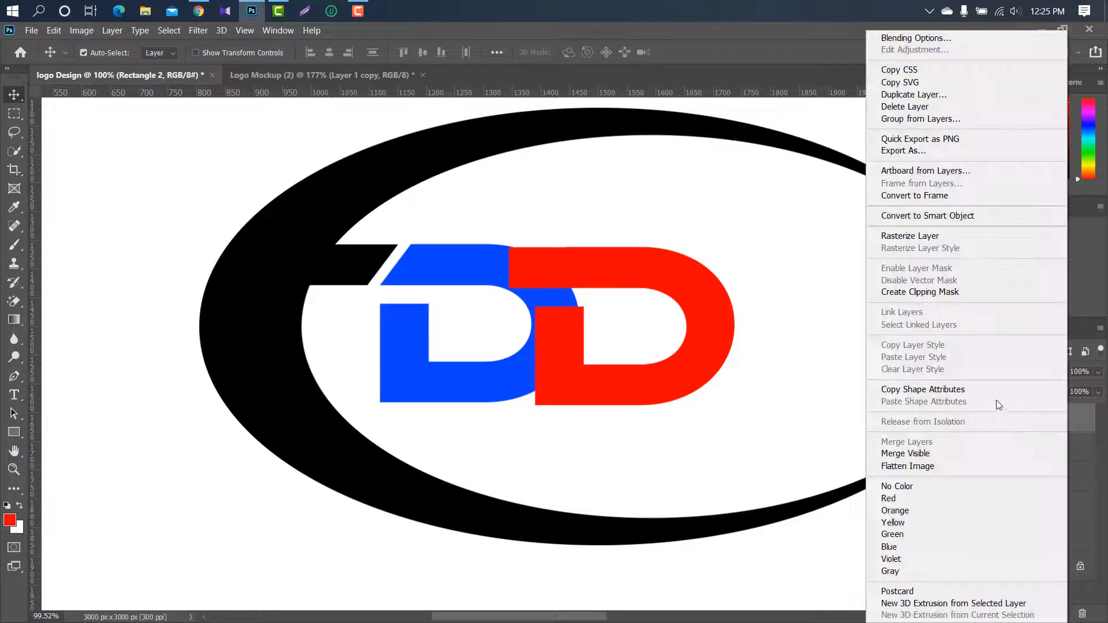
left_click(935, 235)
left_click(1050, 454)
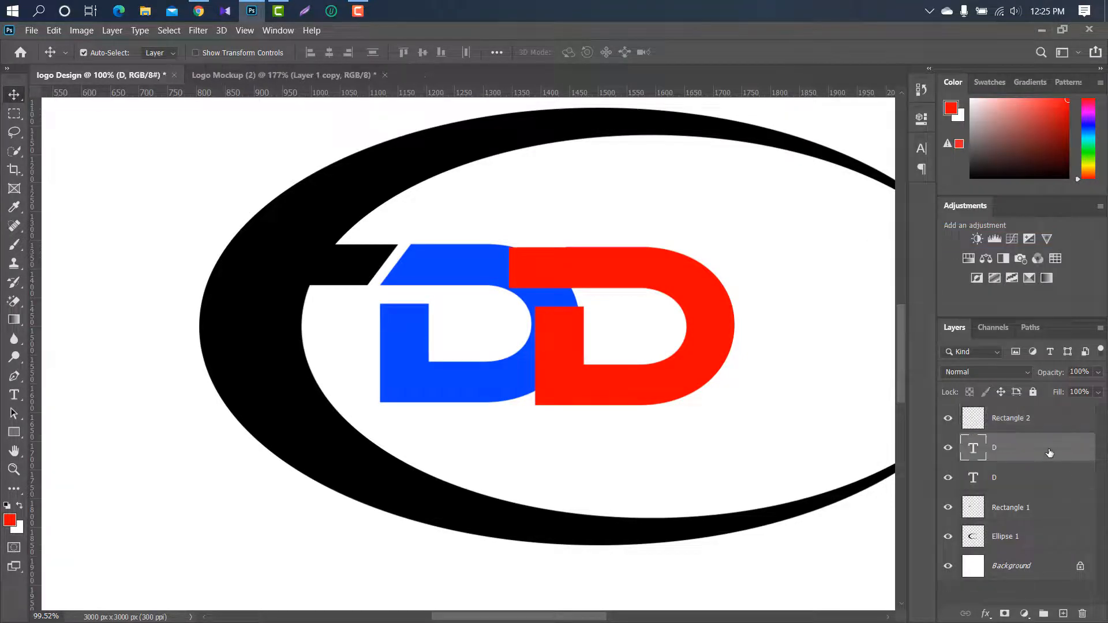
right_click(1050, 454)
left_click(900, 258)
Load the blue D's outline as a selection and expand it by 15 pixels.
left_click(478, 275)
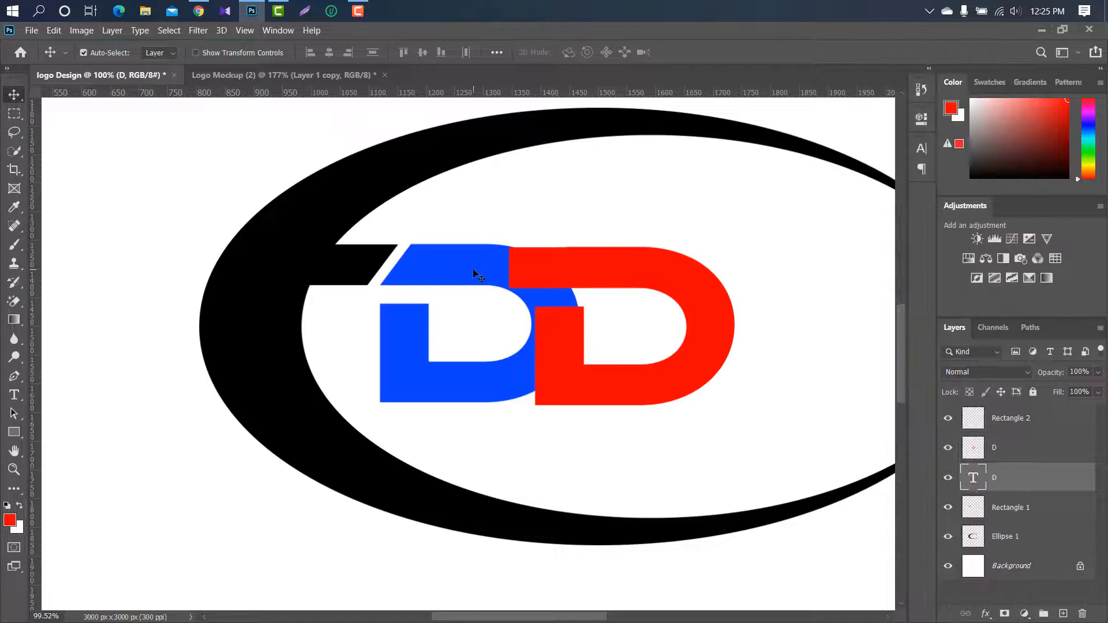
left_click(974, 479, "ctrl")
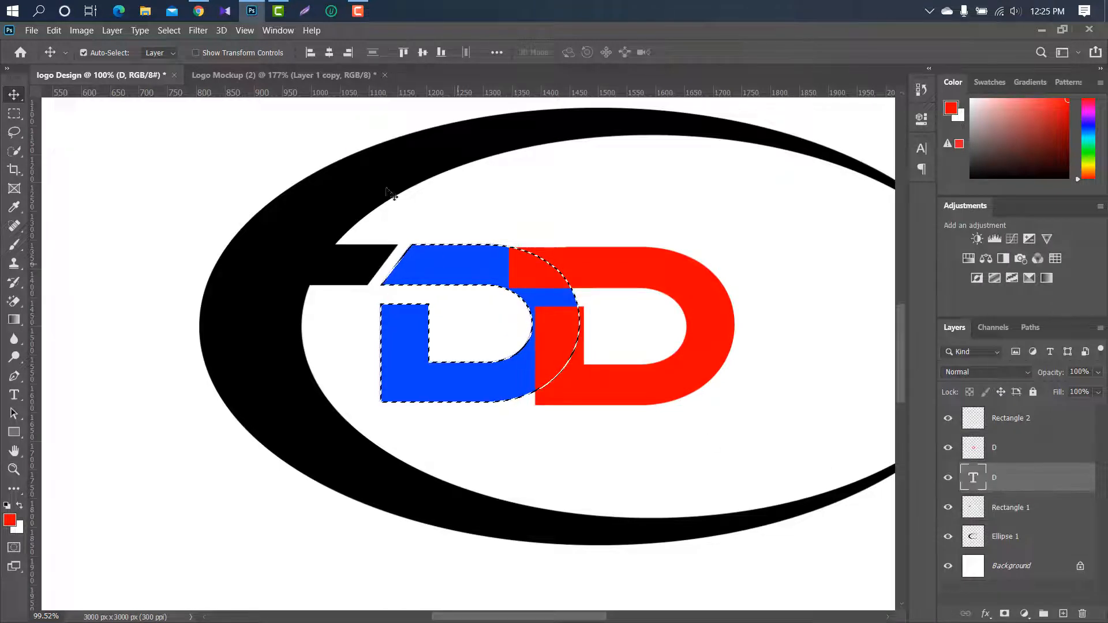
left_click(165, 31)
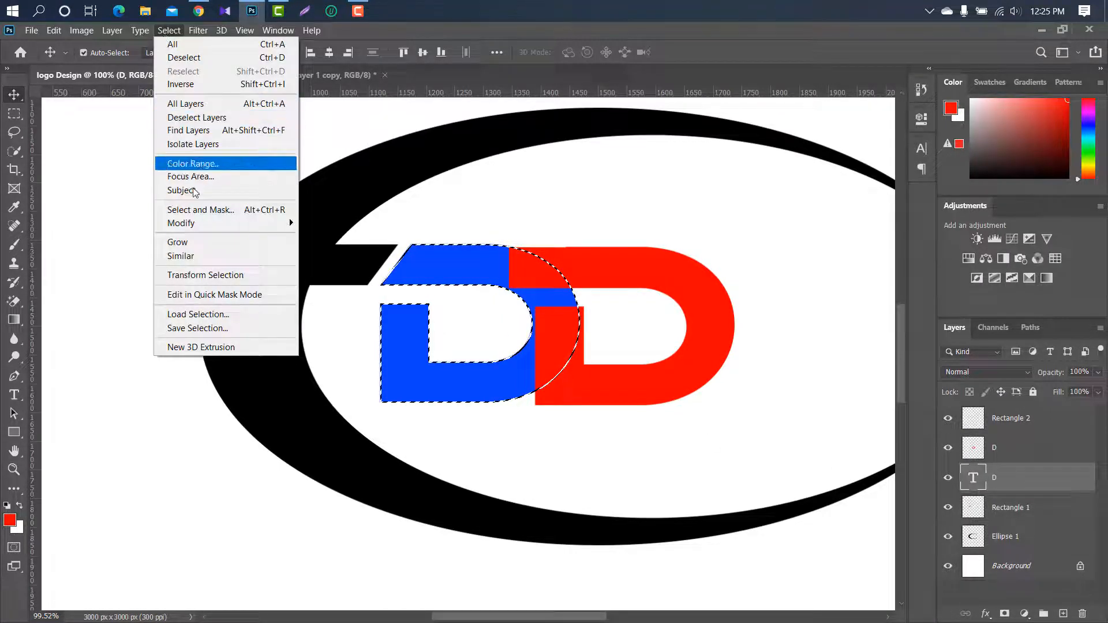
mouse_move(203, 222)
left_click(323, 248)
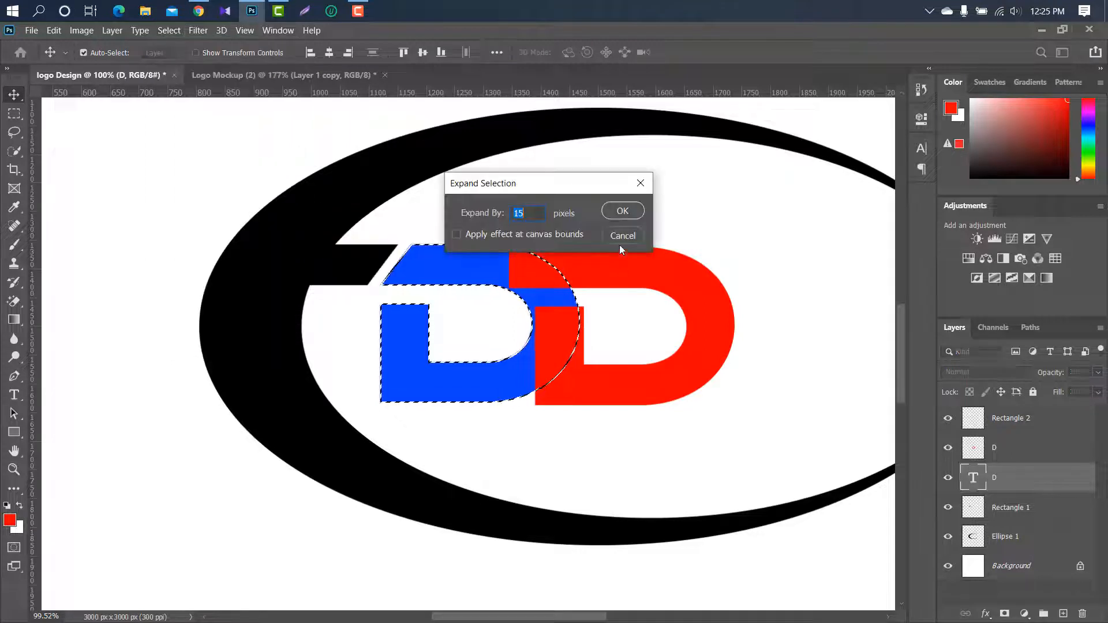
left_click(633, 212)
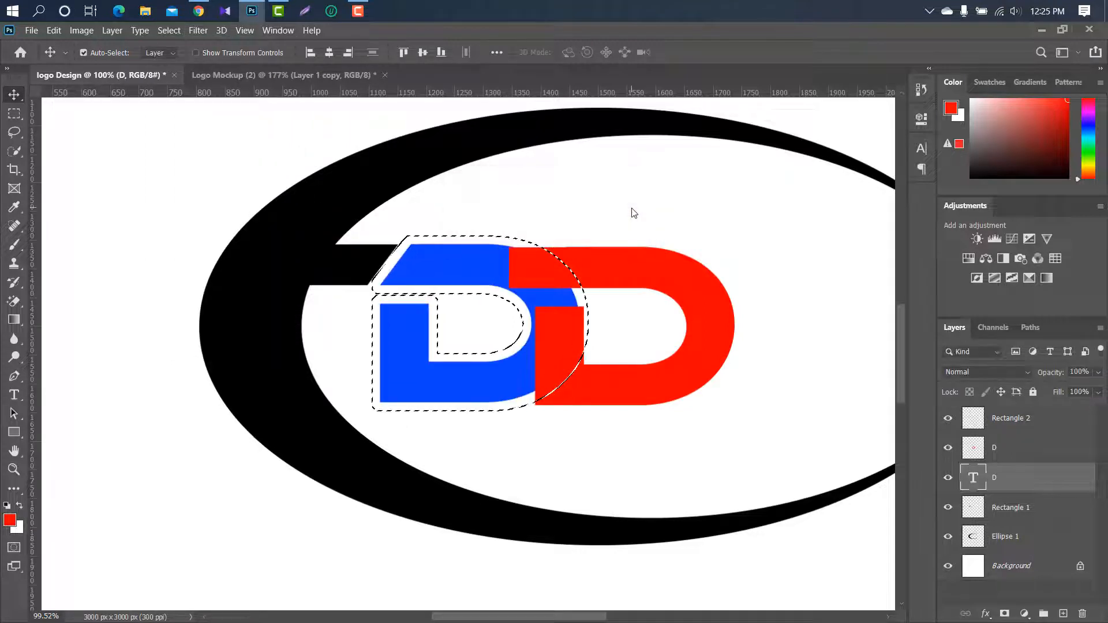
Clear the selected area from the red D and Rectangle 2 layers to cut a gap around the blue D, and deselect.
left_click(1033, 449)
left_click(1059, 422)
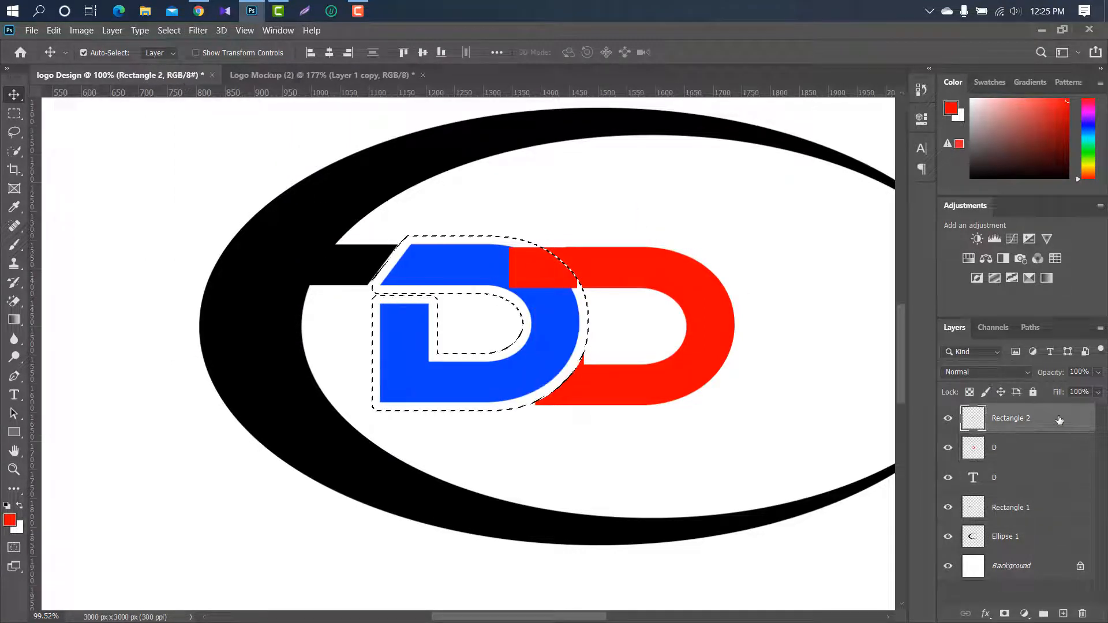
key("Delete")
key("ctrl+d")
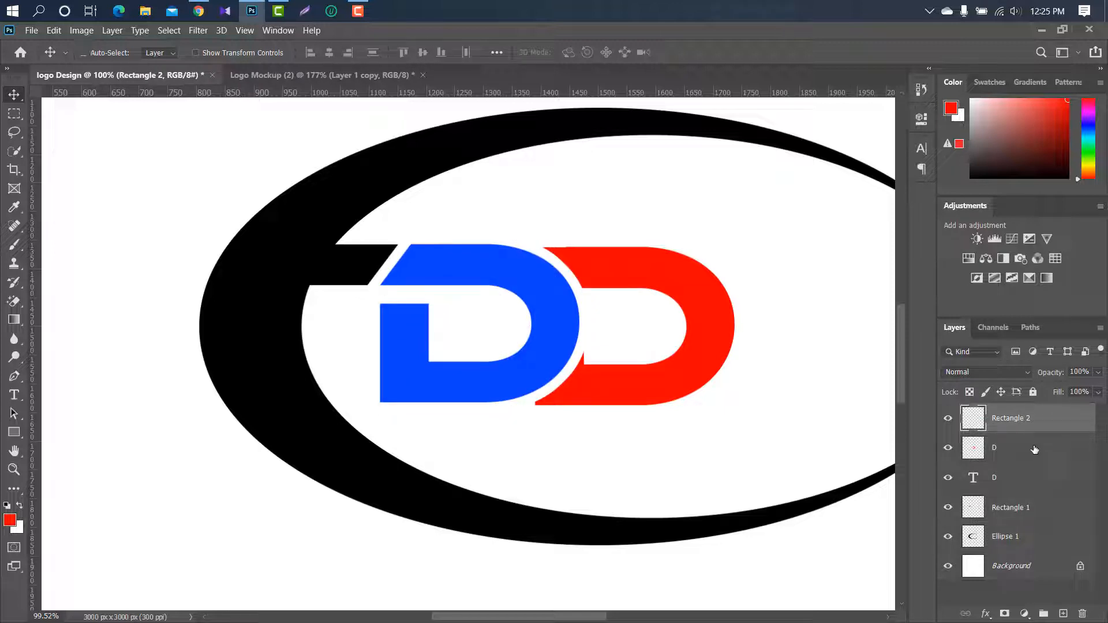
Merge the Rectangle 2 layer with the red D layer.
left_click(1034, 450, "ctrl")
right_click(1023, 450)
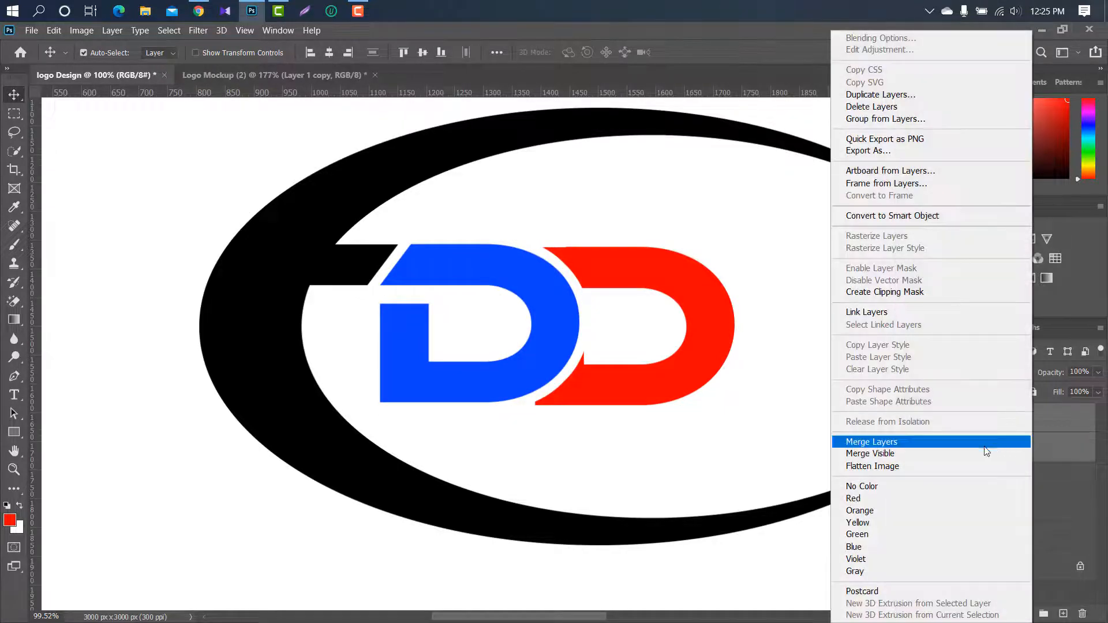
left_click(929, 442)
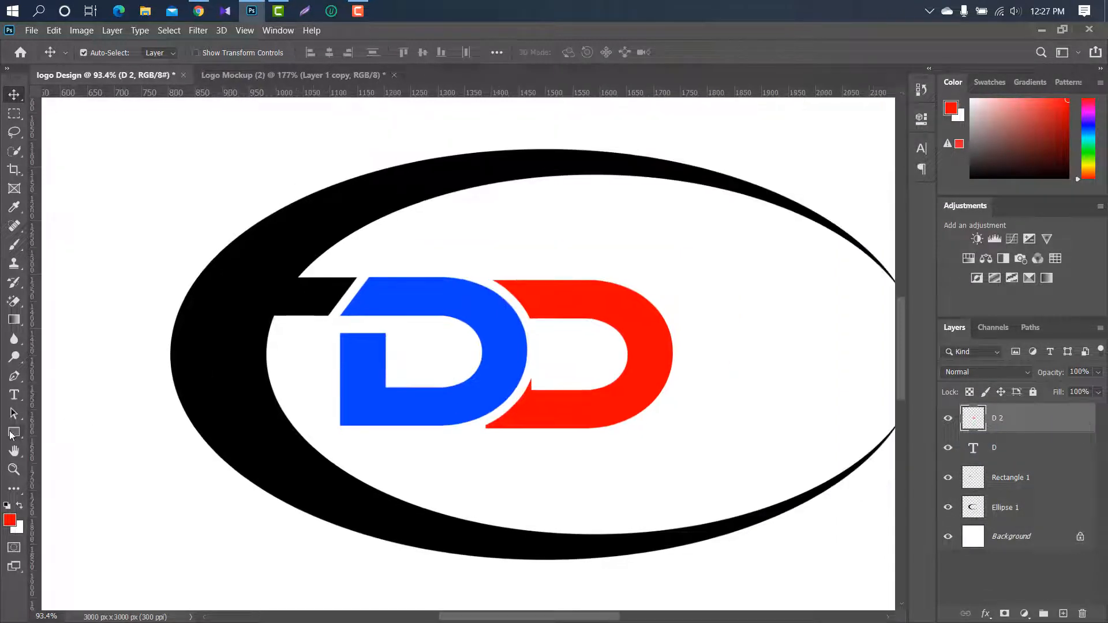
Draw a rectangle about 95 by 33 px extending the red D's lower bar left over the blue D, and fill it red.
left_click(12, 434)
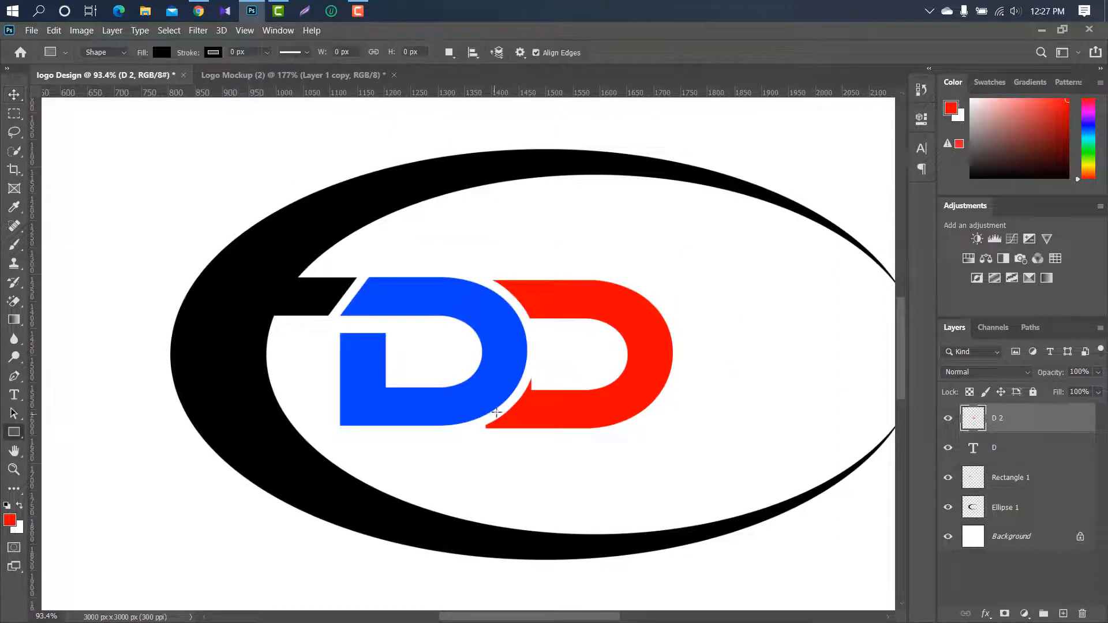
scroll(465, 445, "up", 5)
left_click_drag(450, 357, 608, 413)
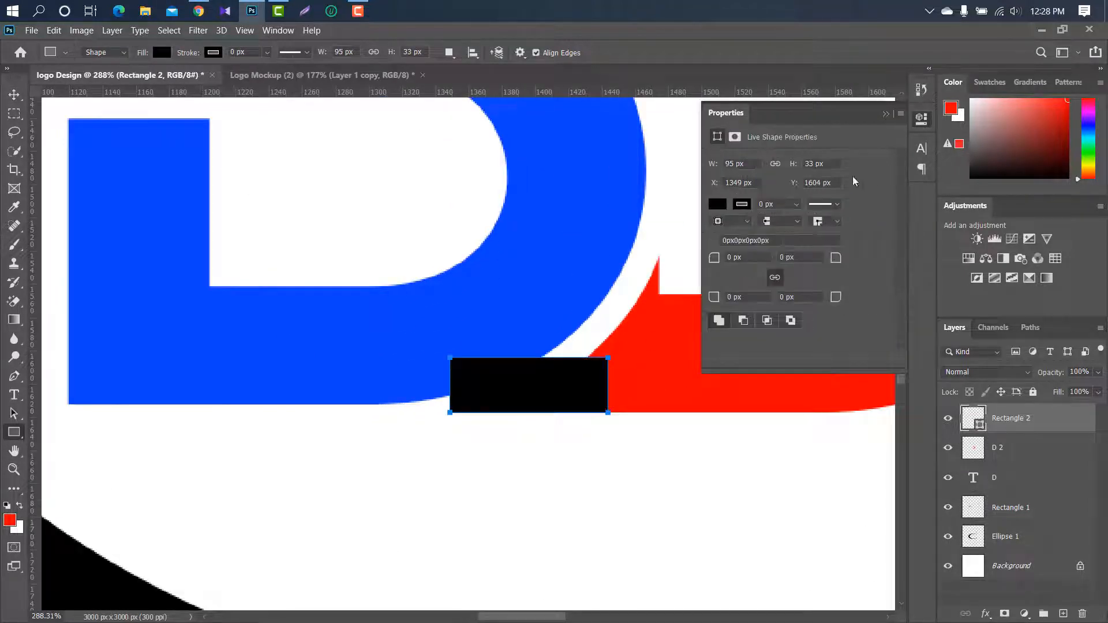
left_click(717, 204)
left_click(719, 281)
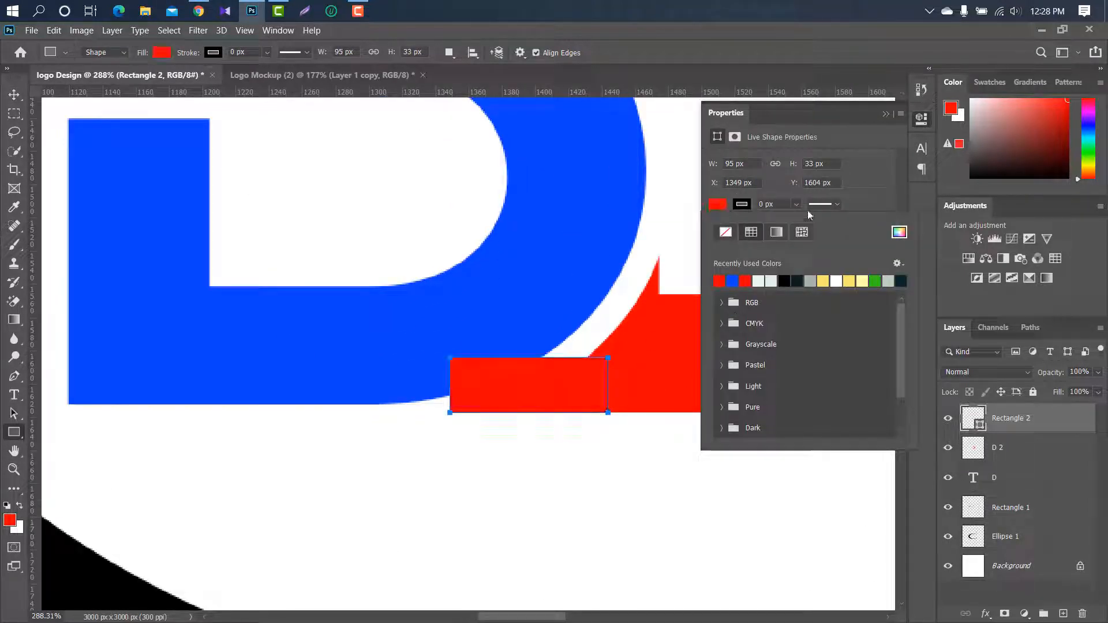
left_click(886, 115)
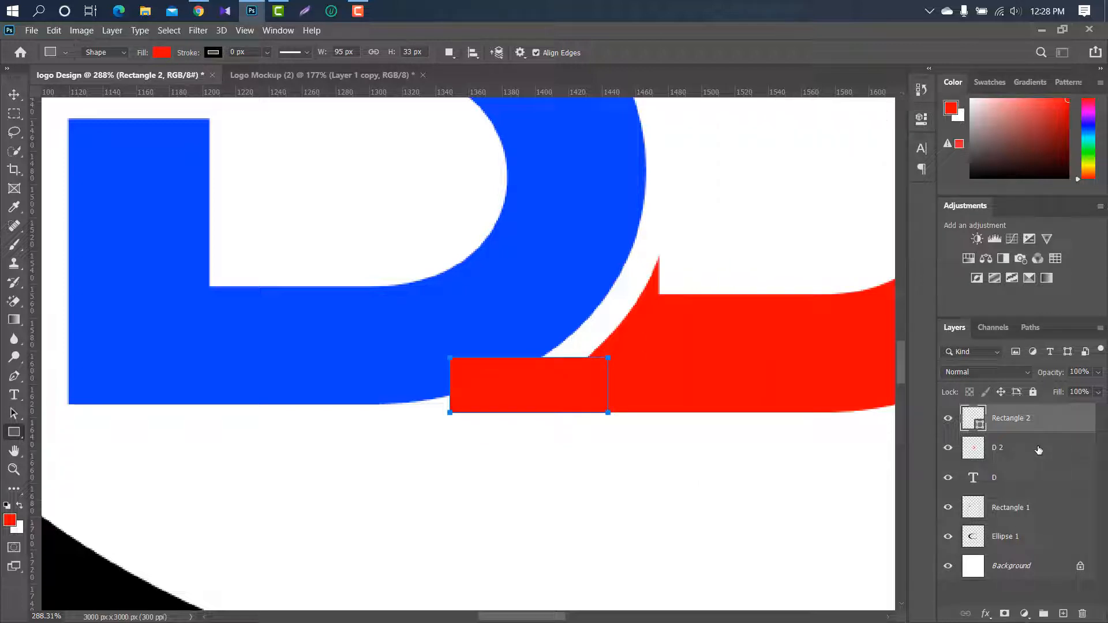
Merge the lower bar's Rectangle 2 layer with the D 2 layer.
left_click(1035, 450, "shift")
right_click(1034, 450)
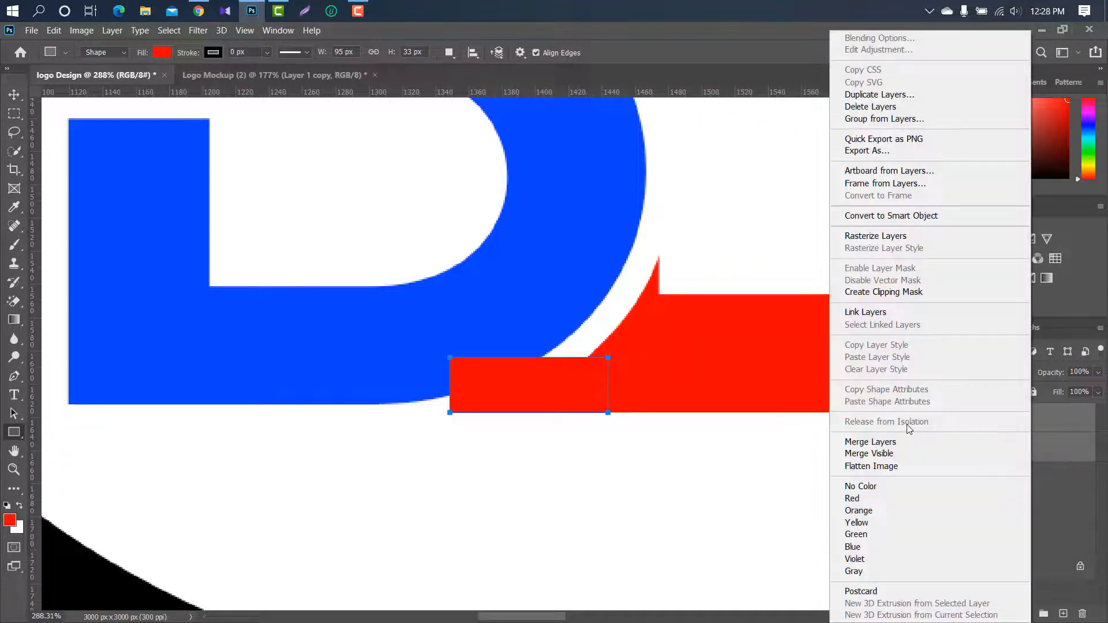
left_click(884, 443)
Select the blue D's outline again and expand the selection outward past the overlapping red extension.
left_click(973, 454, "ctrl")
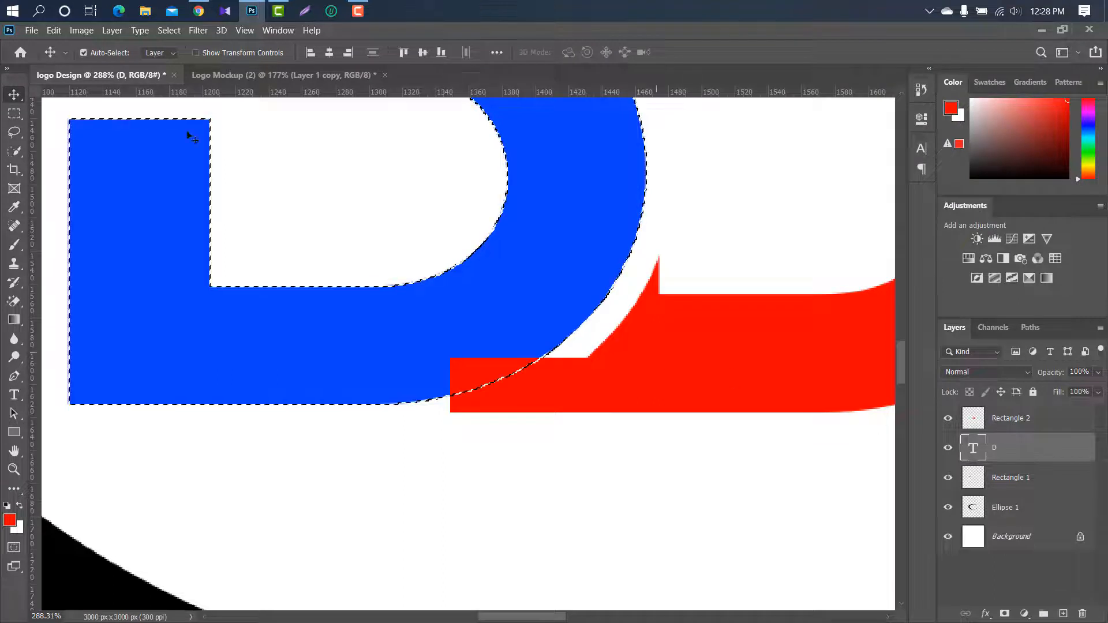
left_click(170, 31)
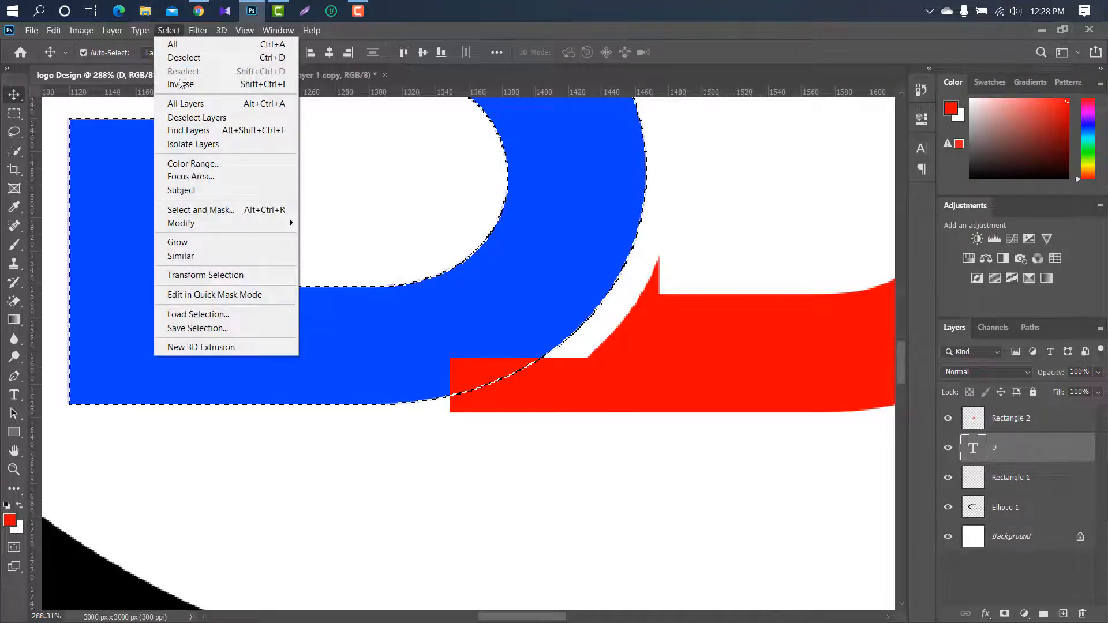
mouse_move(179, 224)
left_click(312, 249)
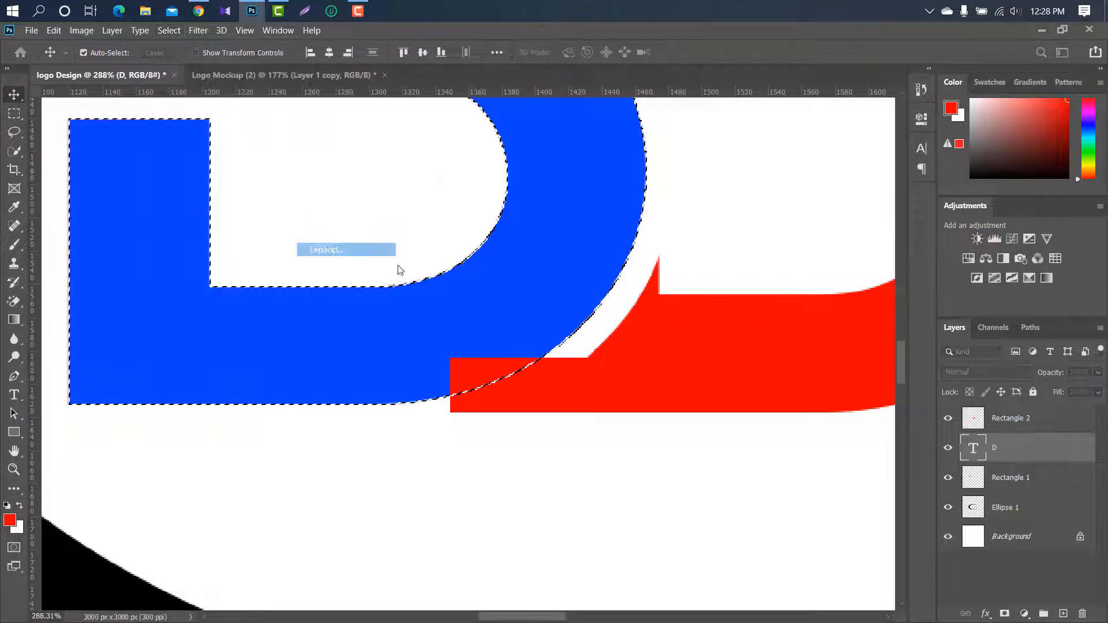
left_click(631, 212)
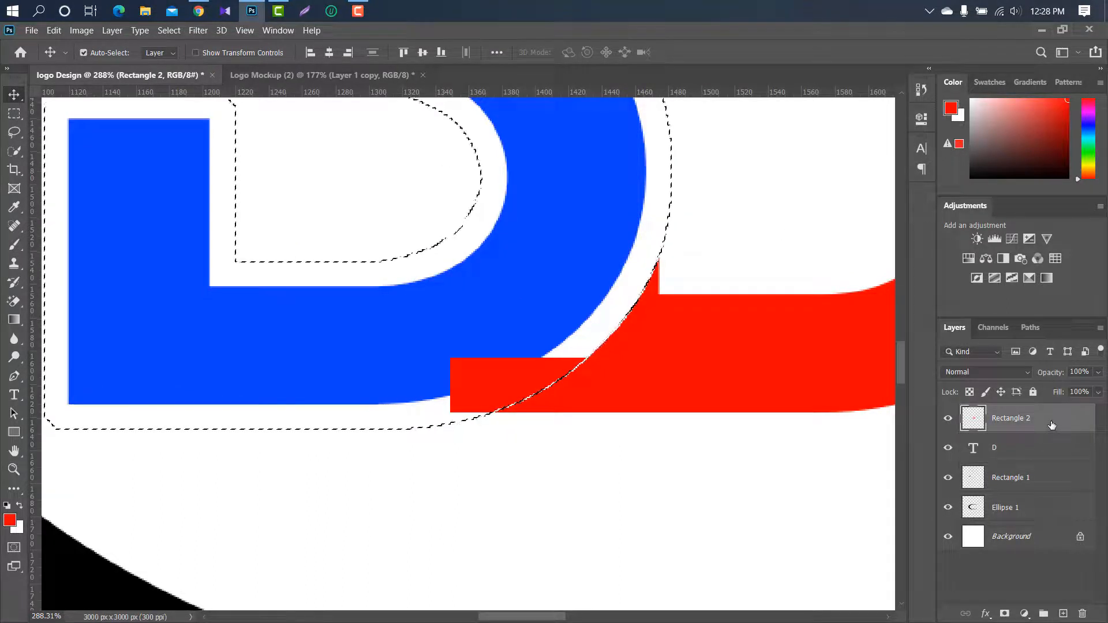
Clear the selected area from the merged red layer, deselect, and rename that layer D 2.
key("Delete")
key("ctrl+d")
double_click(1030, 418)
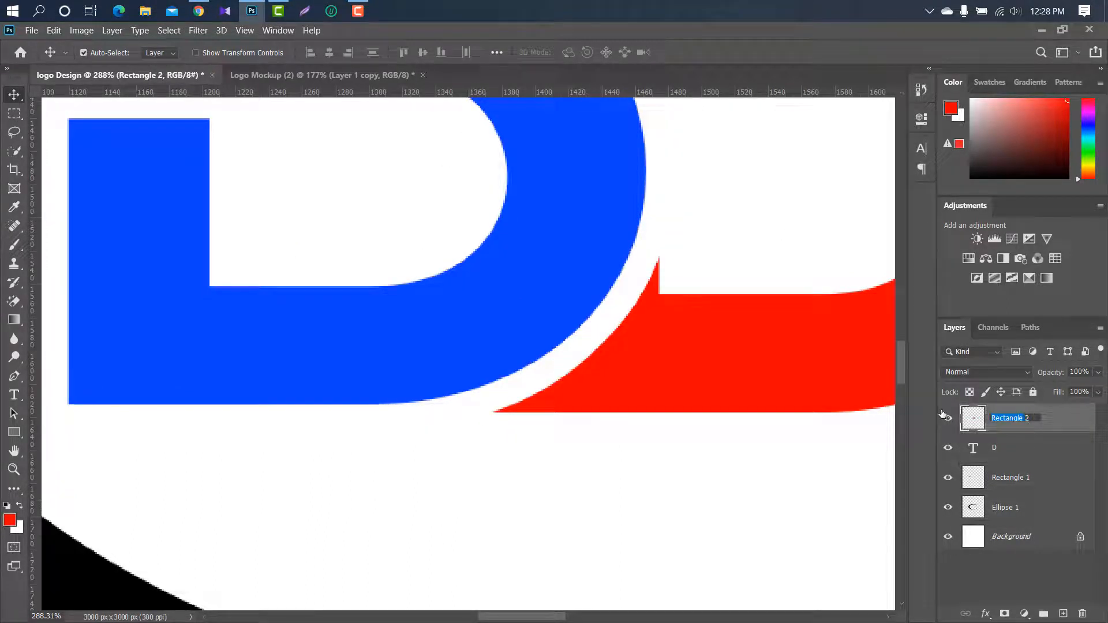
left_click(1084, 413)
Cut off the pointed red tip above the red D's lower bar with a rectangular marquee, and deselect.
scroll(686, 254, "up", 5)
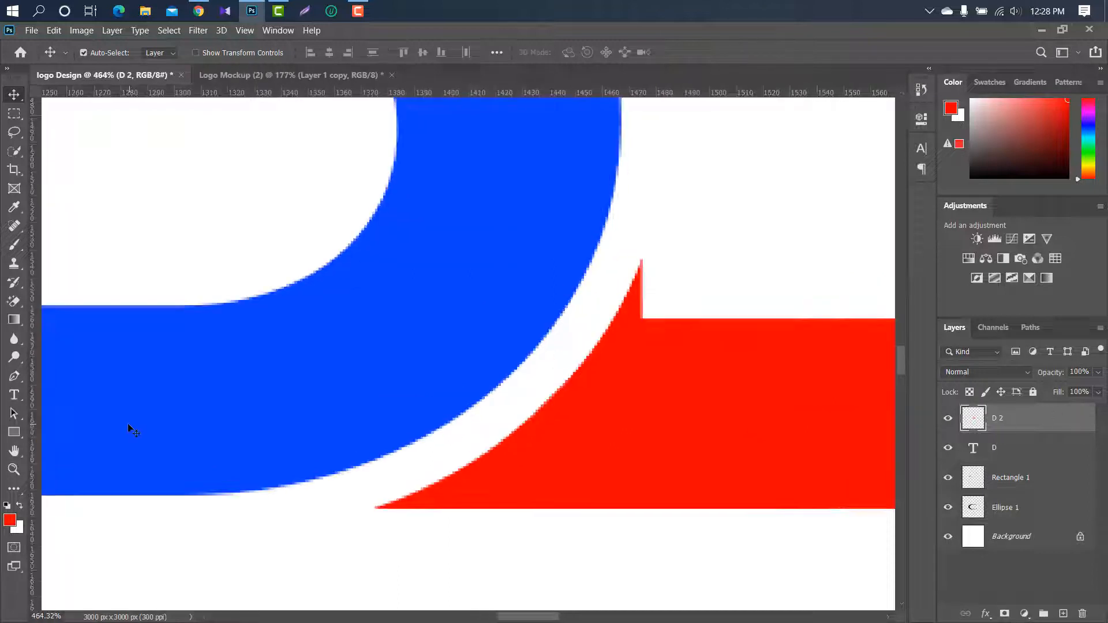
left_click(22, 120)
left_click_drag(670, 294, 575, 244)
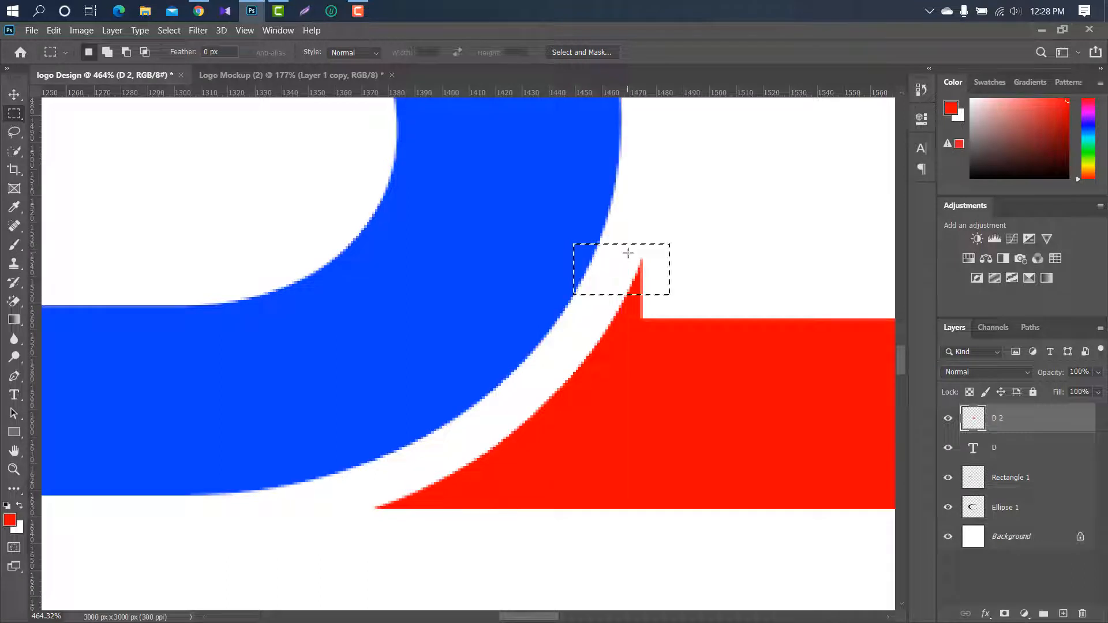
key("Delete")
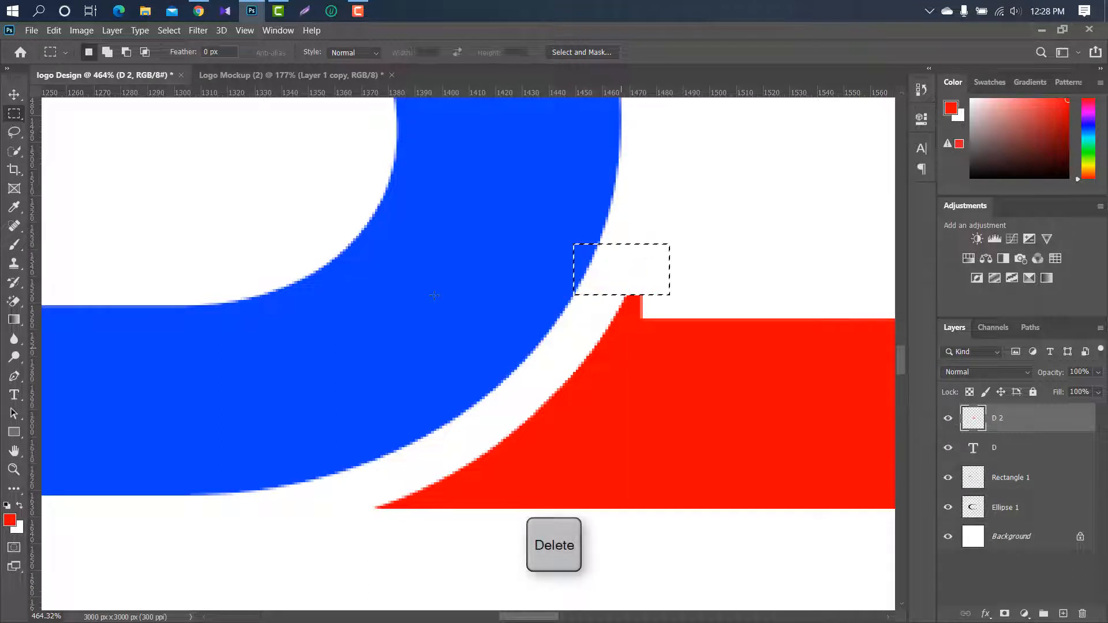
key("ctrl+d")
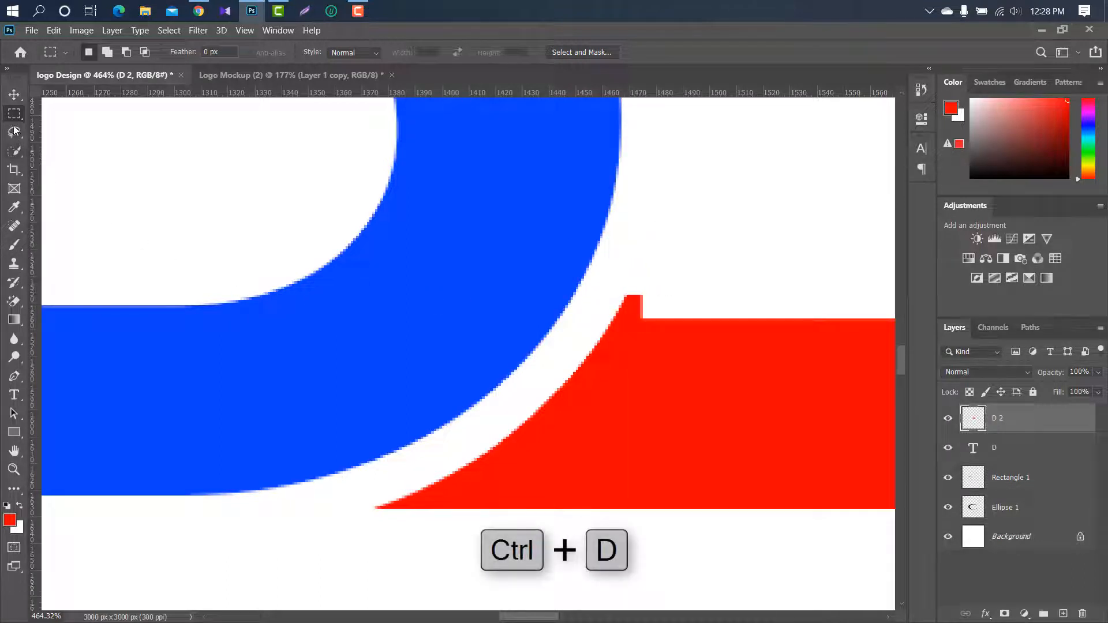
Delete a thin horizontal strip from Ellipse 1, aligned with the gap in the blue D's stem, and deselect.
scroll(344, 324, "down", 5)
scroll(538, 374, "up", 5)
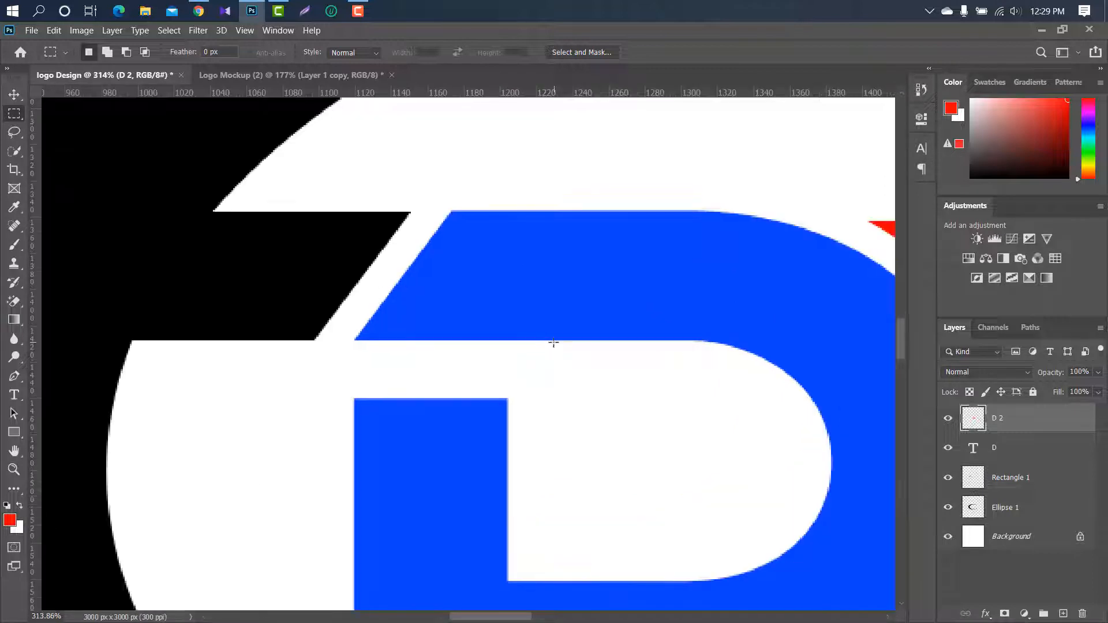
left_click_drag(554, 342, 116, 396)
scroll(190, 304, "down", 7)
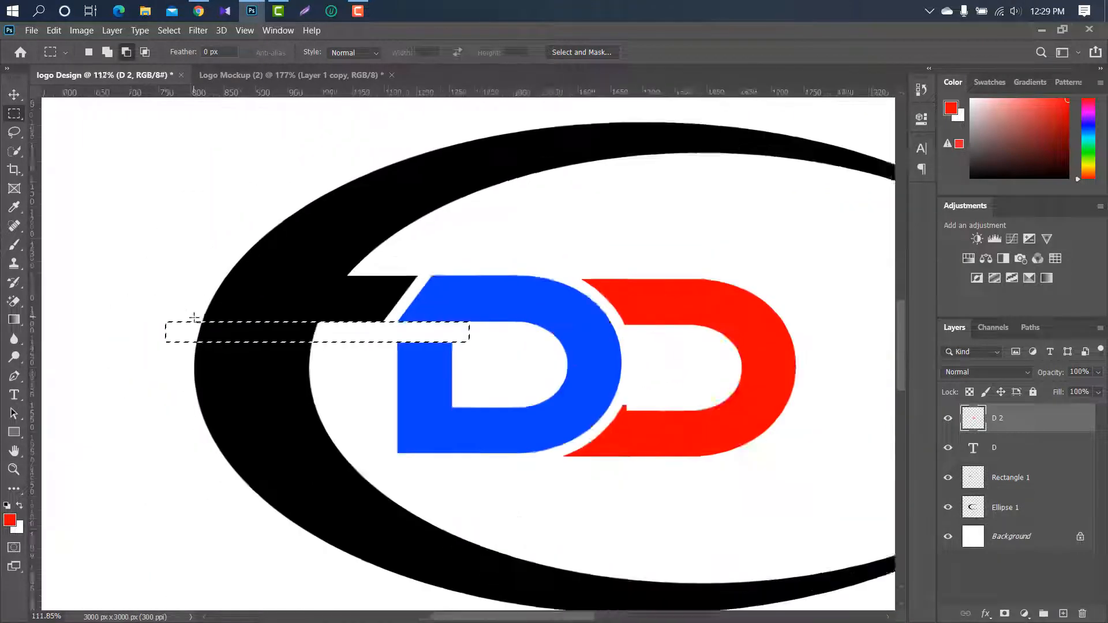
left_click(1050, 506)
key("Delete")
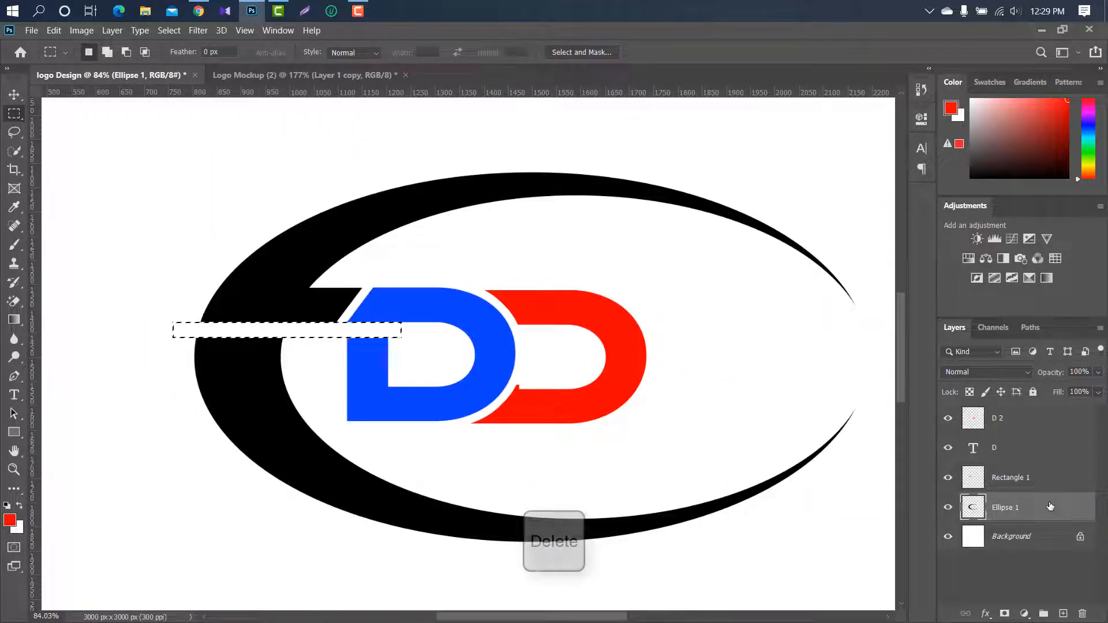
left_click(362, 319)
Draw a rectangle about 181 by 85 px extending the blue D's lower bar left over the black ellipse, and fill it blue.
key("v")
left_click(433, 351)
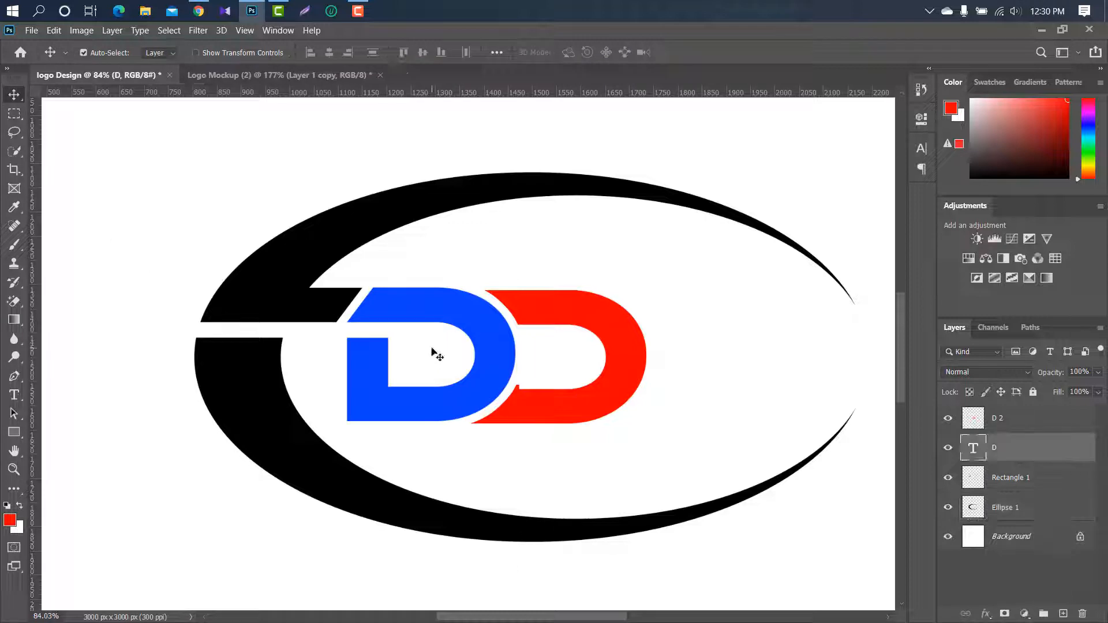
key("u")
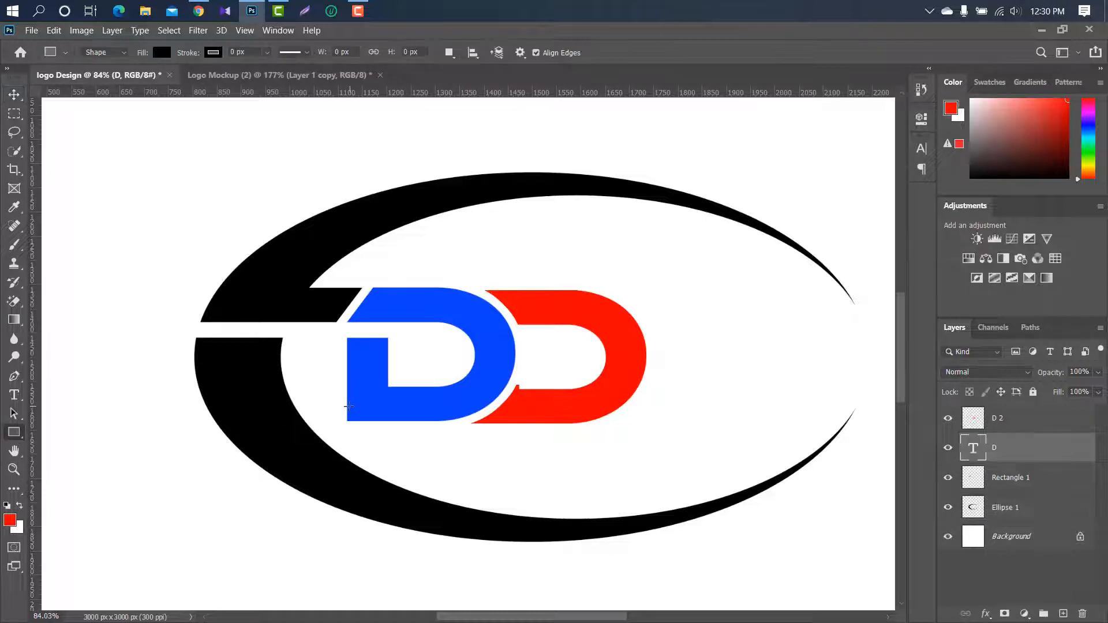
scroll(349, 406, "up", 4, "alt")
scroll(349, 406, "up", 4, "alt")
left_click_drag(485, 281, 82, 469)
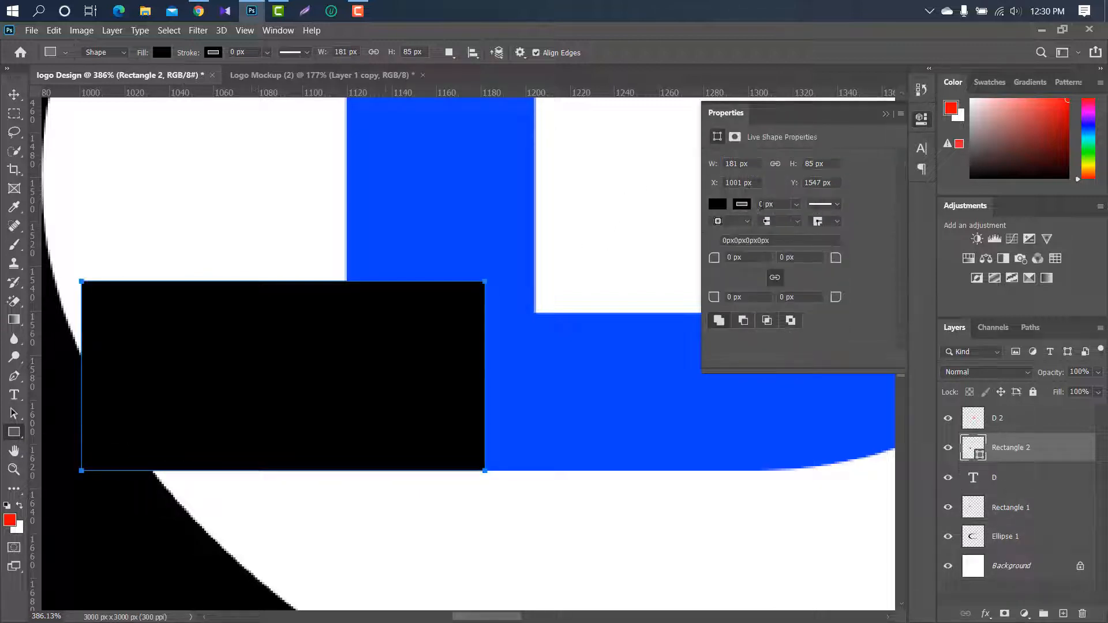
left_click(711, 204)
left_click(732, 280)
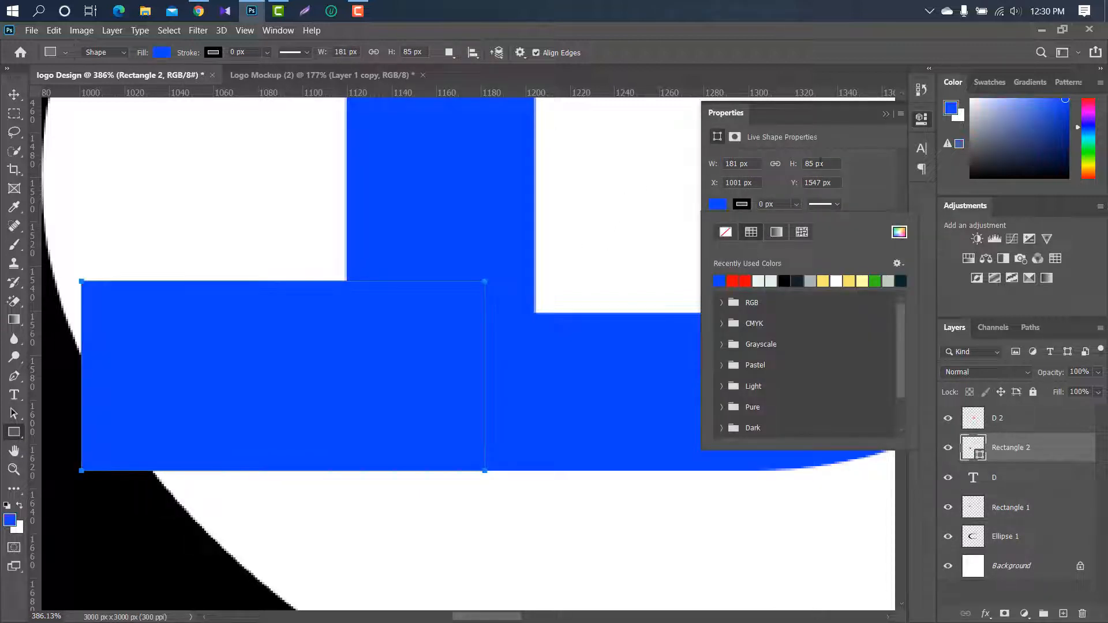
left_click(888, 116)
left_click(887, 115)
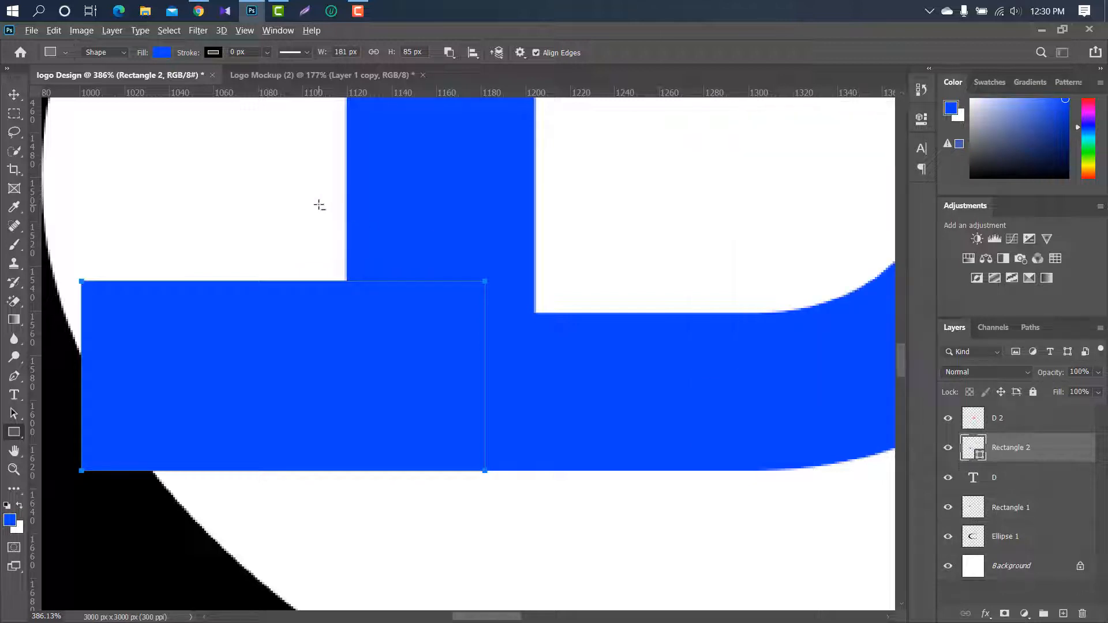
Merge the blue Rectangle 2 layer with the blue D's text layer, and rename the merged layer D.
scroll(319, 206, "down", 10)
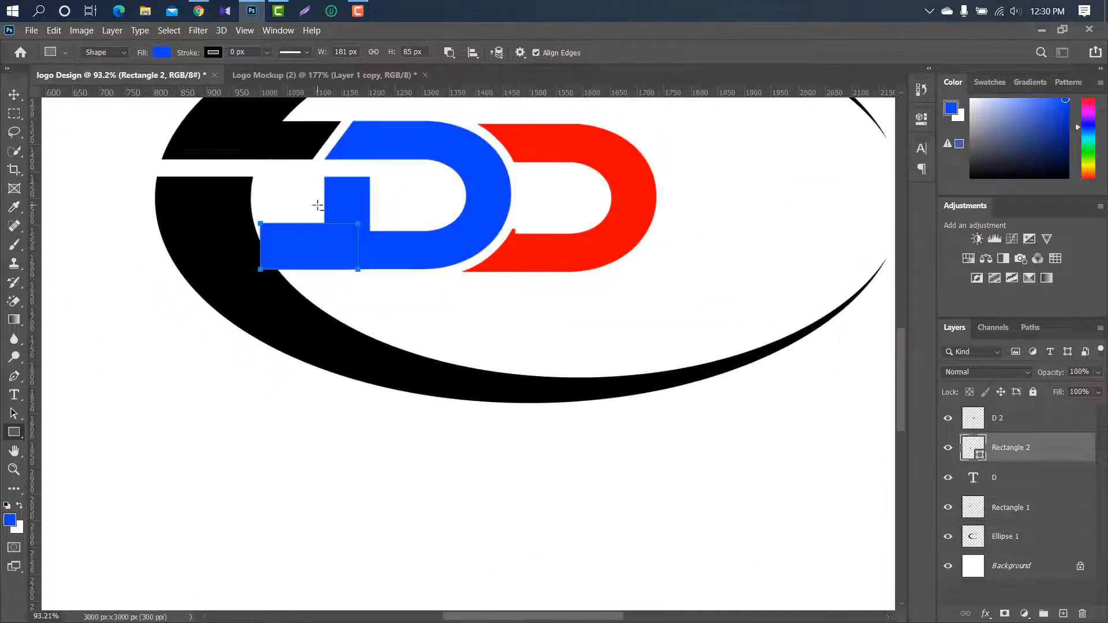
left_click(1047, 482)
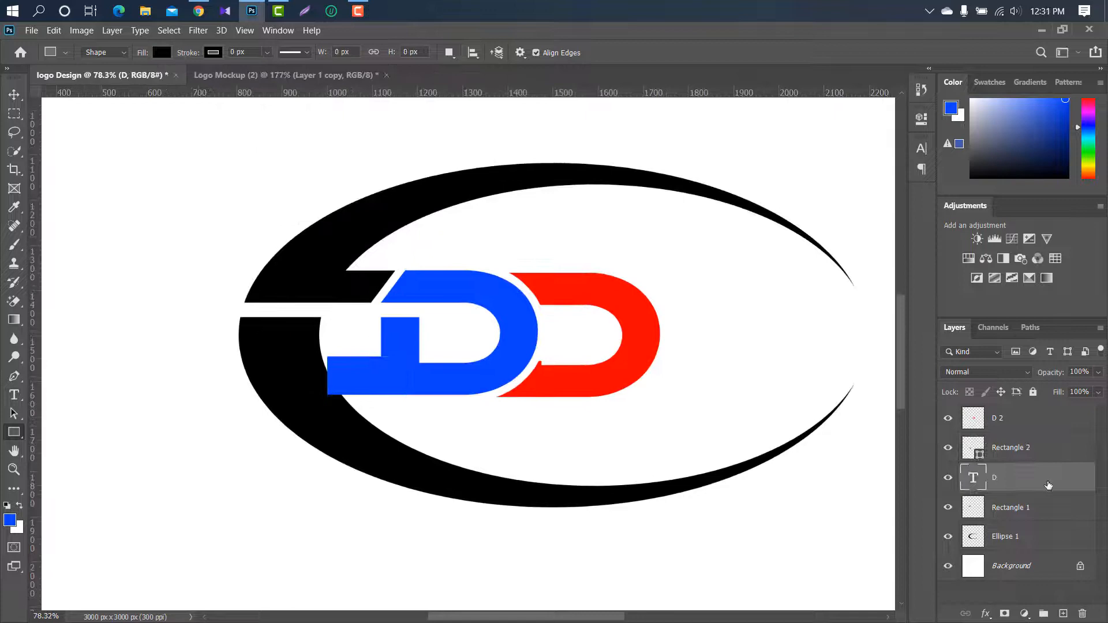
left_click(1064, 453, "ctrl")
right_click(1066, 451)
left_click(933, 440)
double_click(1031, 448)
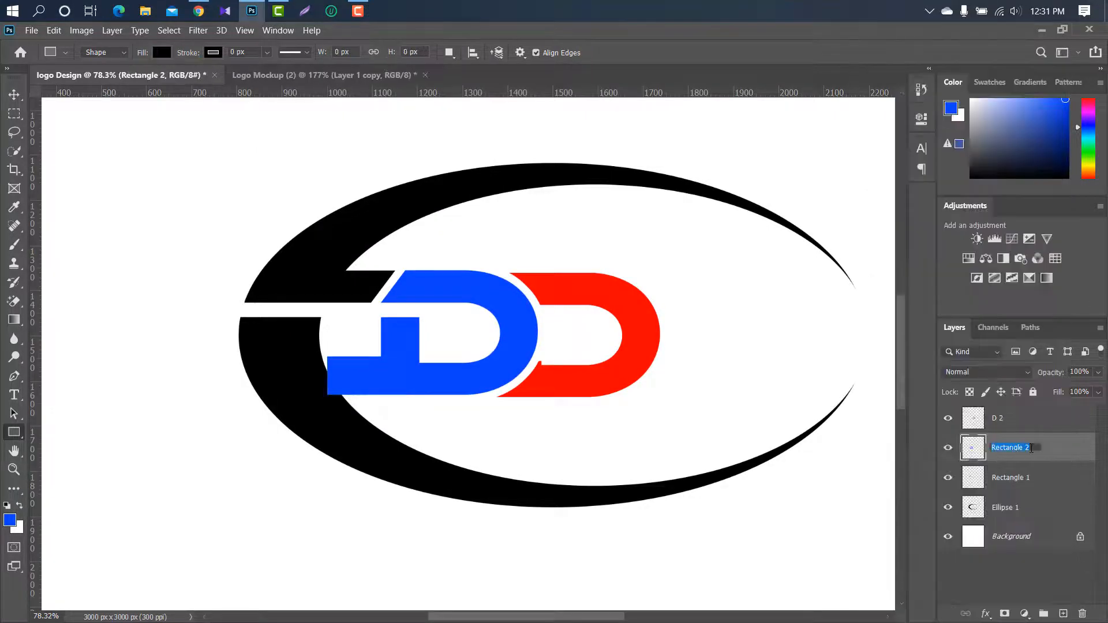
type("D")
key("Return")
left_click(13, 94)
scroll(248, 282, "up", 3)
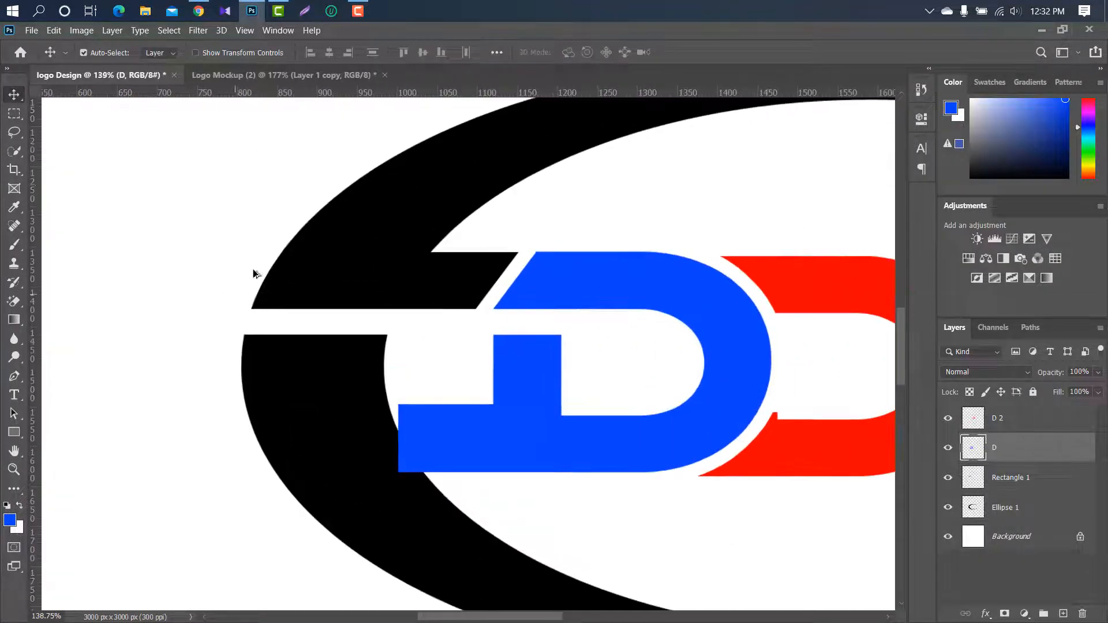
Along a new horizontal guide, draw a black pen shape about 355 by 215 px joining crescent and blue D's stem, and load it as a selection.
left_click_drag(431, 95, 429, 335)
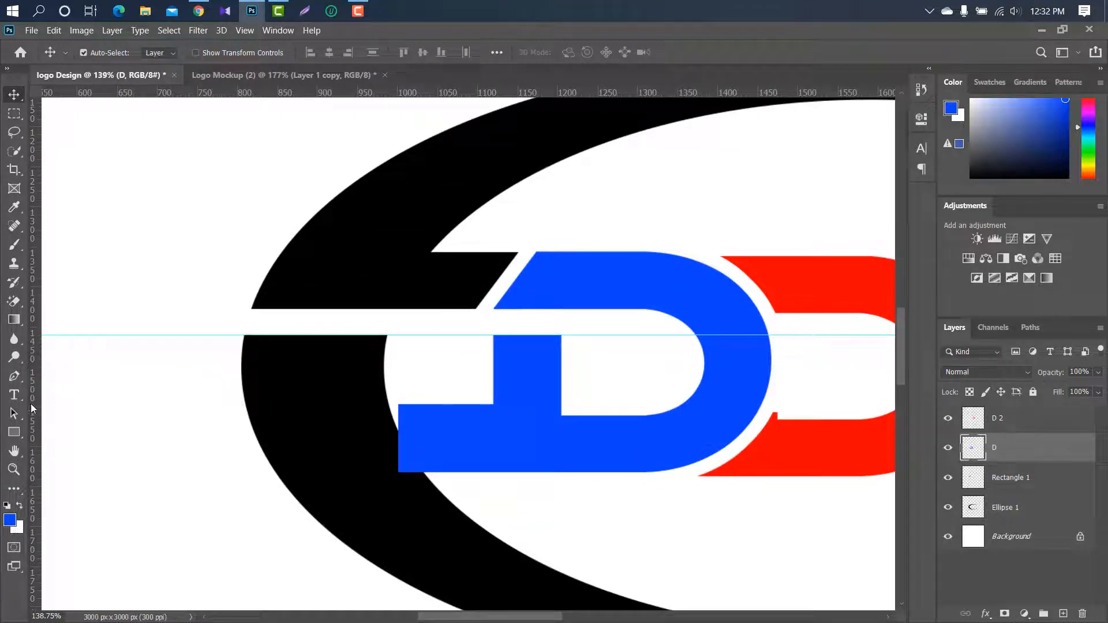
key("p")
scroll(341, 376, "up", 5)
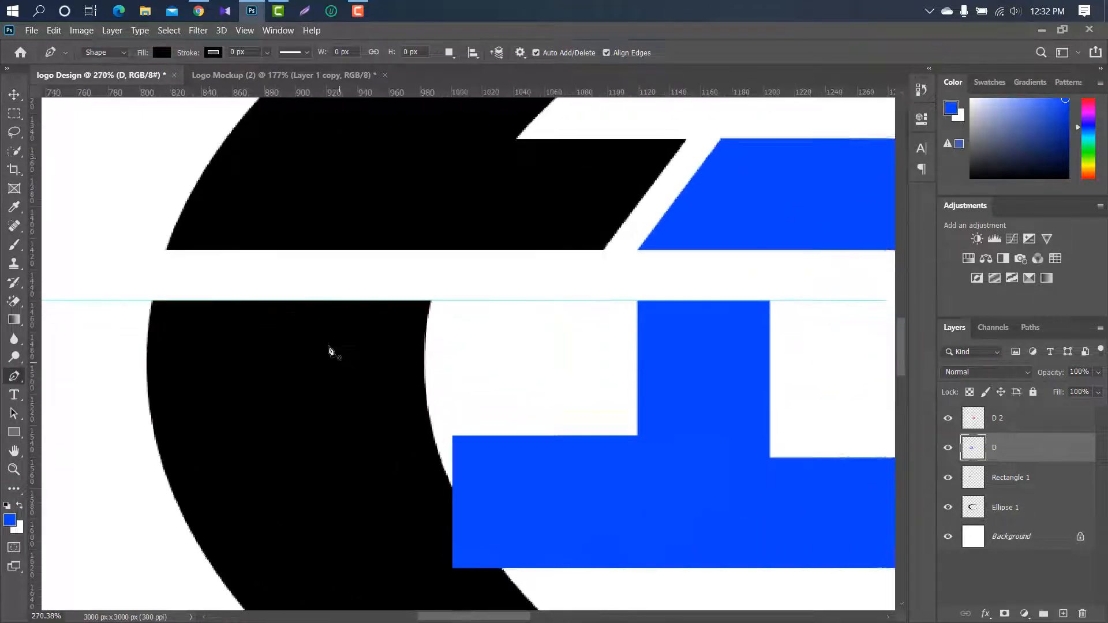
left_click(161, 271)
scroll(170, 292, "down", 4)
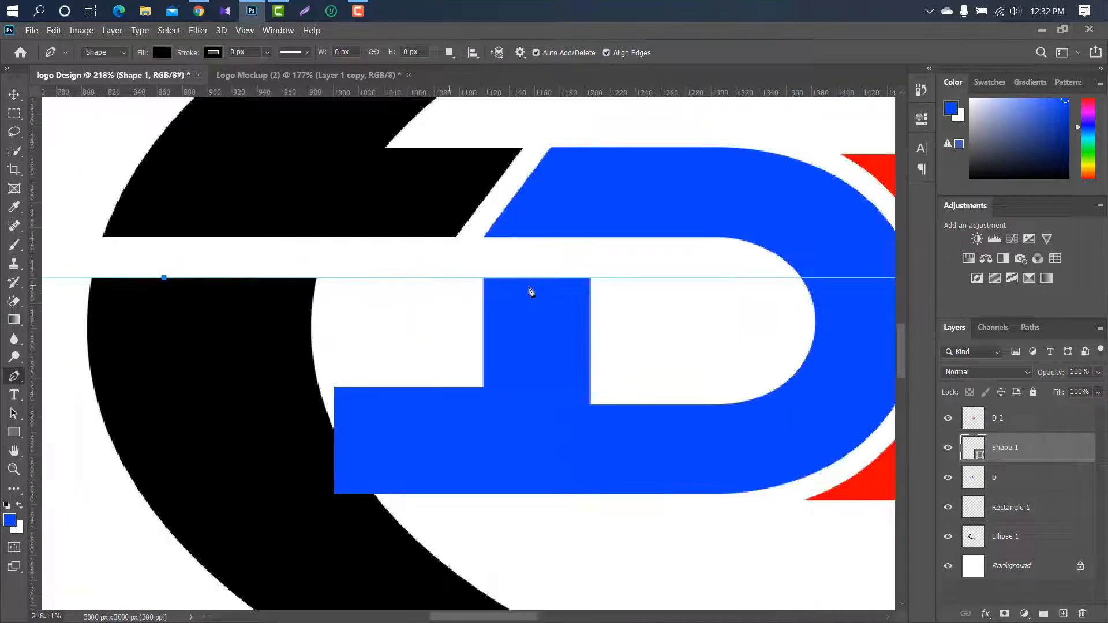
scroll(577, 293, "up", 5)
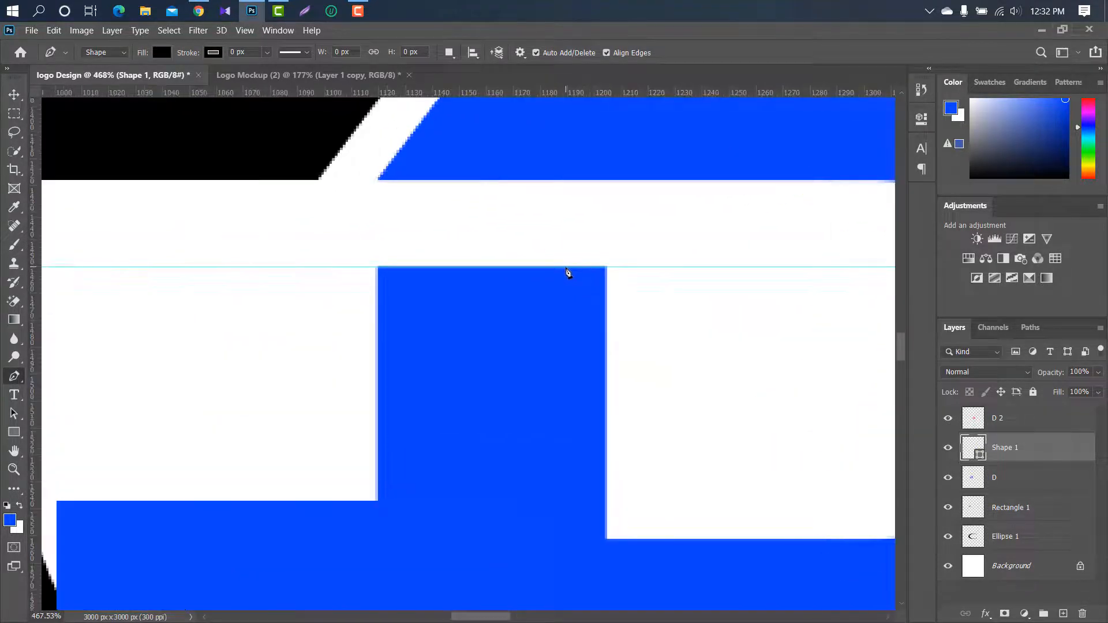
left_click(568, 272)
scroll(568, 272, "down", 4)
left_click(320, 495)
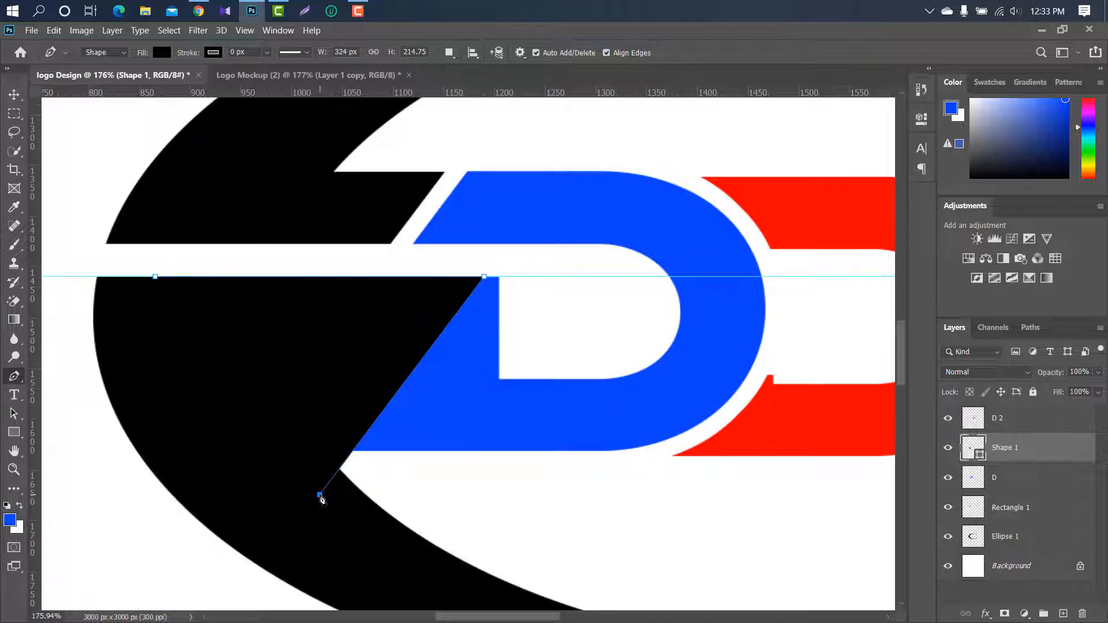
key("ctrl+z")
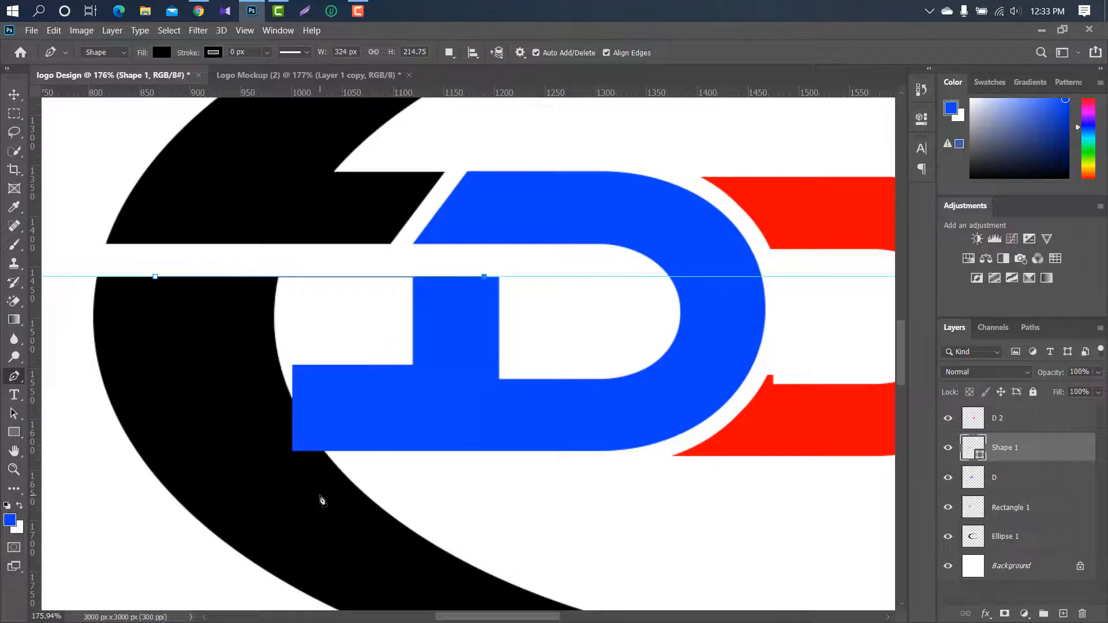
left_click(320, 495)
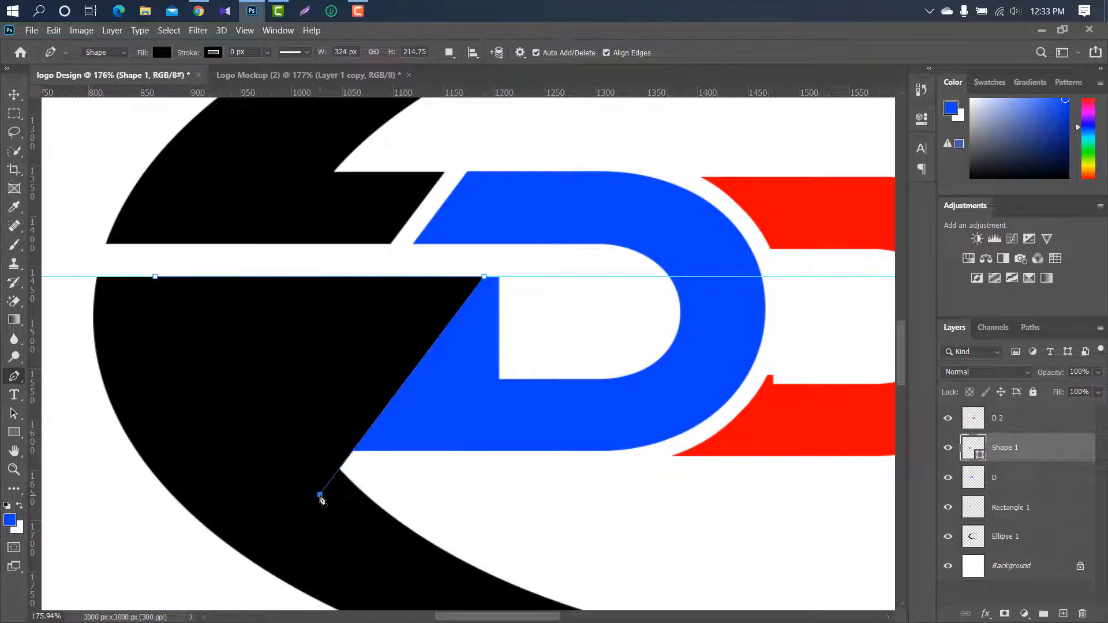
left_click(124, 334)
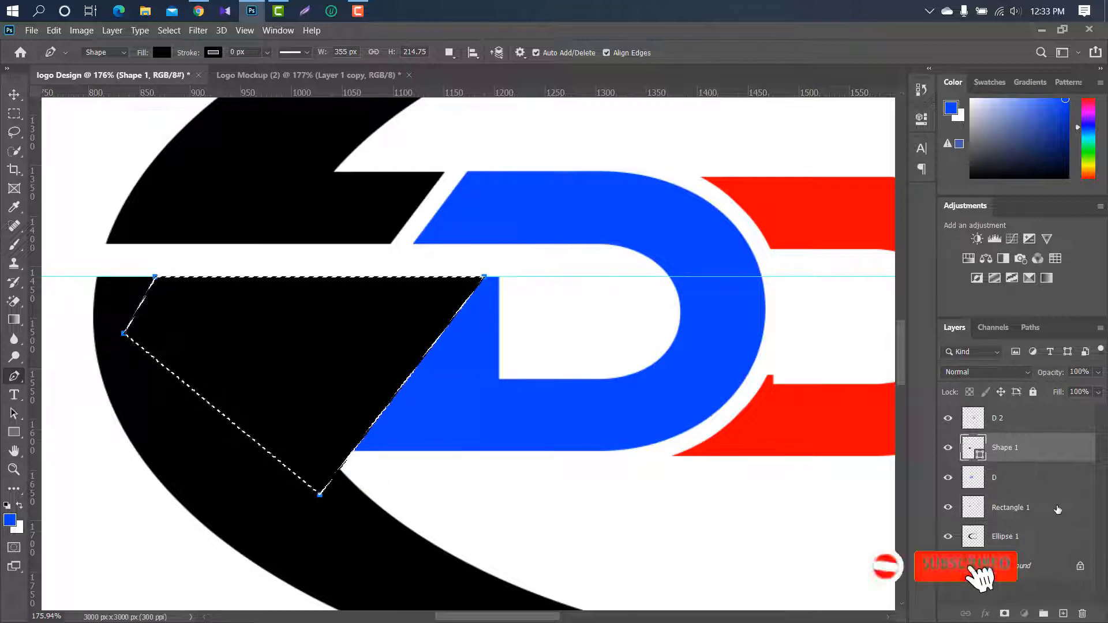
Merge the Shape 1, Rectangle 1 and Ellipse 1 layers into one black crescent layer.
right_click(1058, 510)
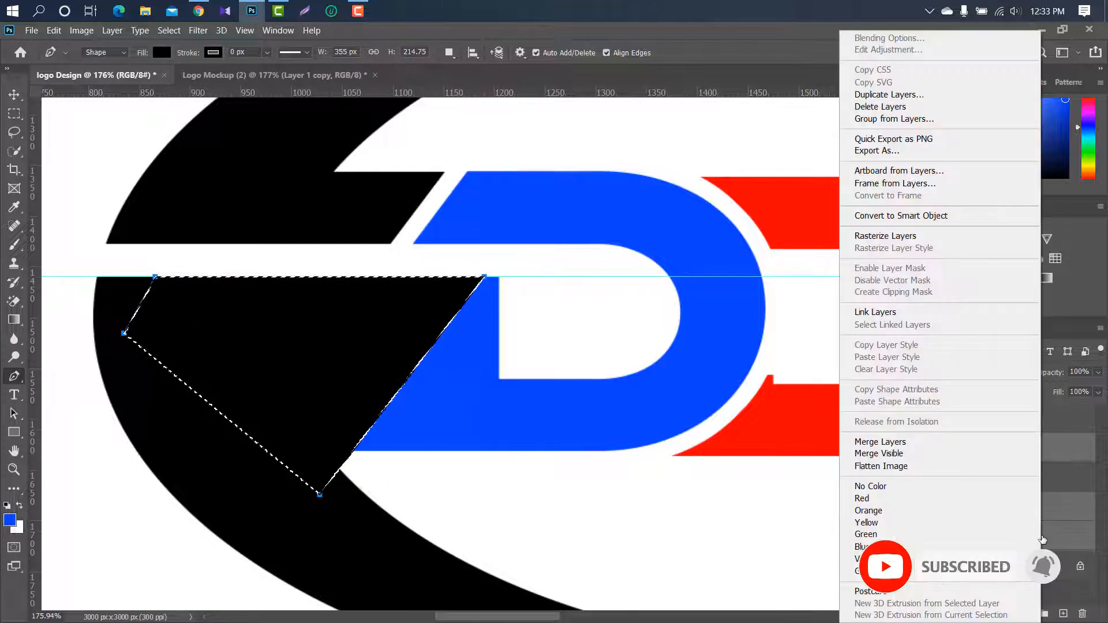
left_click(909, 442)
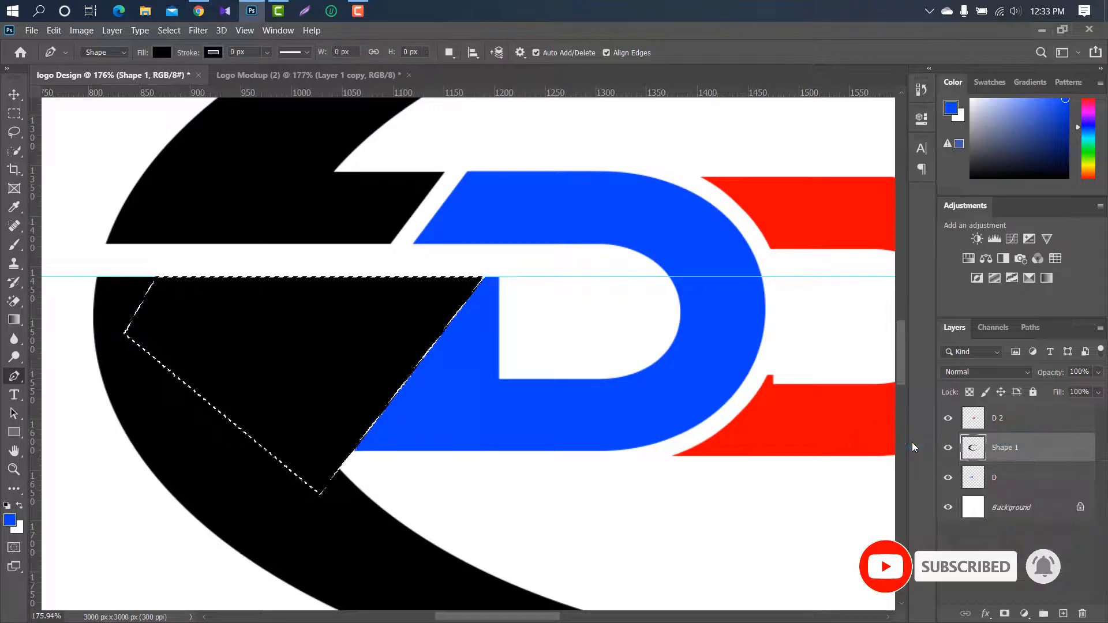
Delete the selected pen-shape area from the blue D layer, deselect, and remove the horizontal guide.
left_click(14, 94)
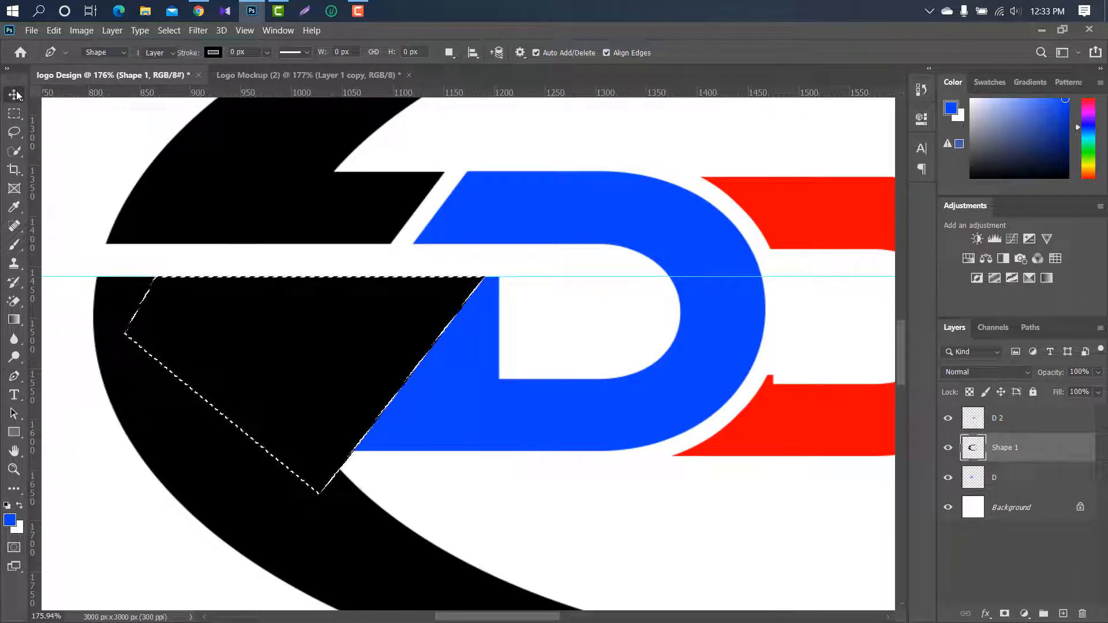
left_click(1025, 475)
key("Delete")
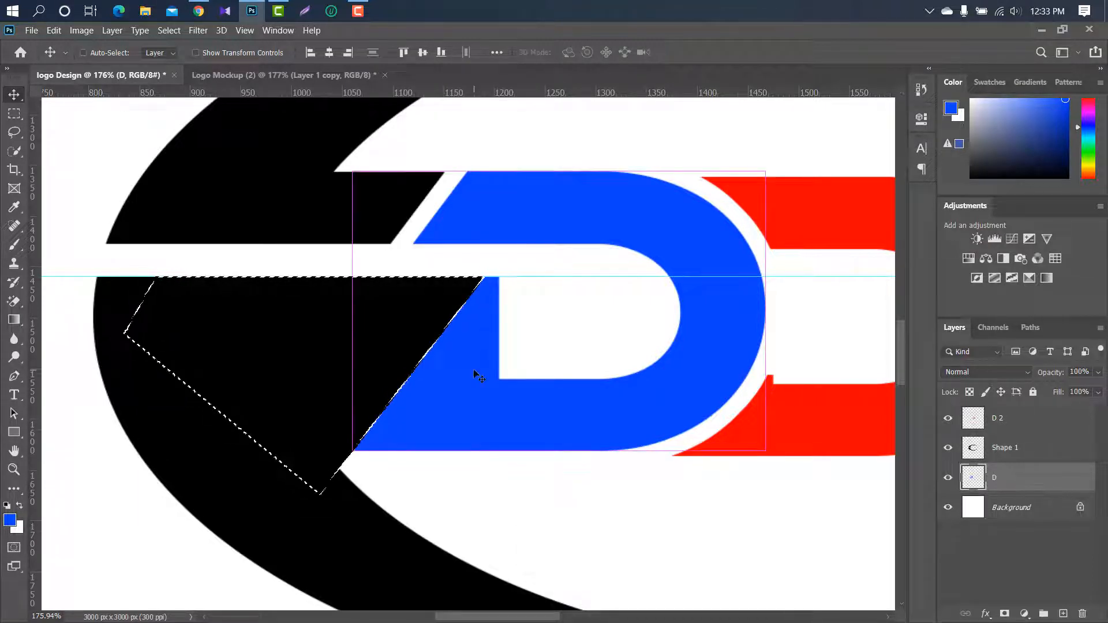
key("ctrl+d")
left_click_drag(539, 277, 547, 92)
Draw a closed pen shape about 227 by 194 px over the diagonal border between the black crescent and the blue D.
scroll(382, 380, "up", 2)
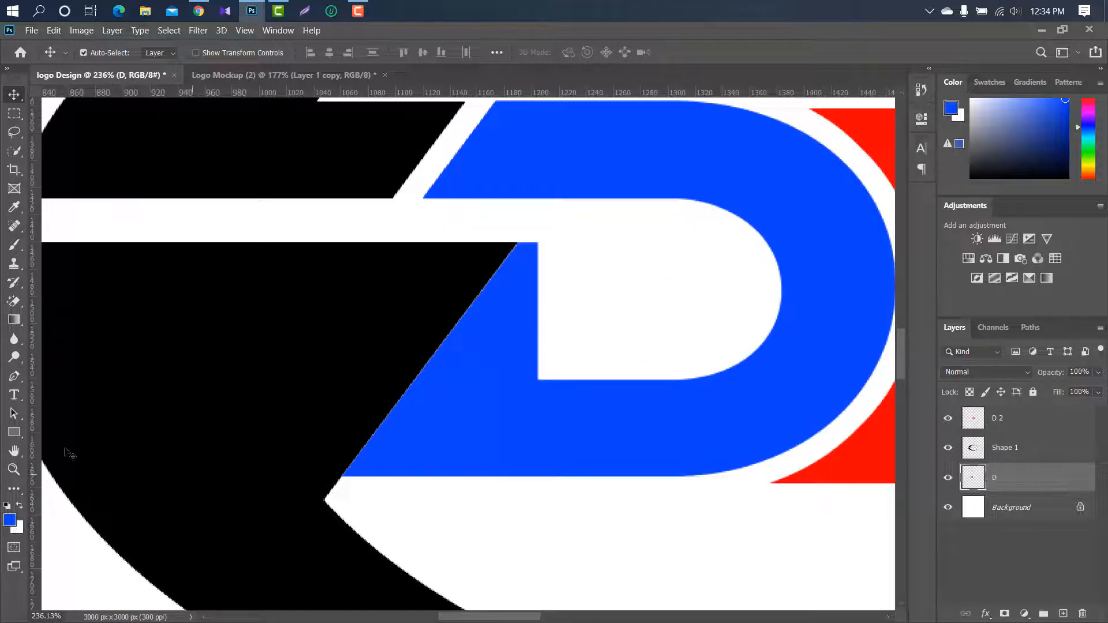
left_click(14, 377)
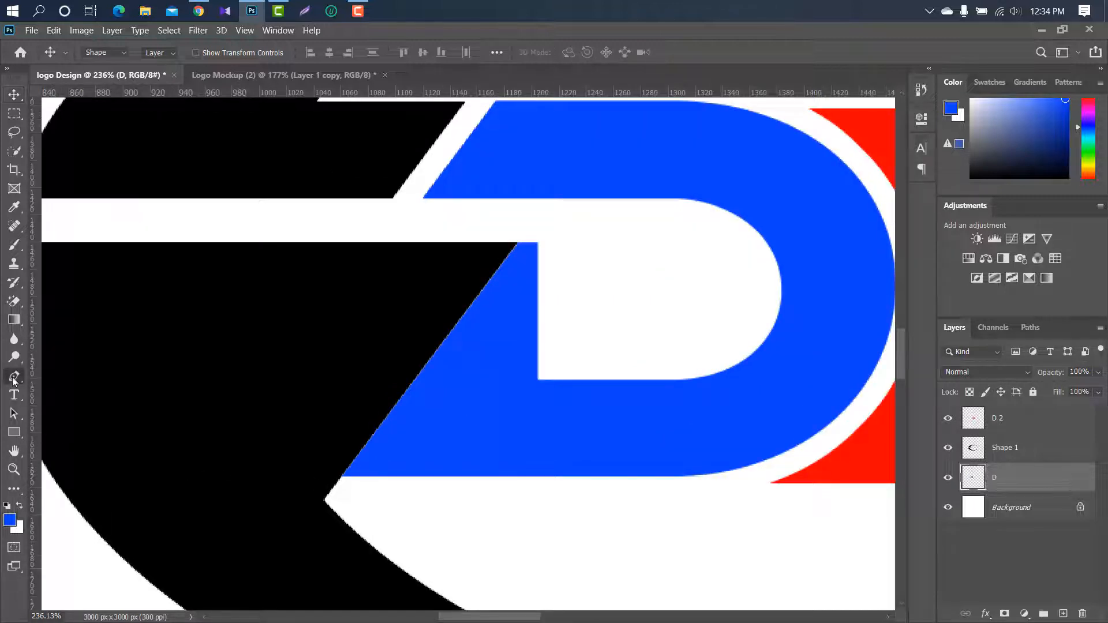
scroll(265, 563, "up", 1)
scroll(267, 563, "up", 8)
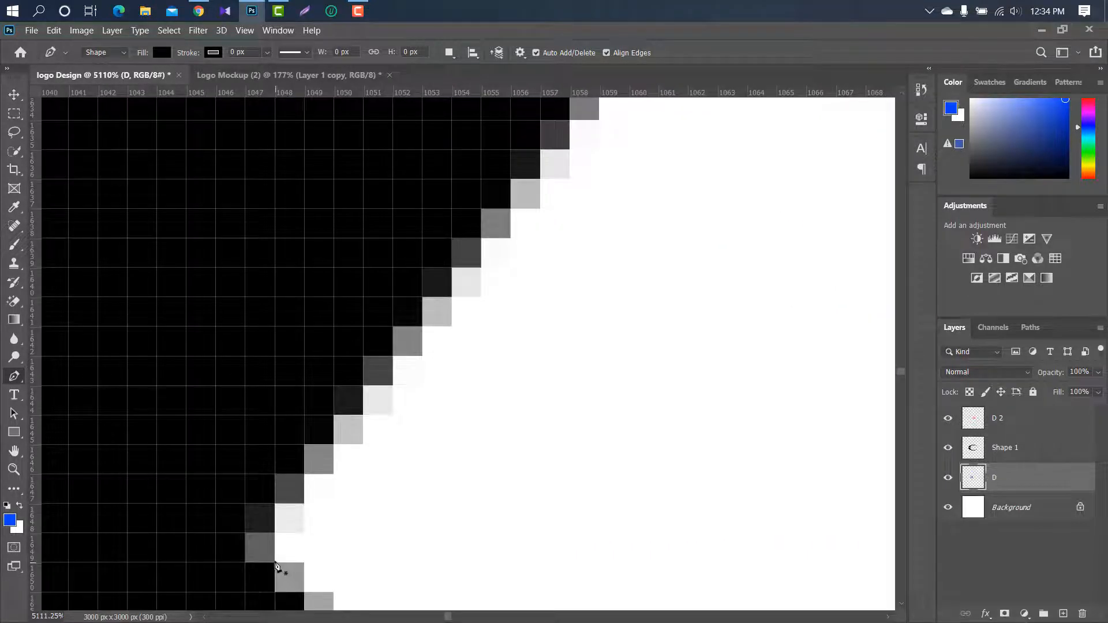
left_click(276, 567)
scroll(276, 567, "down", 8)
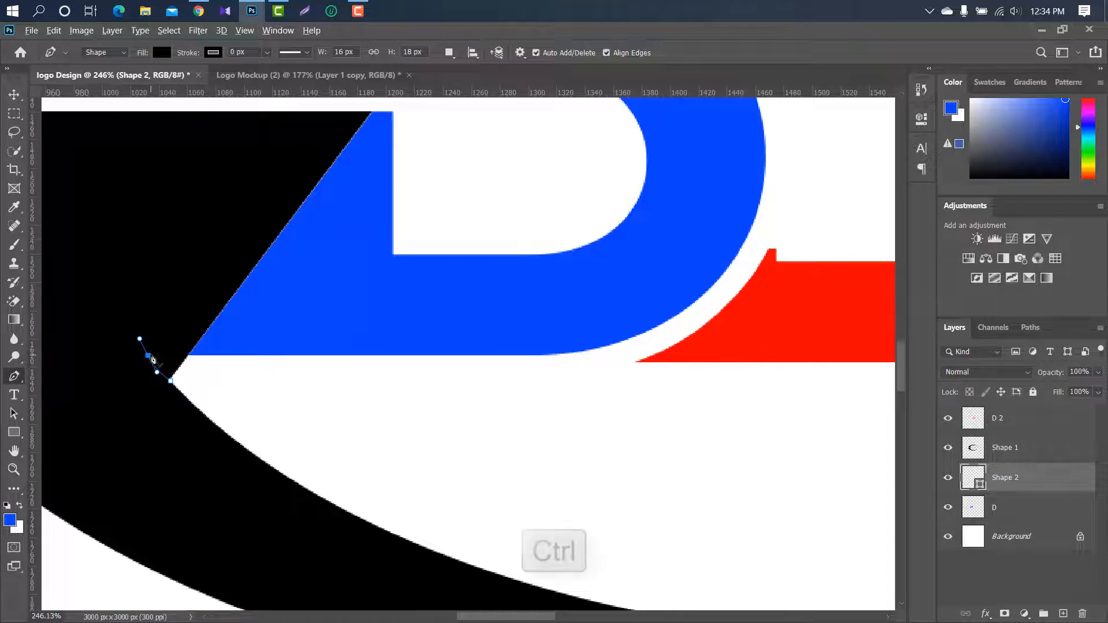
left_click(148, 356, "alt")
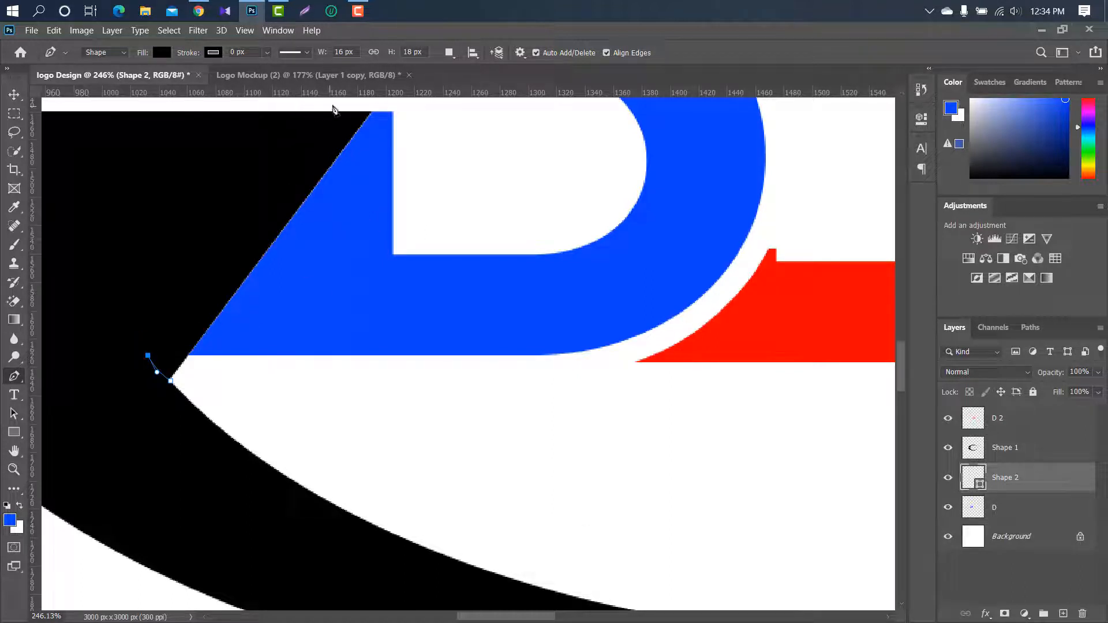
left_click(337, 106)
scroll(297, 108, "down", 3)
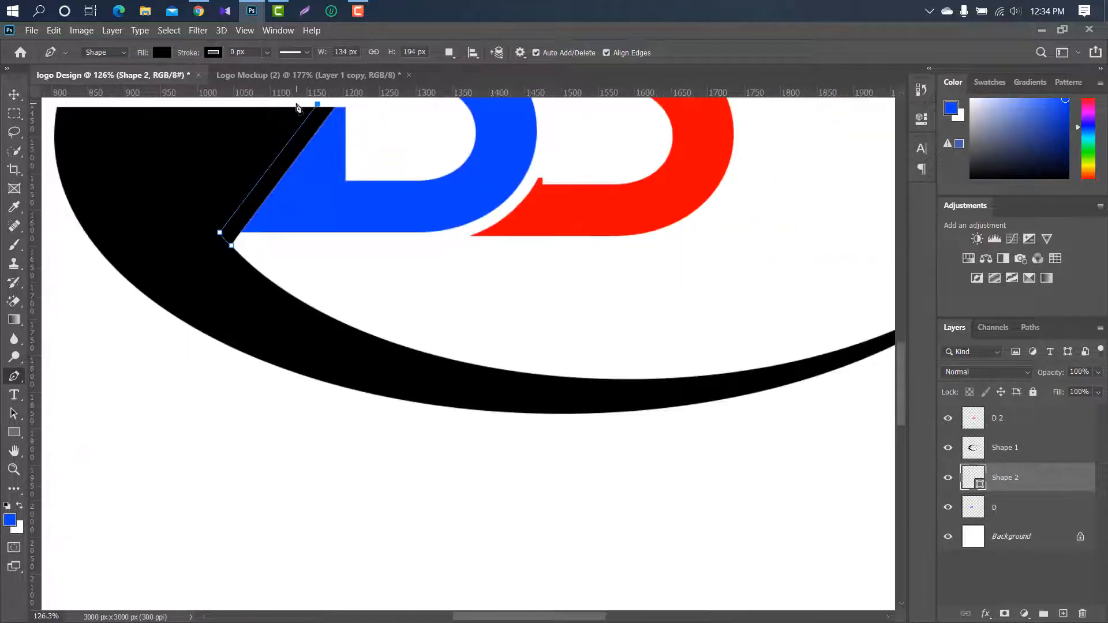
left_click(385, 107)
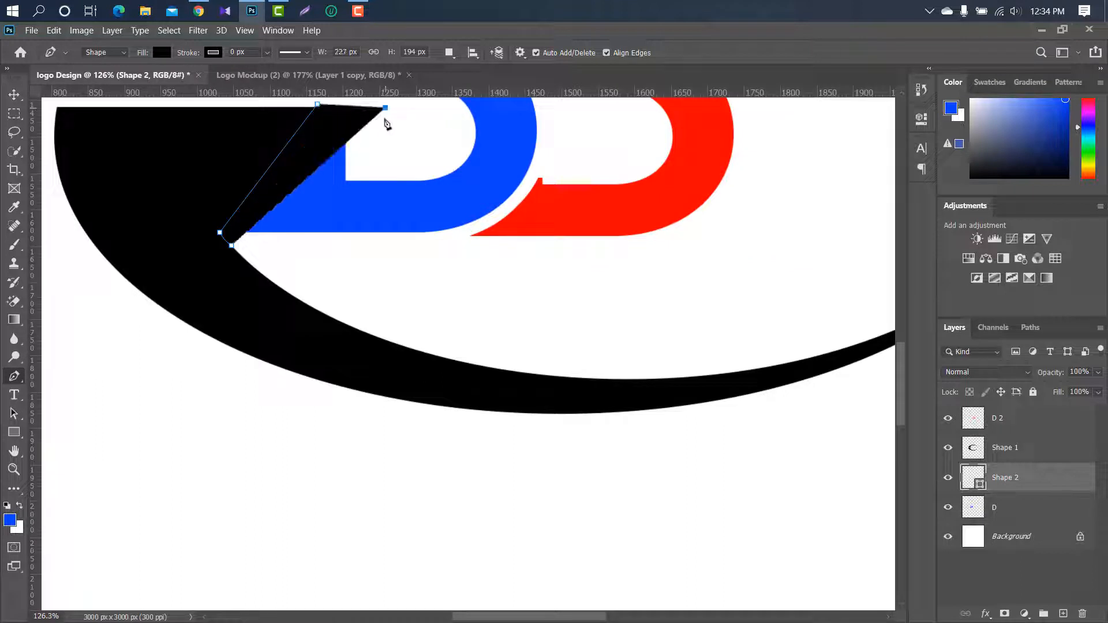
left_click(315, 235)
left_click(232, 246)
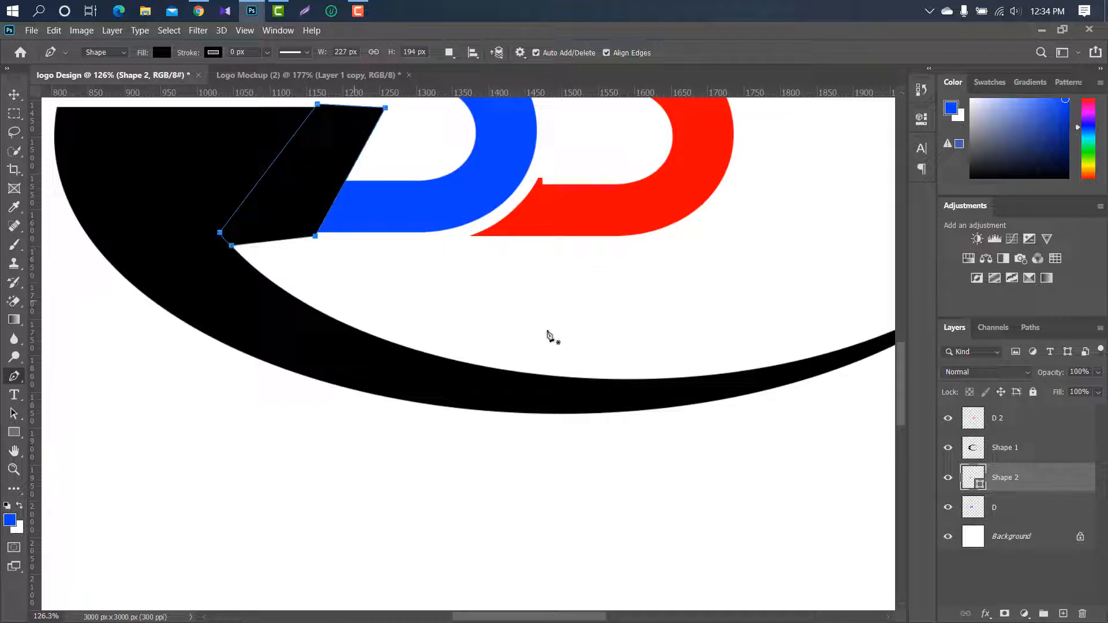
Cut the new pen shape's outline out of the black Shape 1 layer, delete the Shape 2 layer, and deselect.
left_click(979, 485, "ctrl")
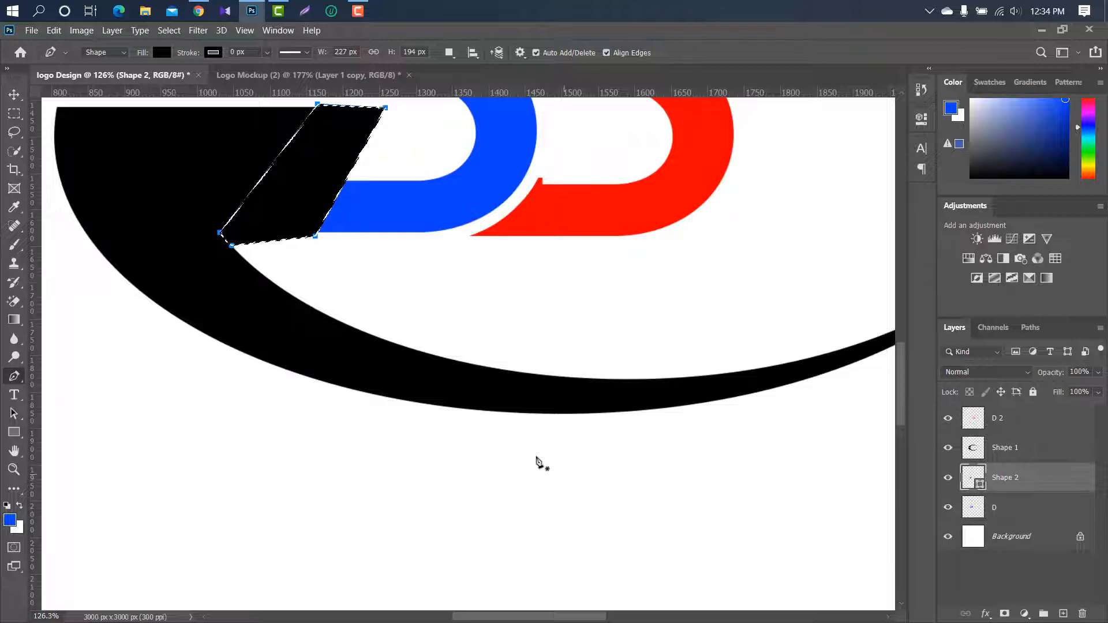
left_click(13, 99)
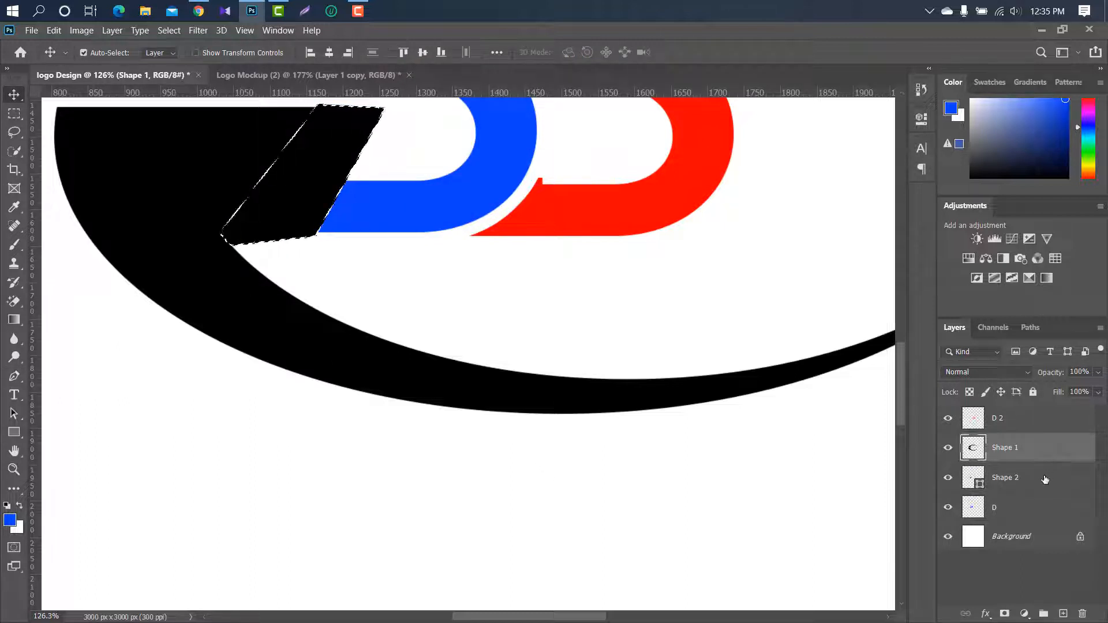
left_click_drag(1047, 478, 1082, 613)
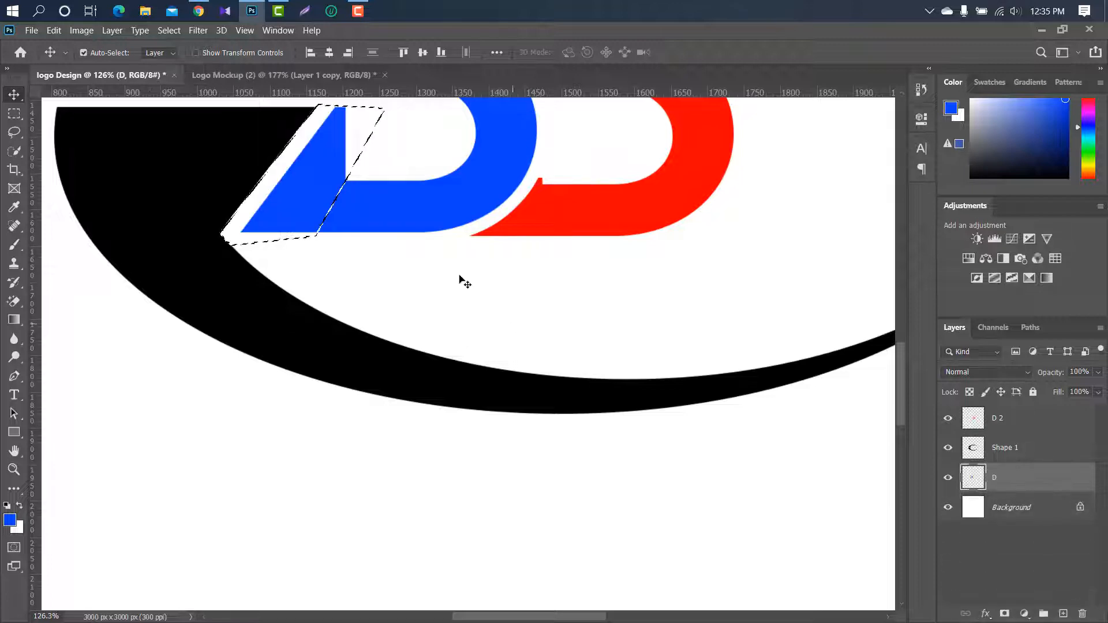
key("ctrl+d")
Add a blue letter T as text and move it inside the ellipse, beside the red D and aligned with it.
scroll(181, 176, "down", 4)
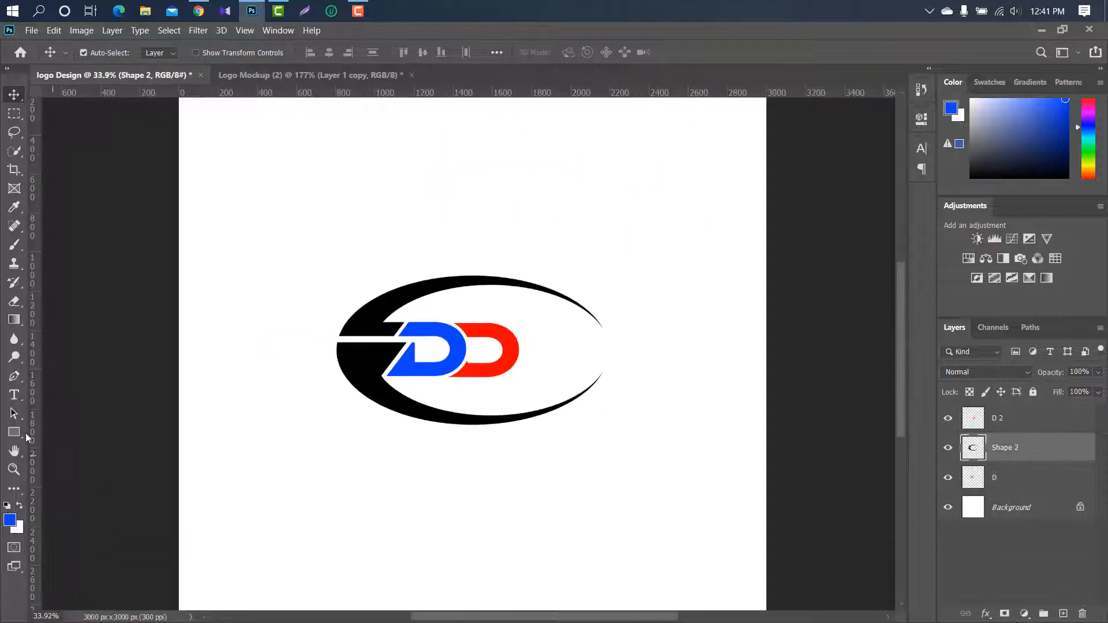
key("t")
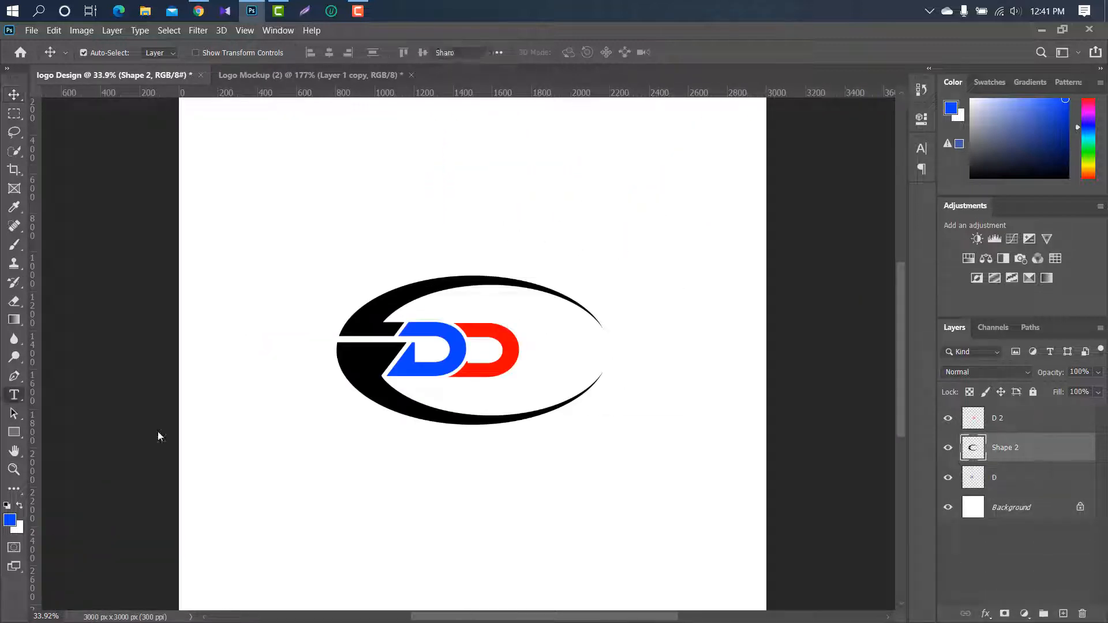
left_click(418, 460)
type("T")
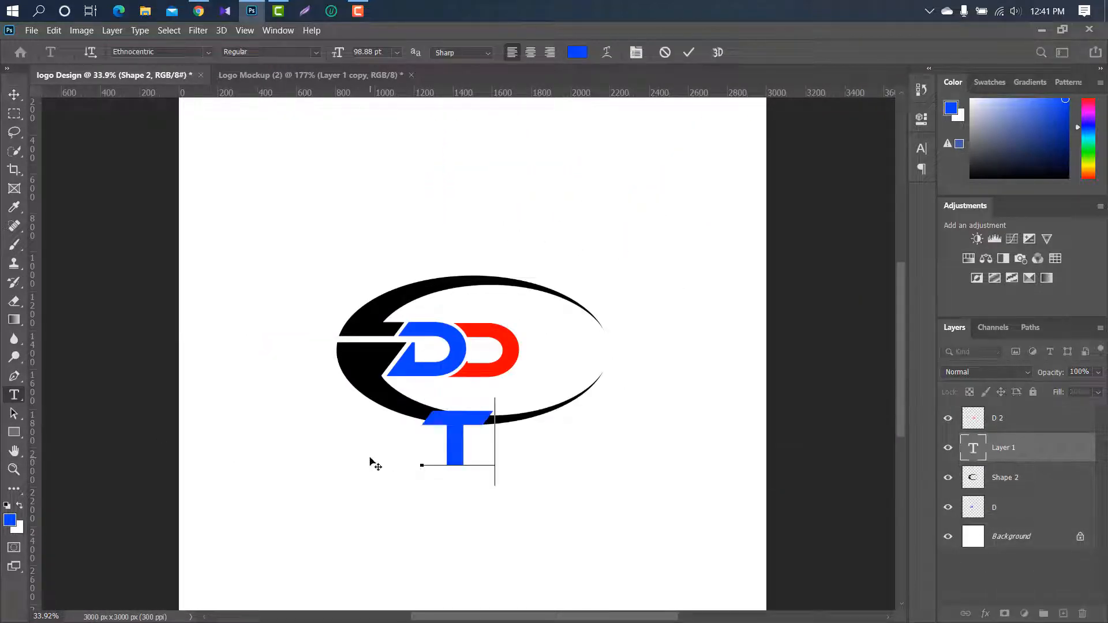
left_click(687, 53)
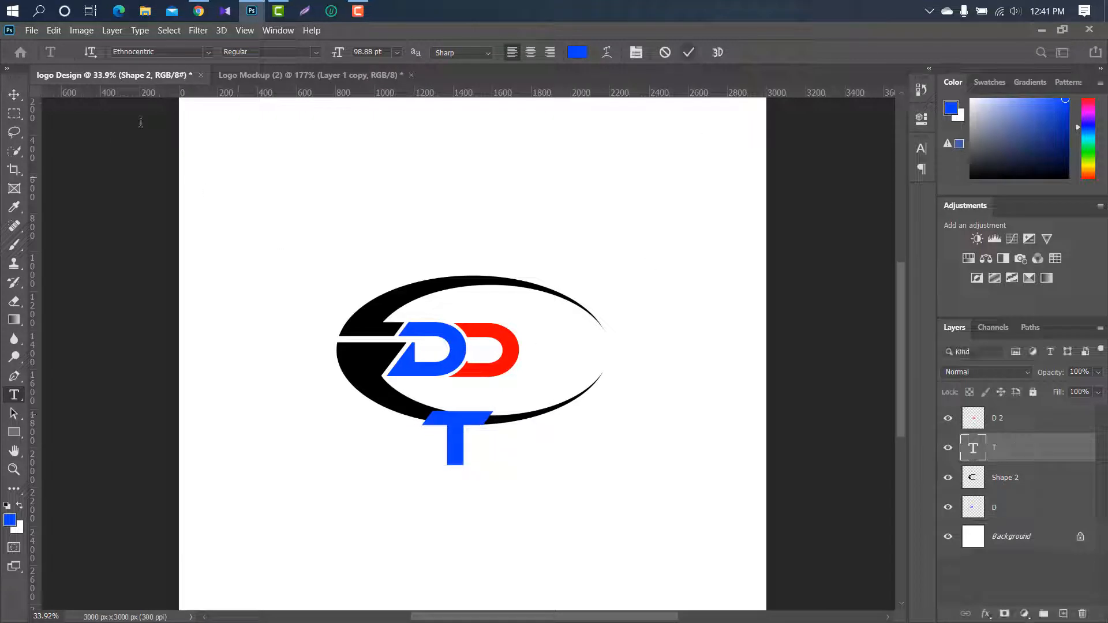
left_click(14, 94)
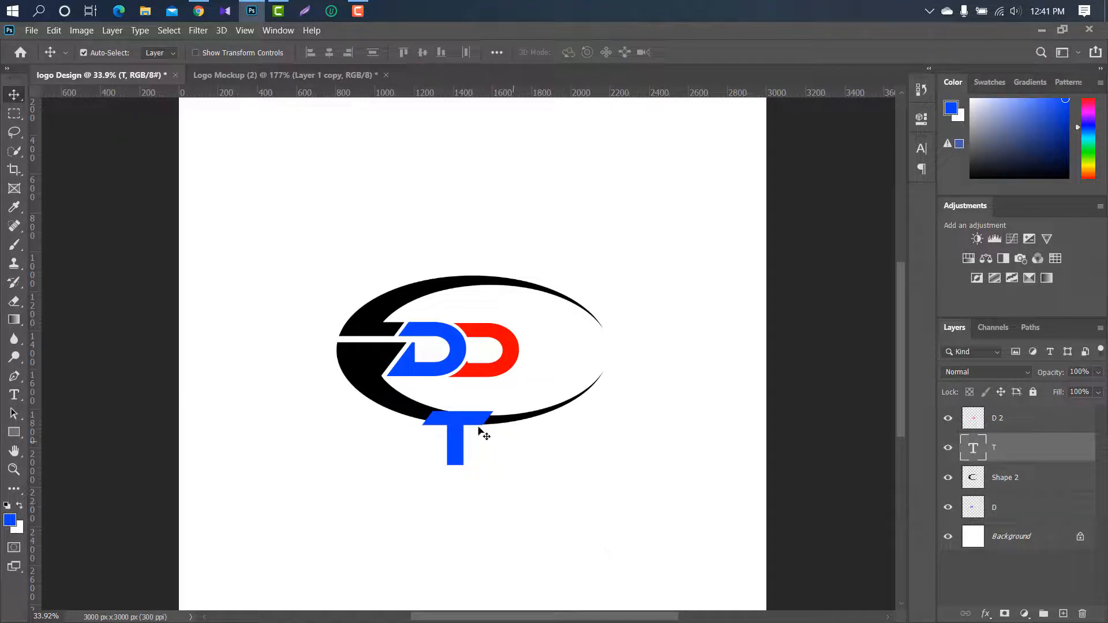
left_click_drag(453, 430, 546, 341)
Draw a 154 by 71 px rectangle extending the T's top bar left behind the red D, and fill it blue.
scroll(548, 321, "up", 5)
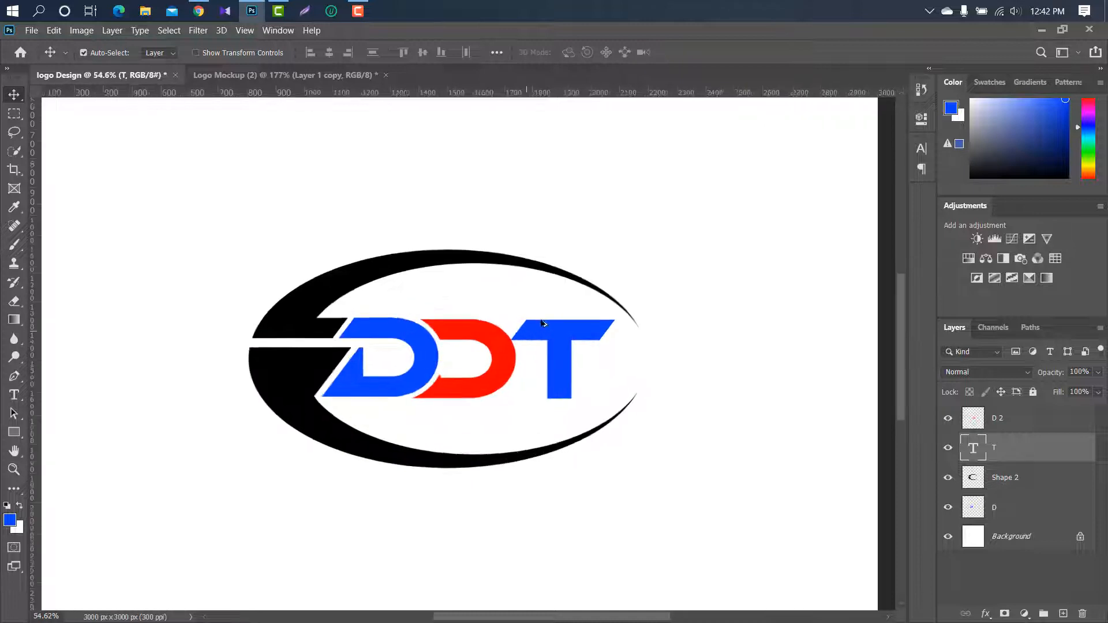
scroll(553, 314, "up", 2)
left_click(14, 431)
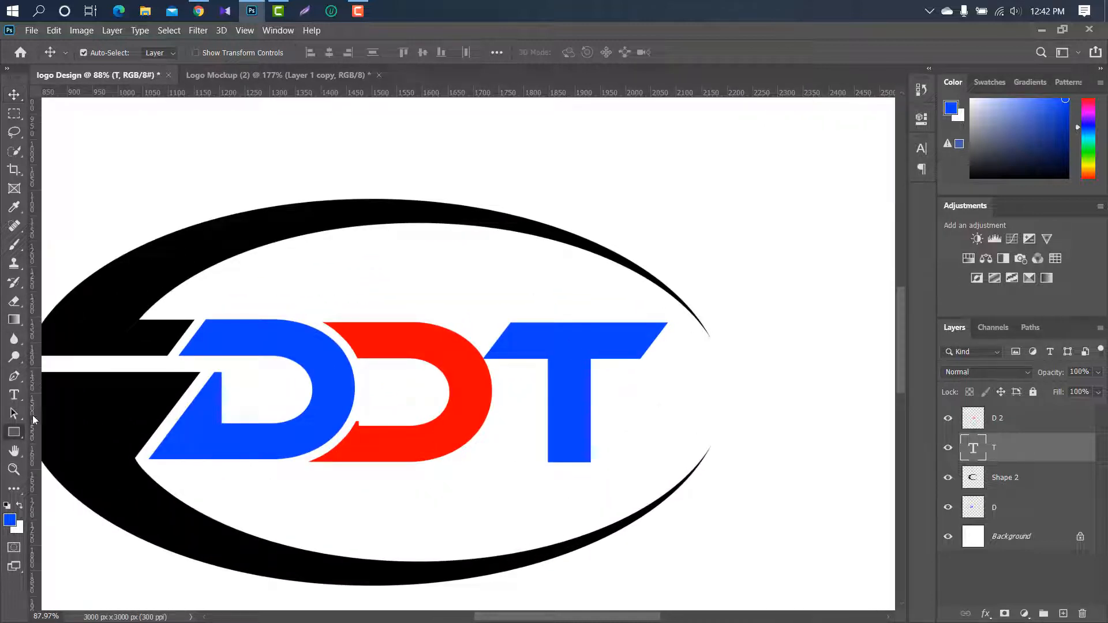
scroll(519, 326, "up", 6)
left_click_drag(499, 312, 182, 458)
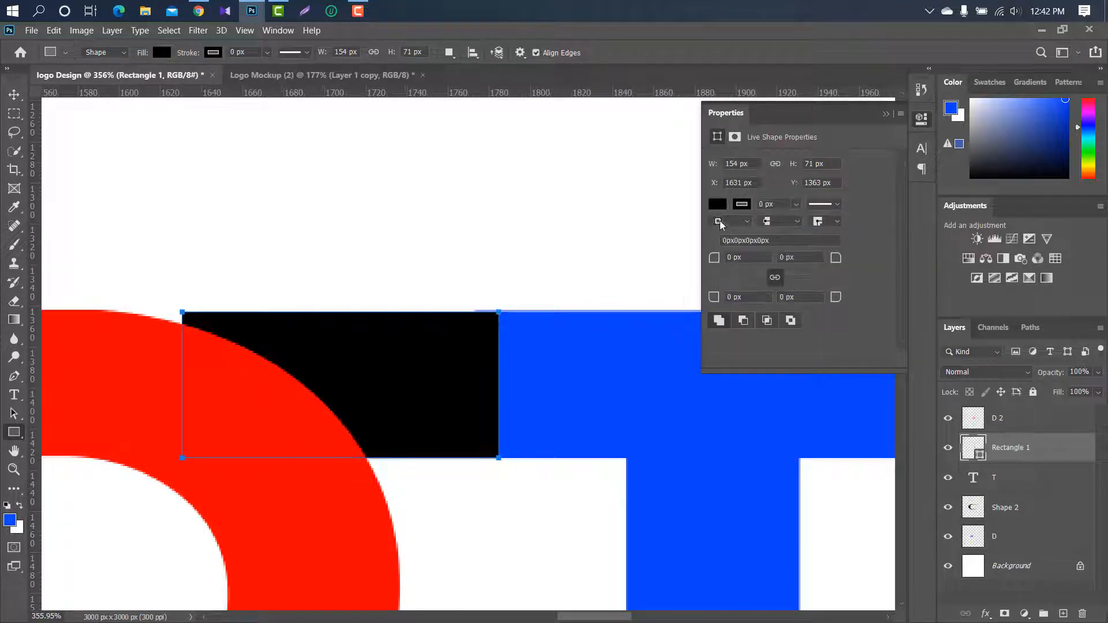
left_click(718, 204)
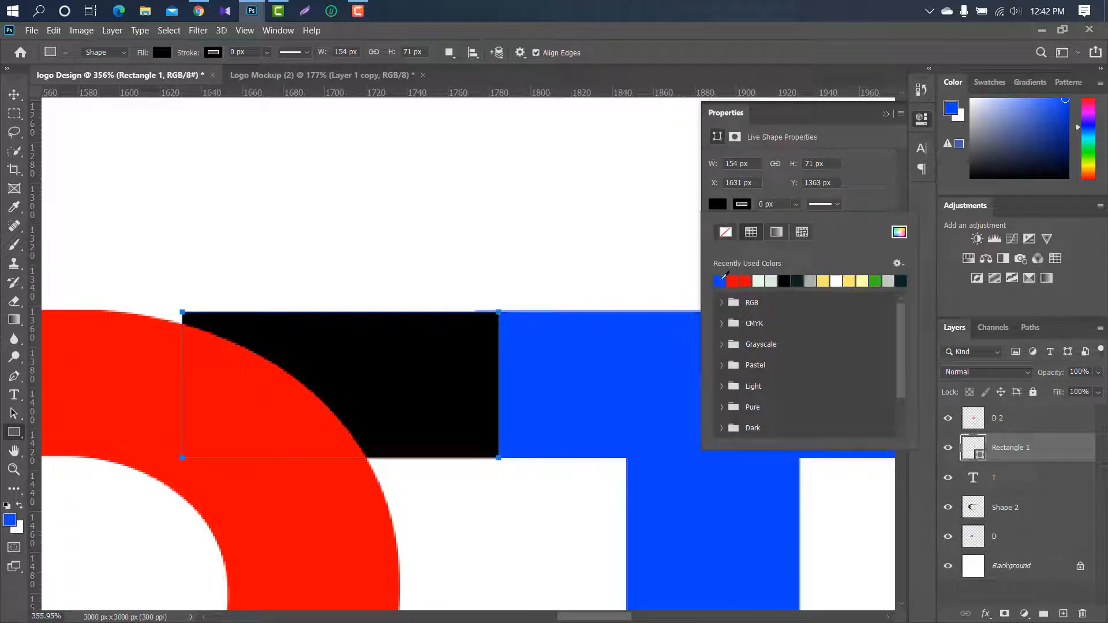
left_click(720, 281)
left_click(884, 113)
left_click(886, 114)
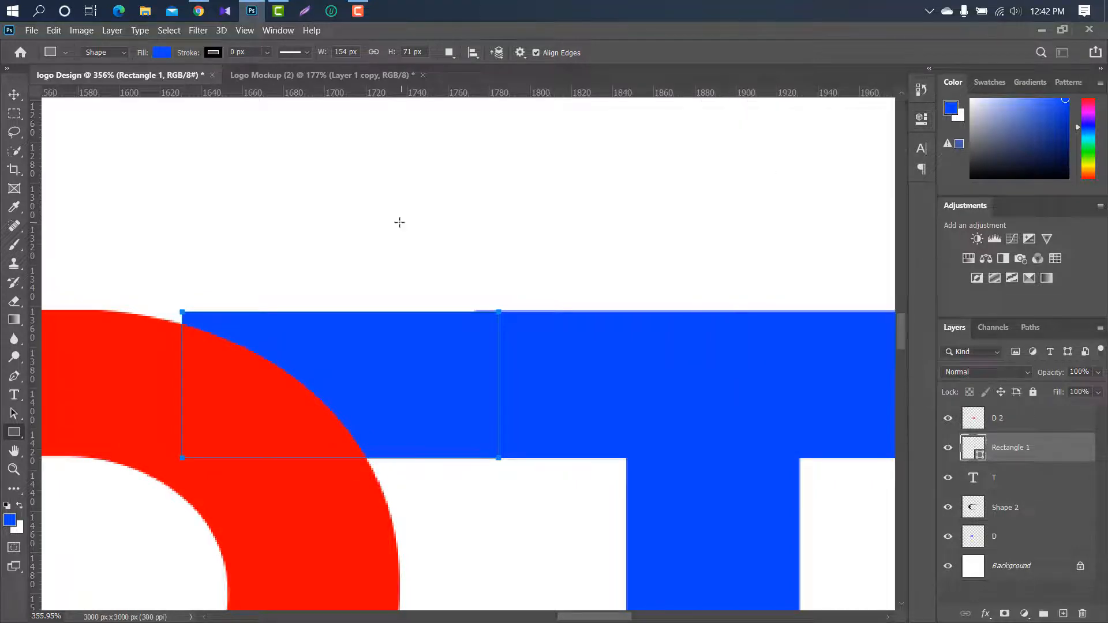
Rasterize the T text layer, merge it with Rectangle 1, and rename the merged layer T.
scroll(396, 220, "down", 5)
scroll(396, 220, "down", 3)
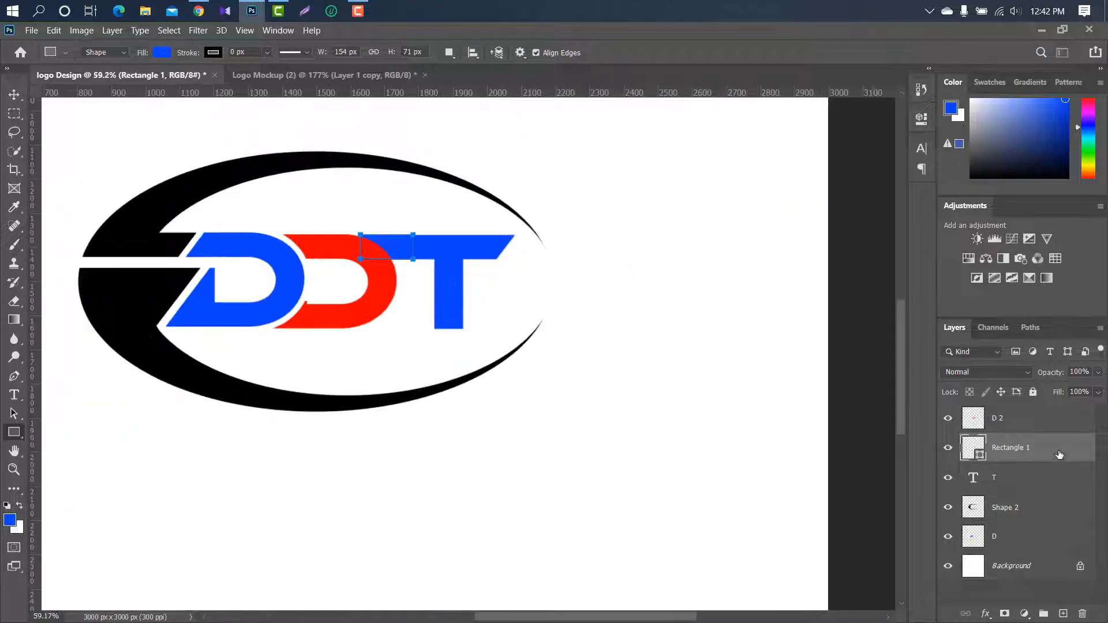
left_click(1048, 485)
right_click(1049, 485)
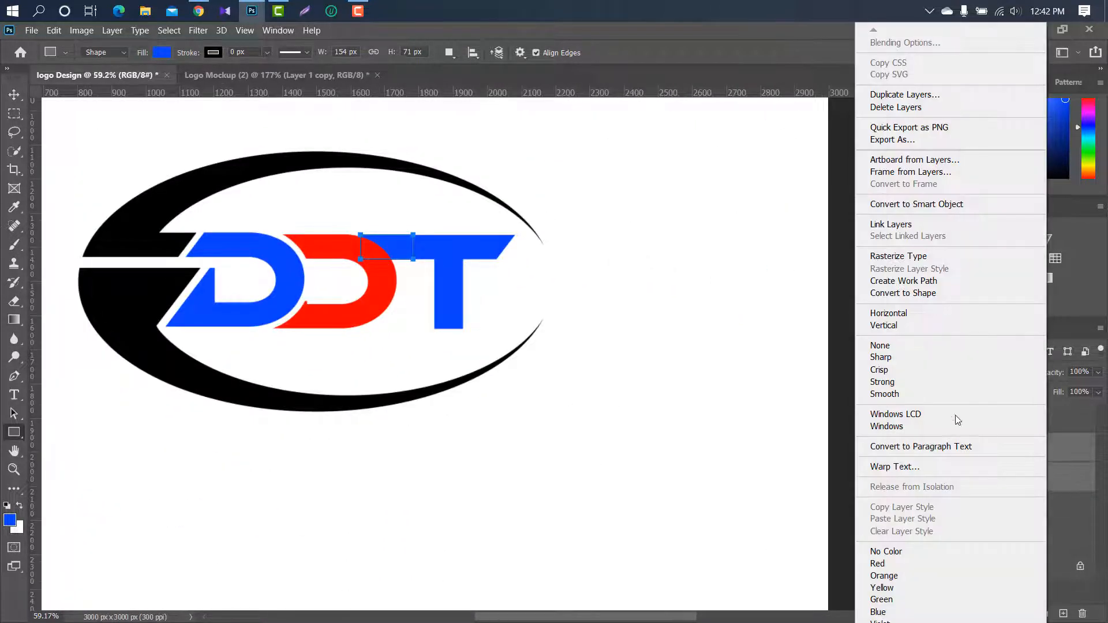
left_click(925, 257)
right_click(1030, 459)
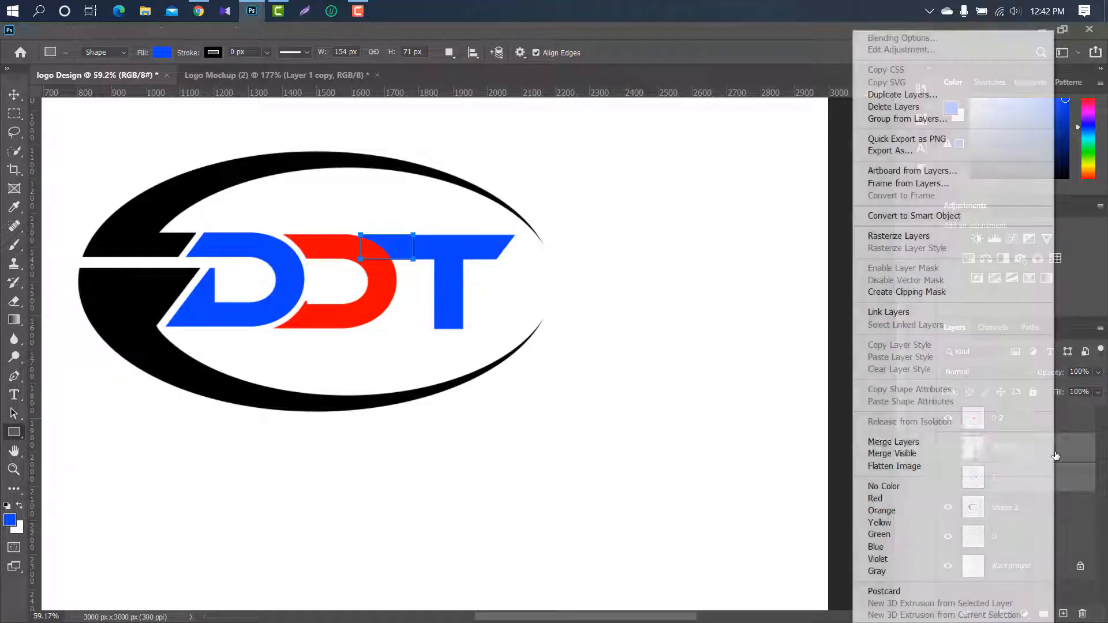
left_click(906, 435)
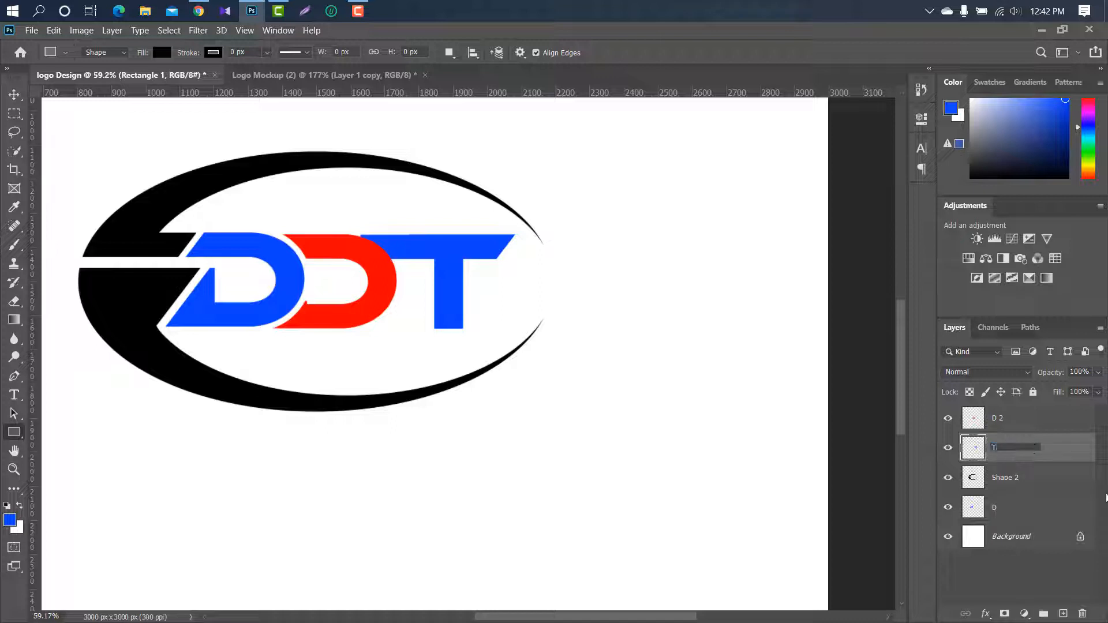
key("Return")
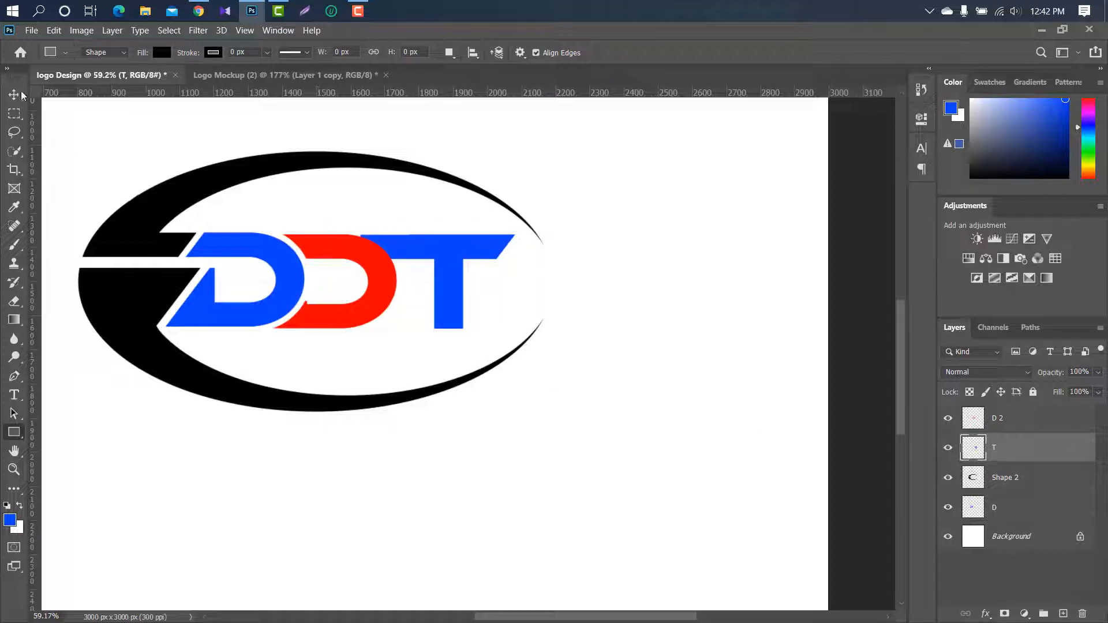
Load the red D 2 layer's outline as a selection, expand it, cut it out of the T layer, and deselect.
left_click(21, 94)
left_click(347, 247)
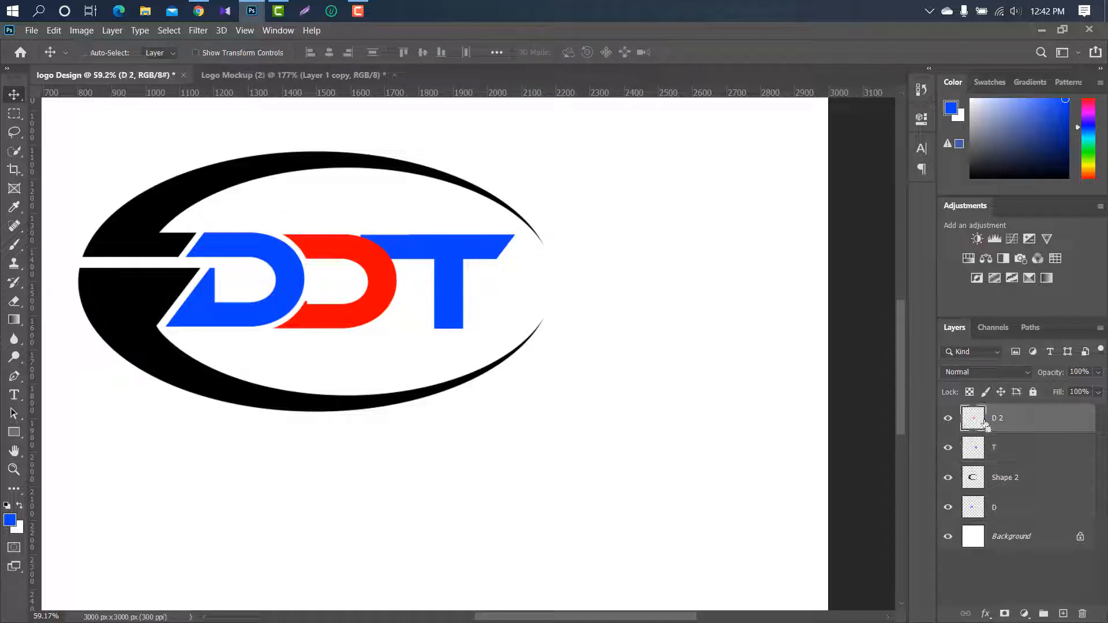
left_click(973, 419, "ctrl")
left_click(169, 30)
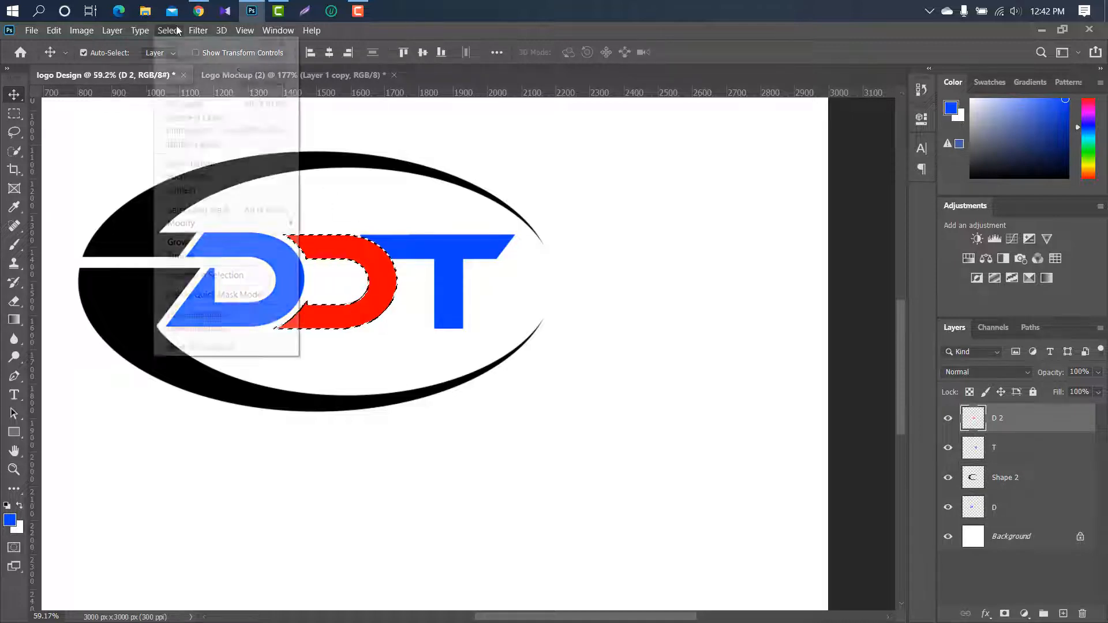
mouse_move(191, 225)
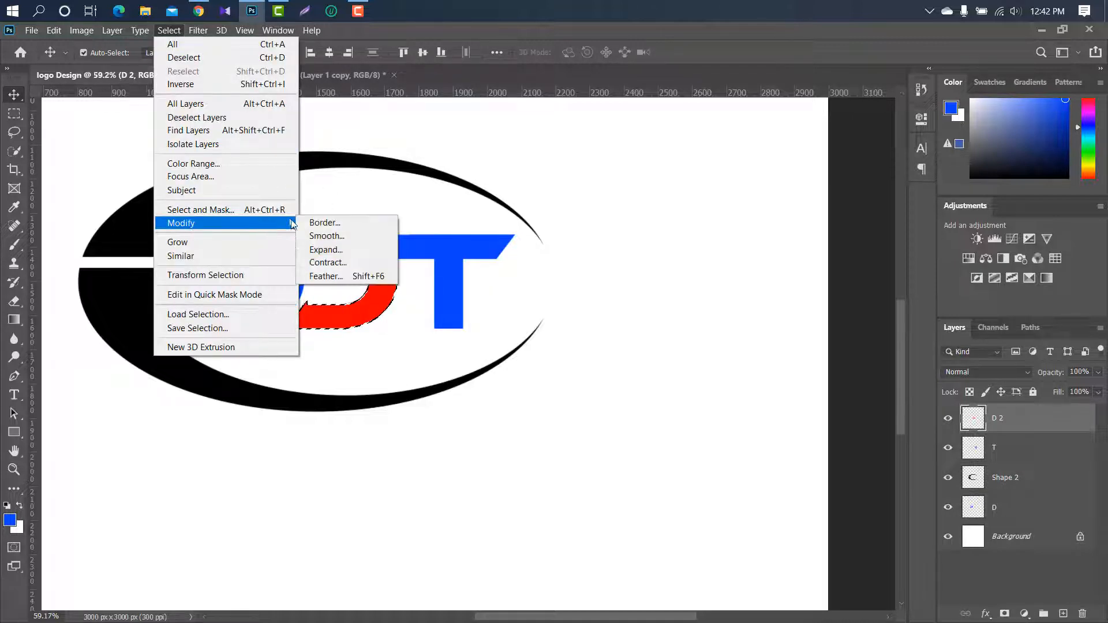
left_click(335, 250)
left_click(623, 210)
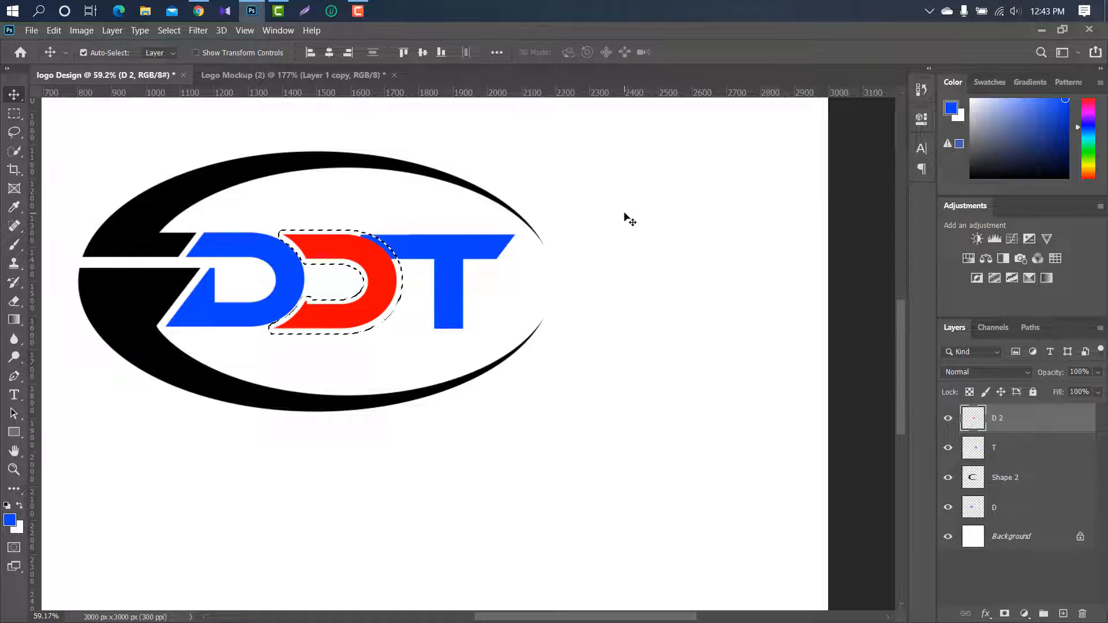
left_click(1044, 449)
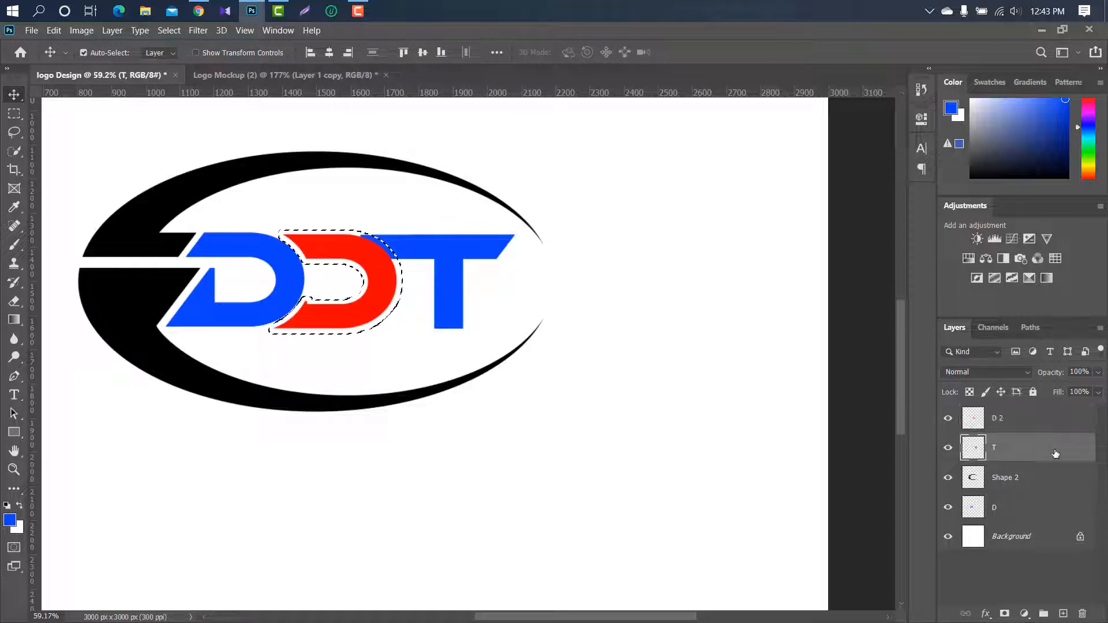
key("ctrl+d")
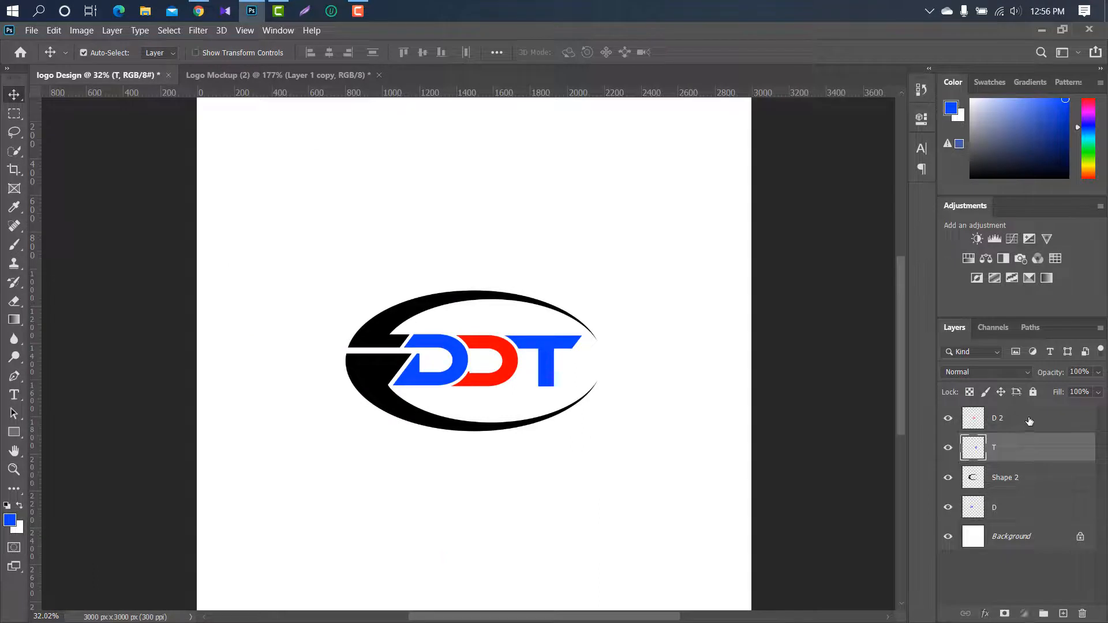
Add the blue text line DURICITY above the D 2 layer, starting at the ellipse's lower left.
left_click(1029, 422)
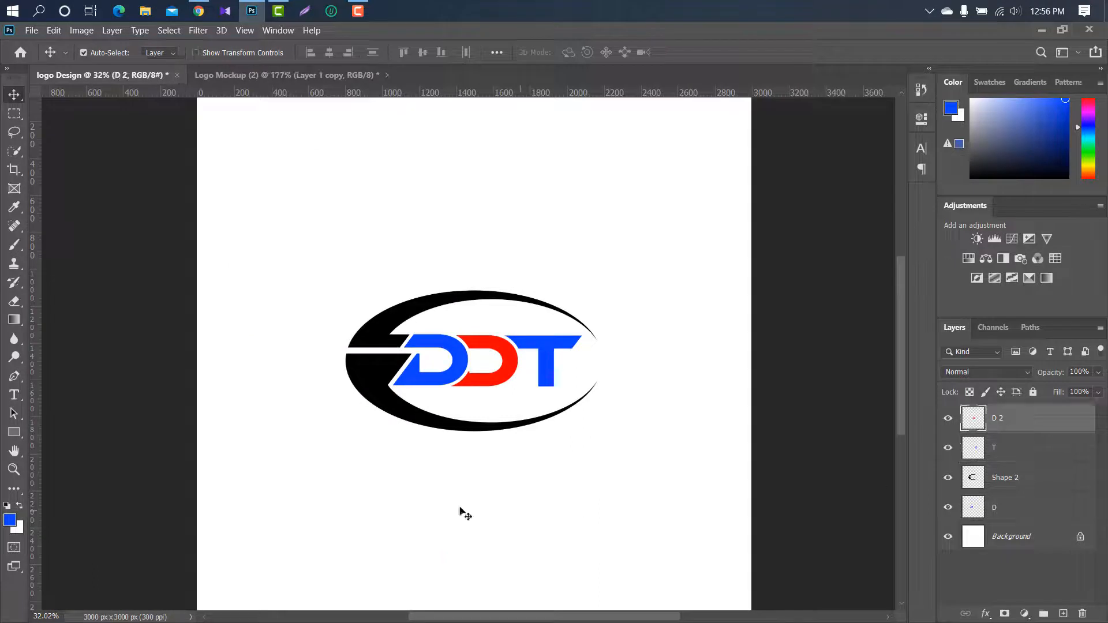
left_click(15, 401)
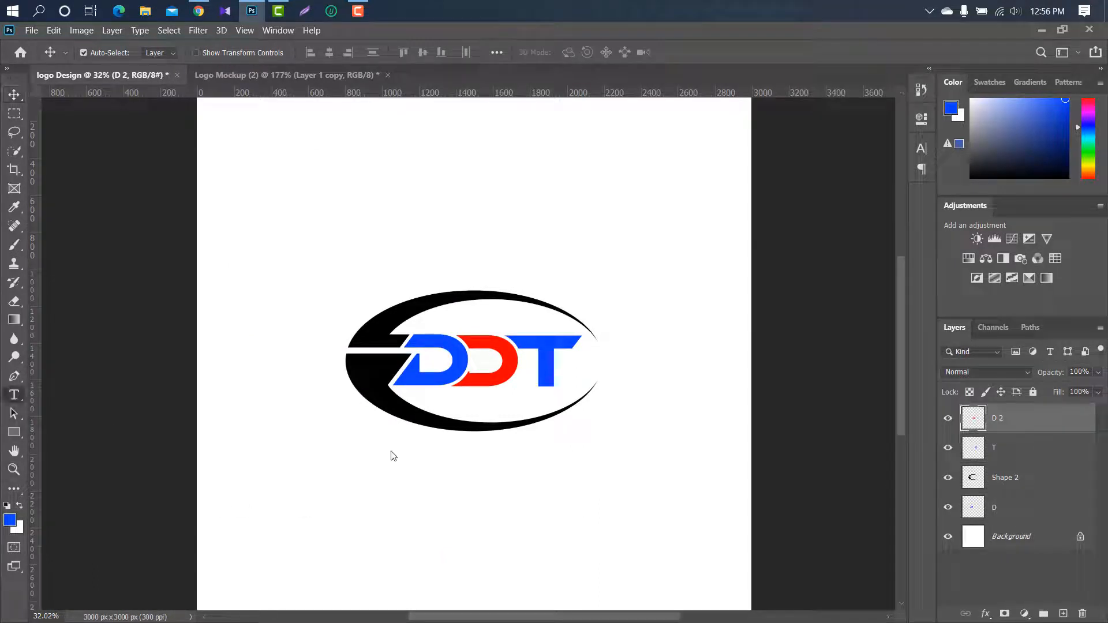
left_click(324, 453)
type("DUR")
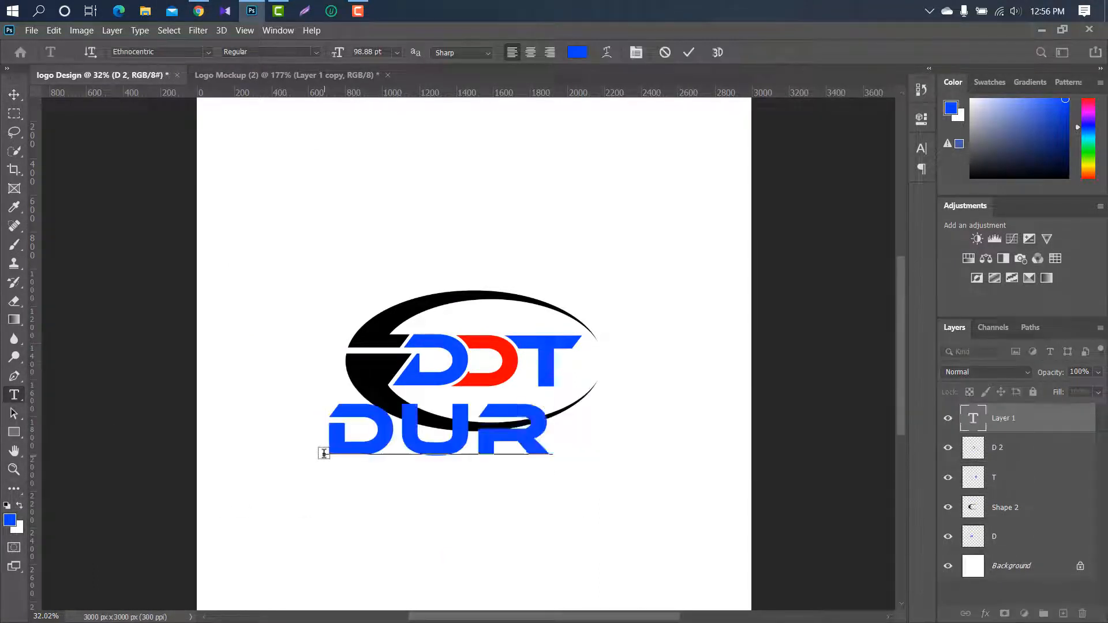
type("ICITY")
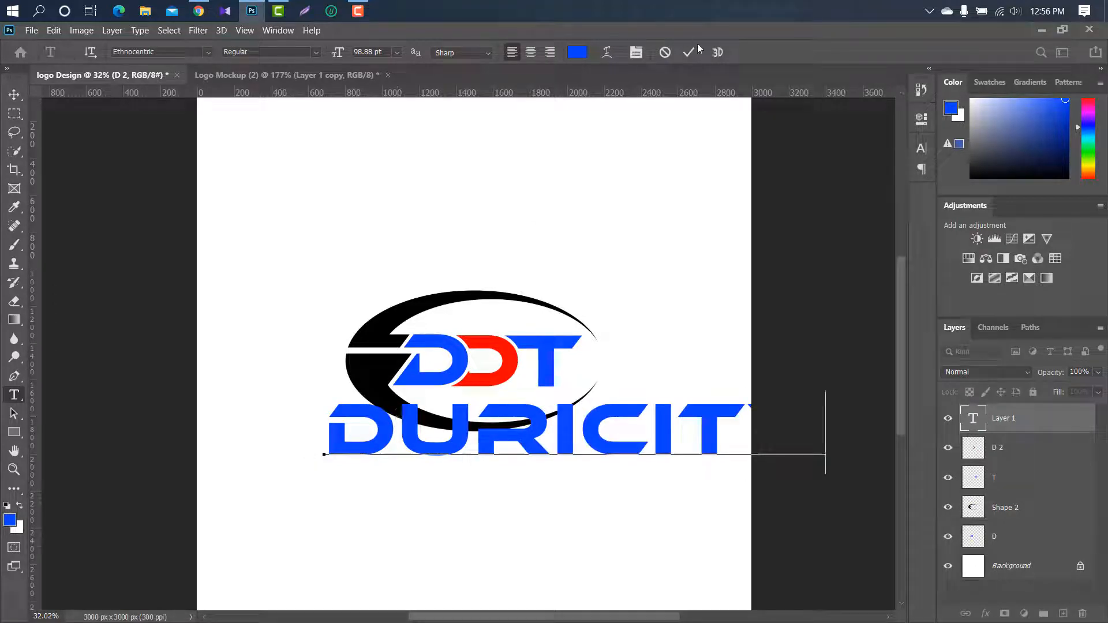
left_click(689, 52)
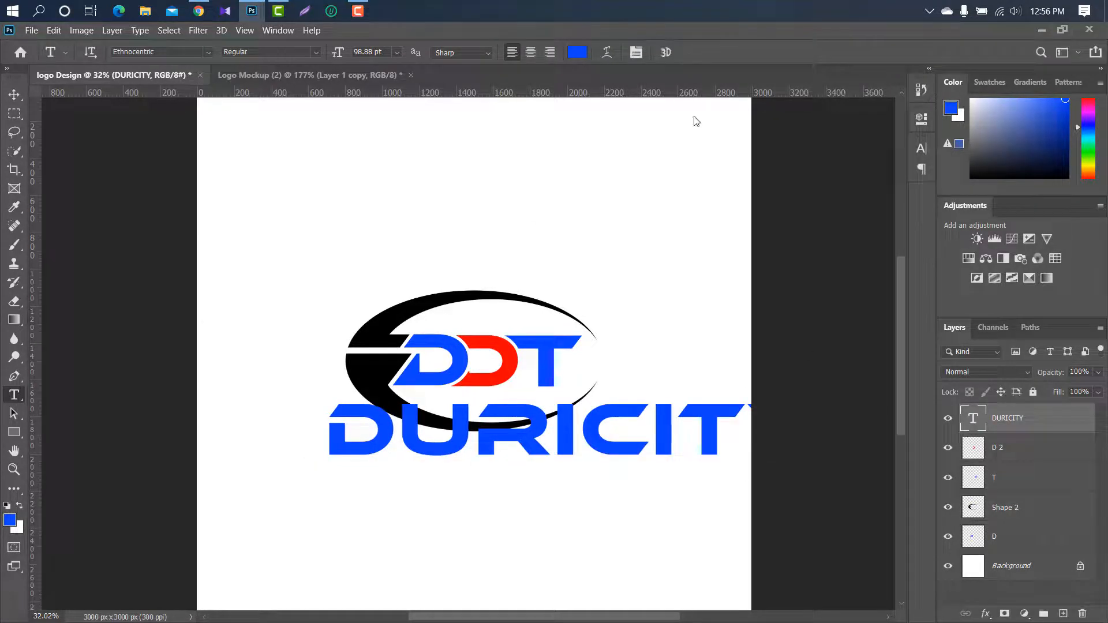
Change the DURICITY text's font to Nulshock Bold.
left_click(922, 148)
left_click(837, 170)
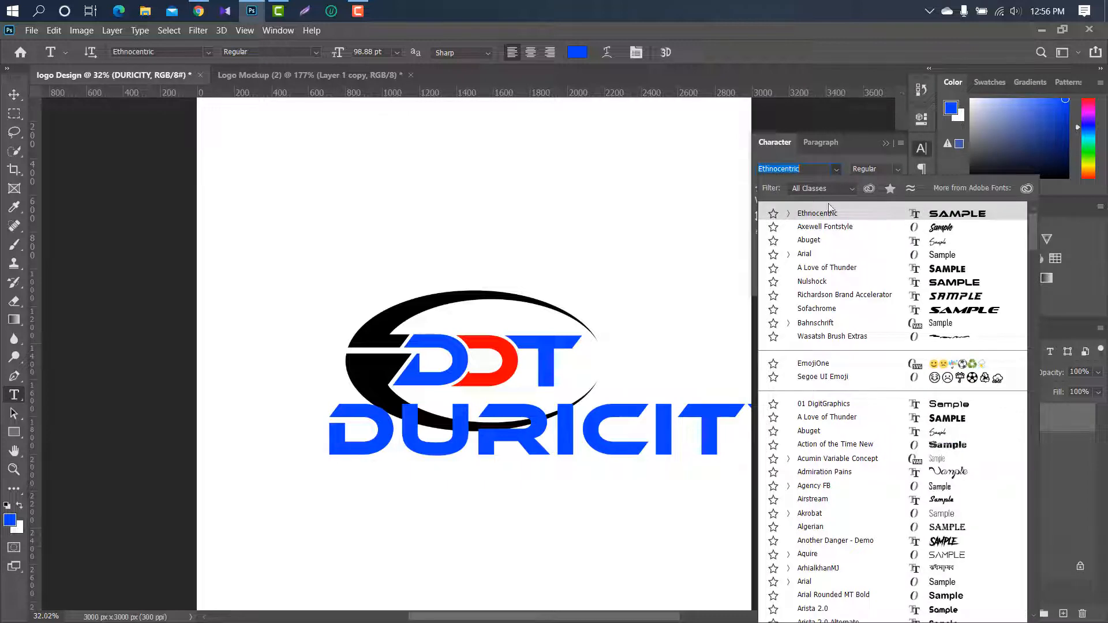
left_click(833, 283)
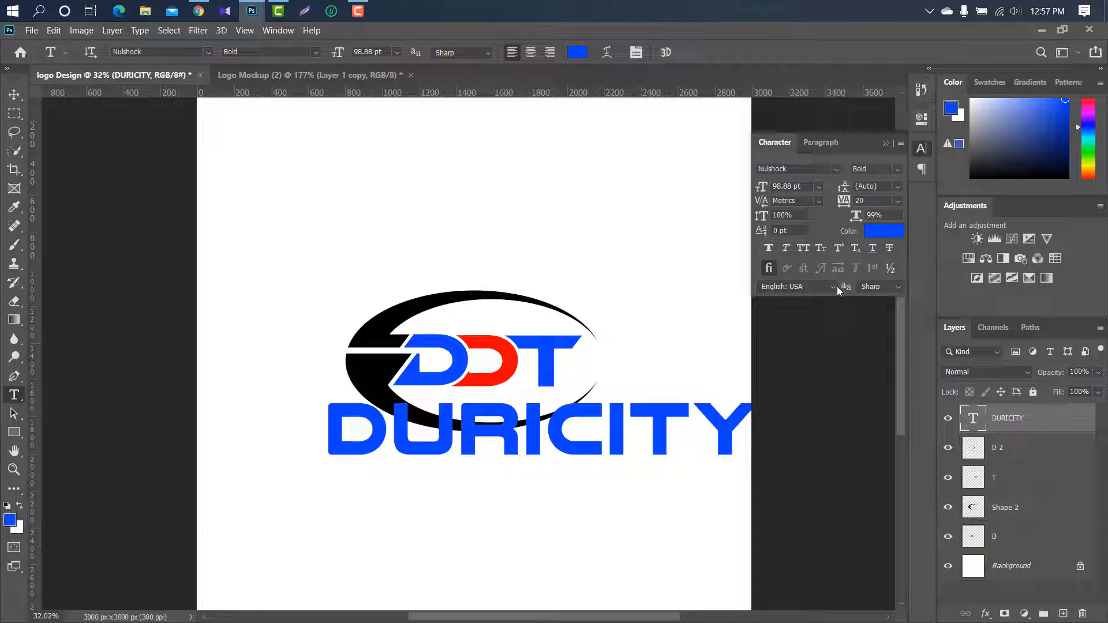
left_click(885, 143)
Scale the DURICITY text down to about 70% and place it directly beneath the ellipse.
key("v")
key("ctrl+t")
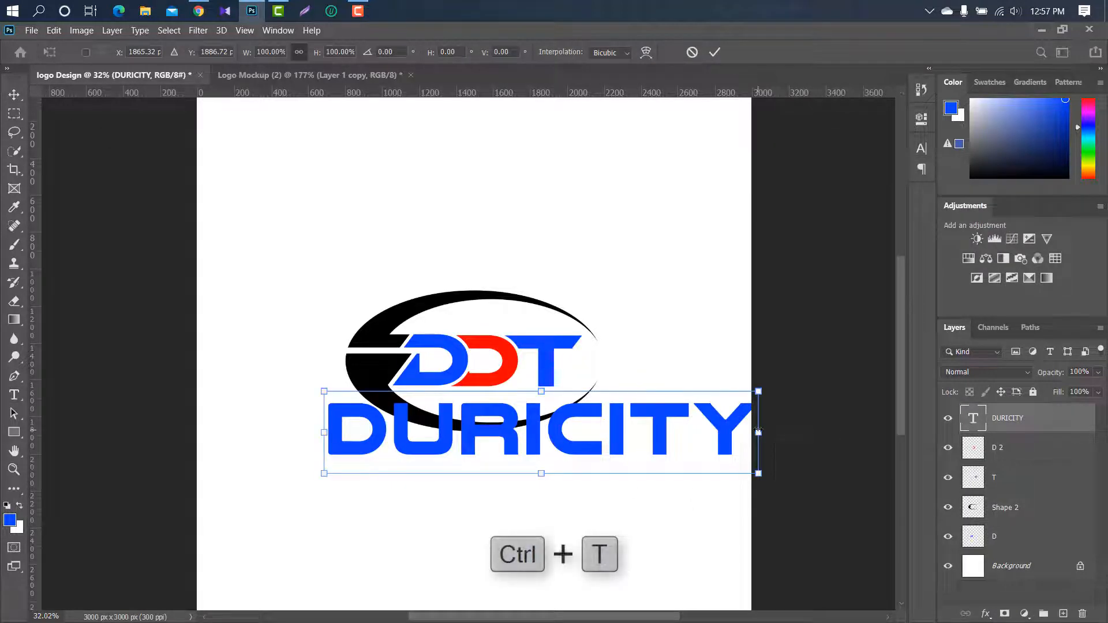
left_click_drag(759, 431, 588, 444)
left_click_drag(623, 454, 632, 454)
left_click_drag(606, 454, 611, 455)
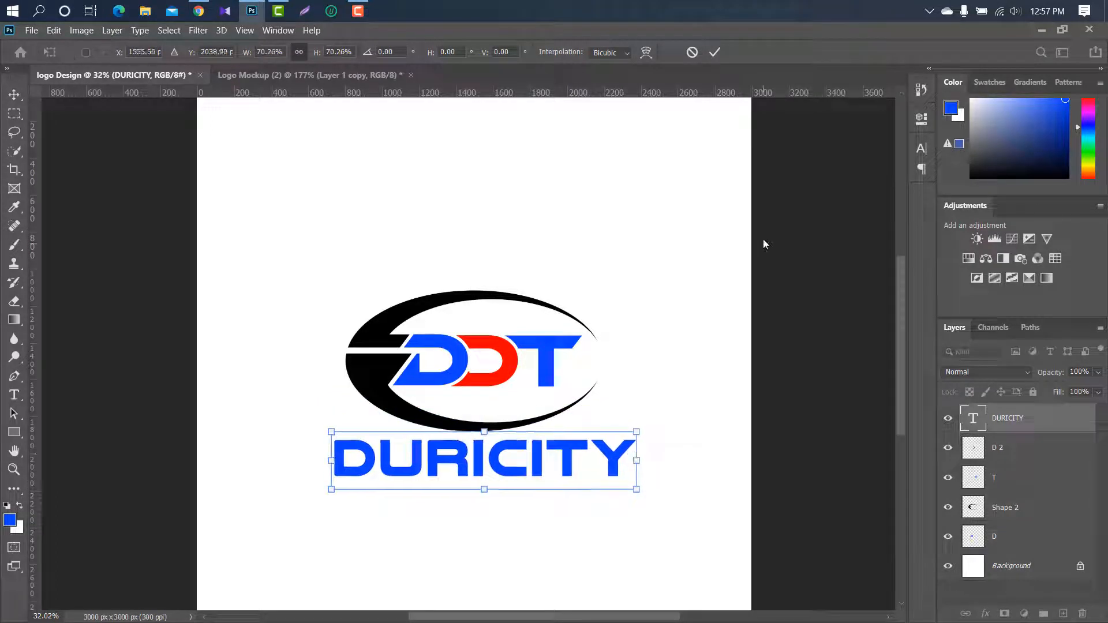
left_click(714, 53)
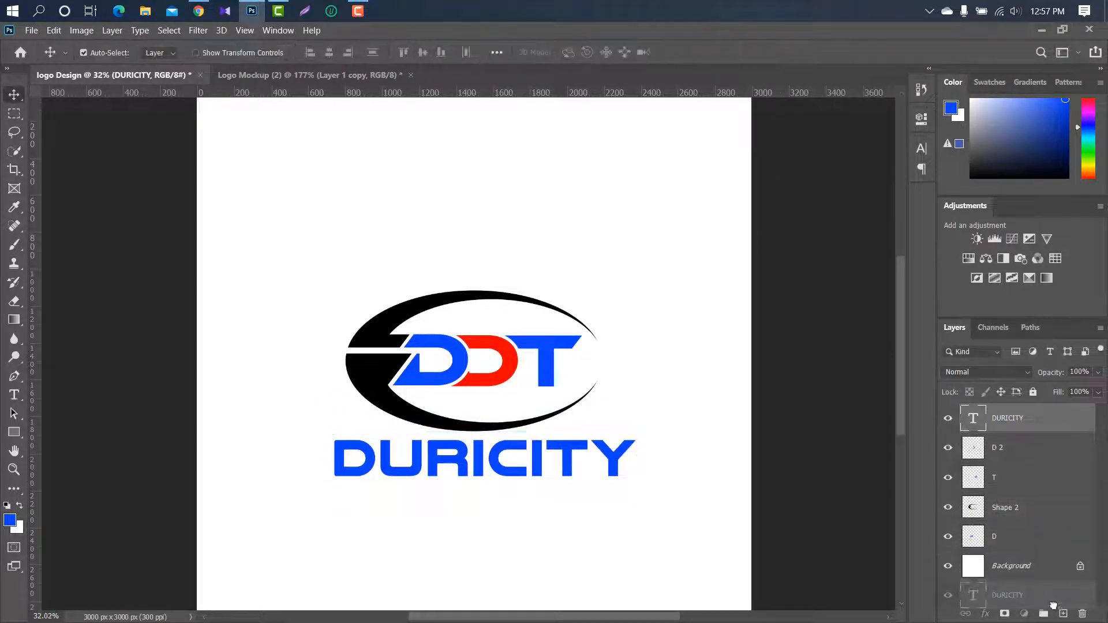
Duplicate the DURICITY text layer and move the copy directly below the original line.
key("ctrl+j")
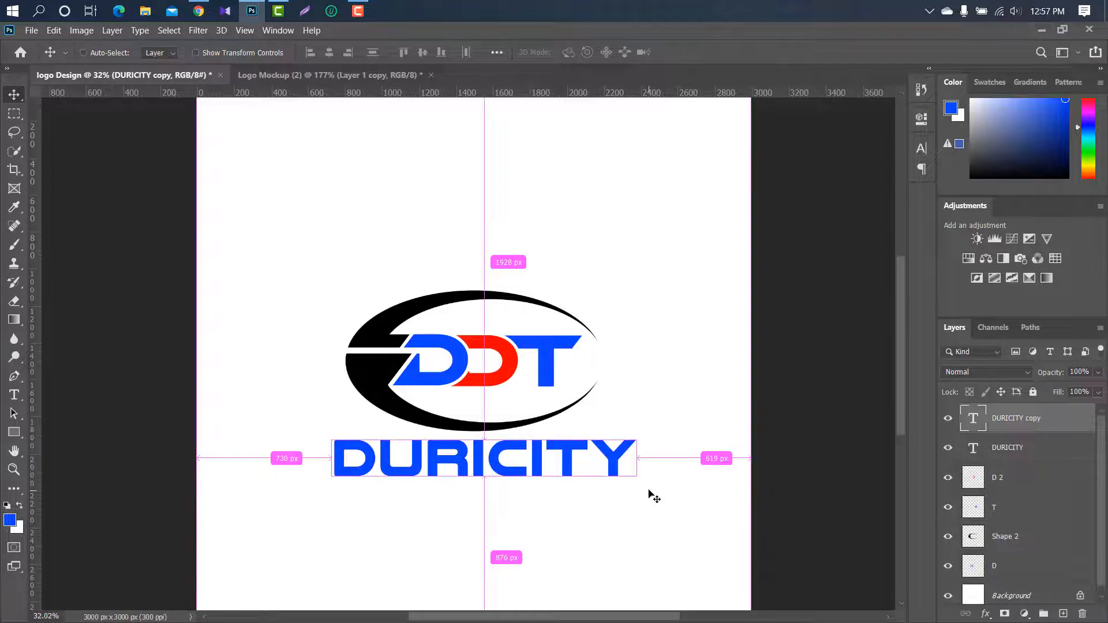
key("ctrl+t")
left_click_drag(547, 473, 545, 517)
left_click(714, 53)
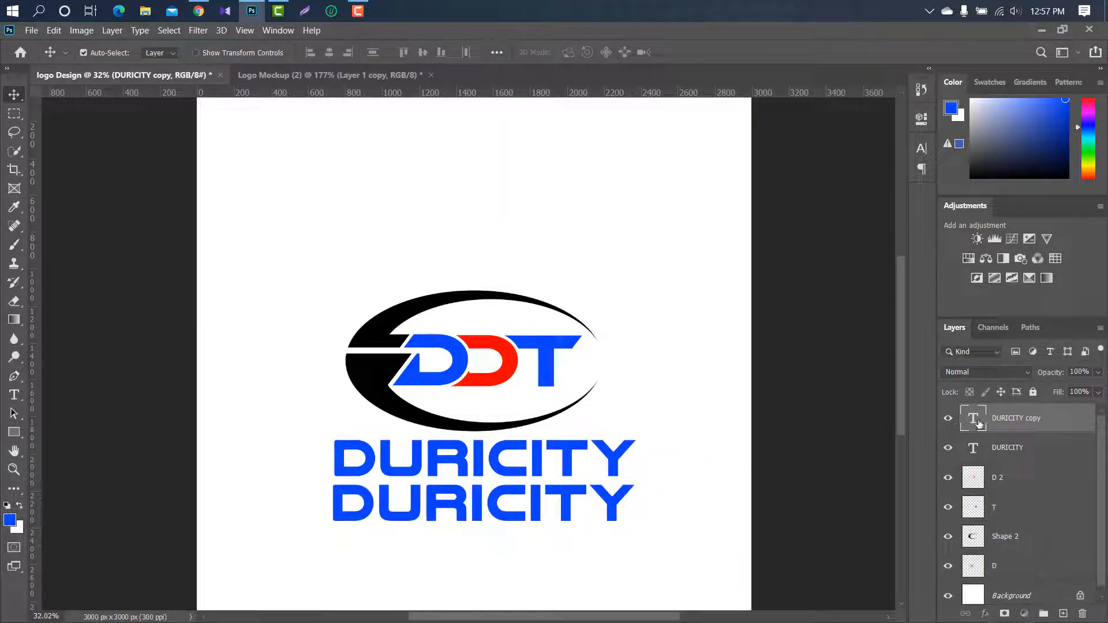
Replace the copied line's text with DRAFT TECHNOLOGY.
double_click(973, 422)
key("BackSpace")
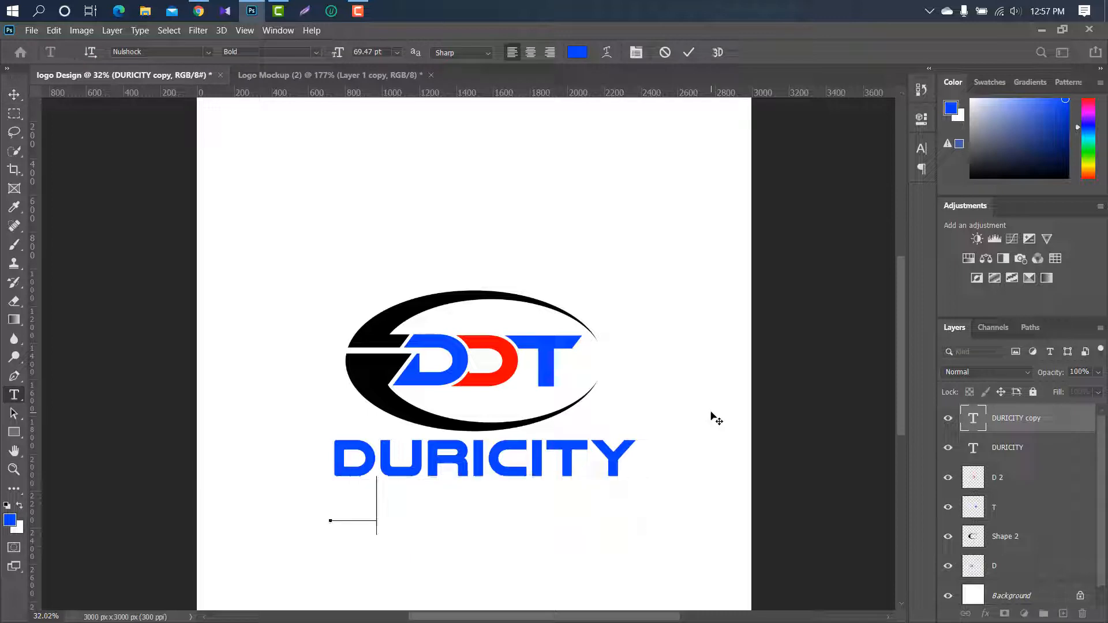
type("DRAFT")
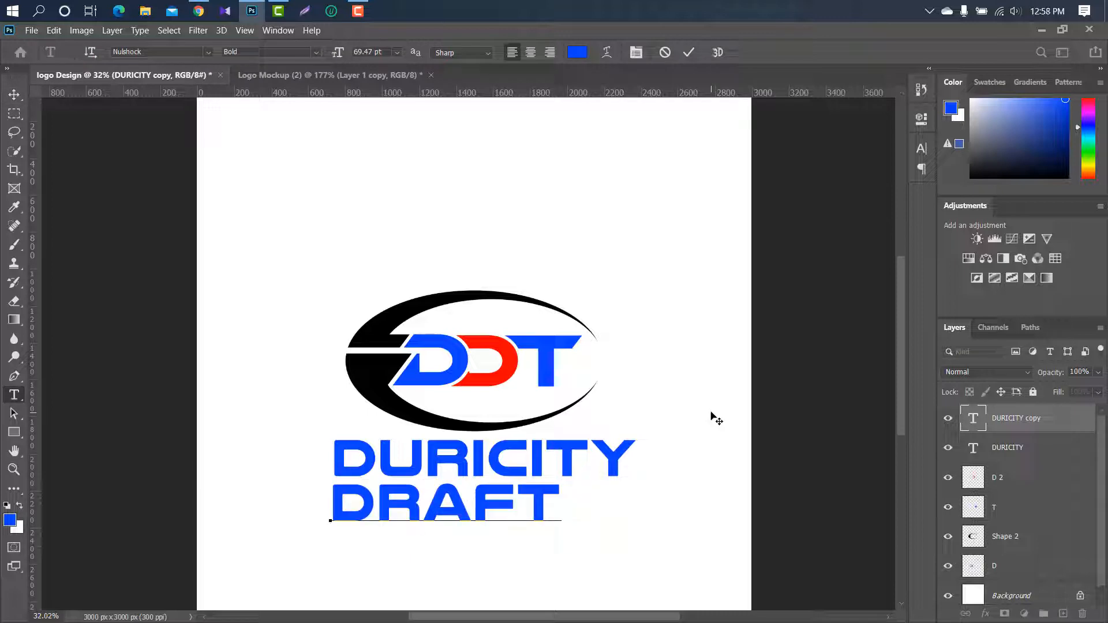
type(" TEC")
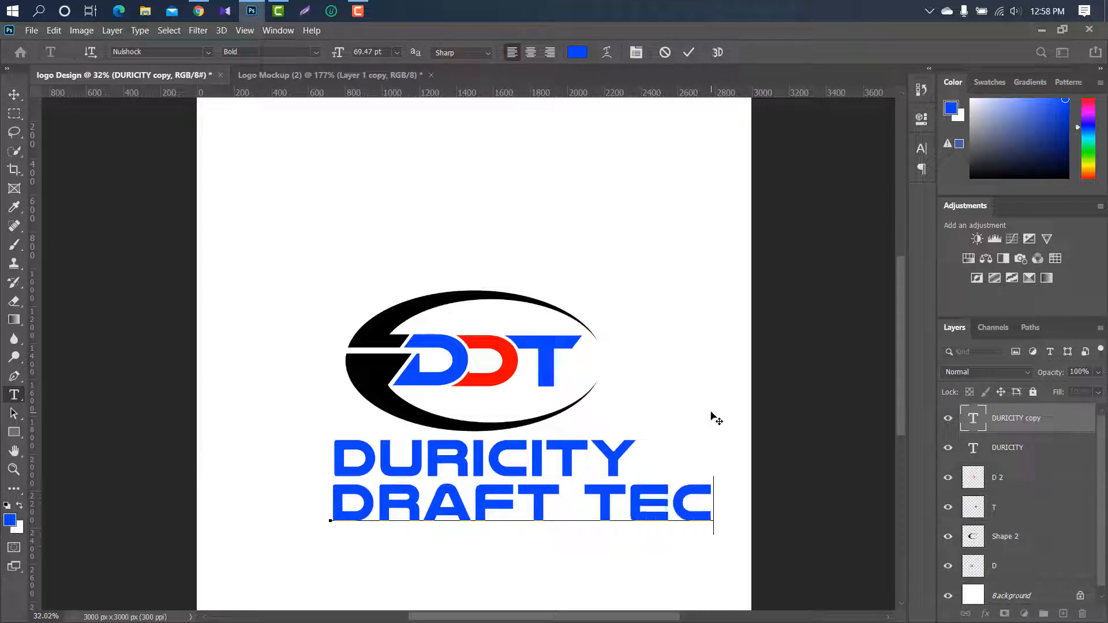
type("H")
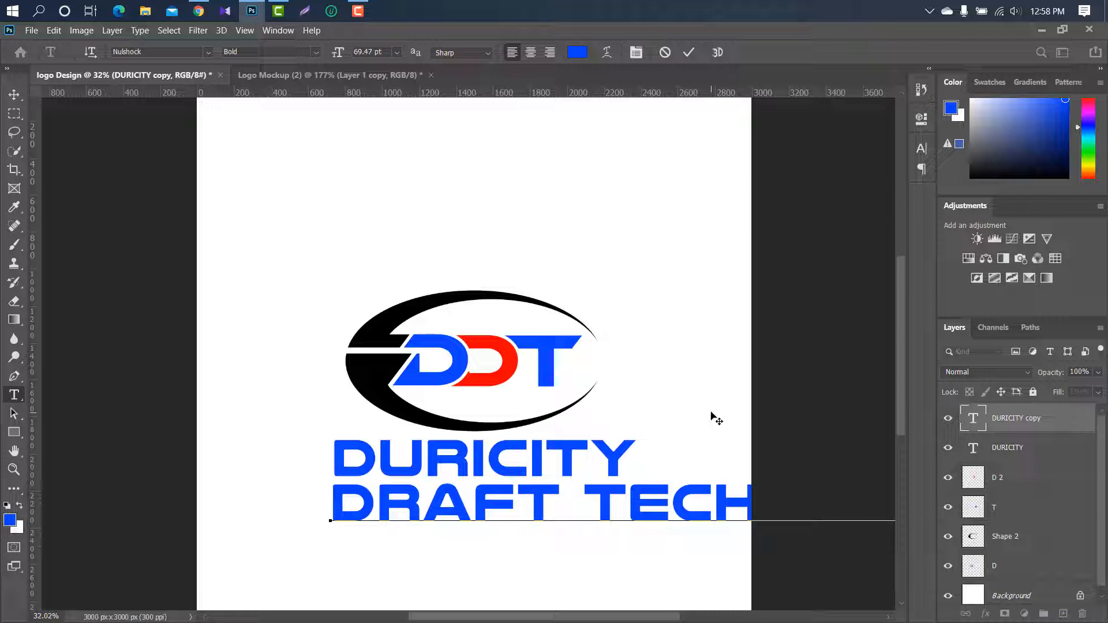
left_click(689, 51)
key("v")
Change the DRAFT TECHNOLOGY text's font to Arial Bold.
left_click(922, 148)
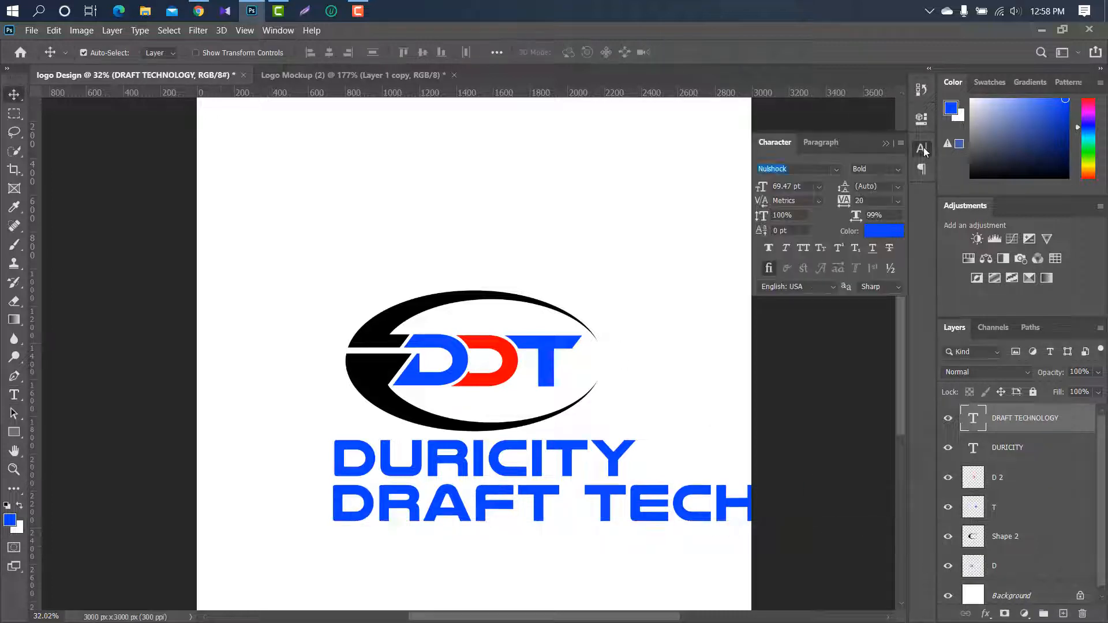
left_click(835, 169)
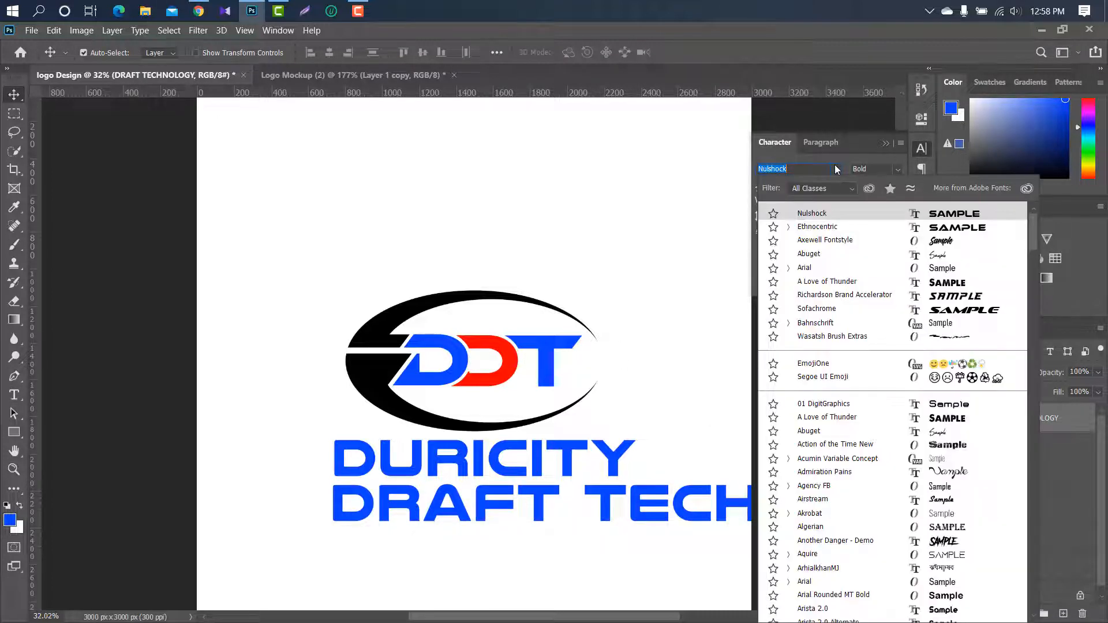
left_click(818, 272)
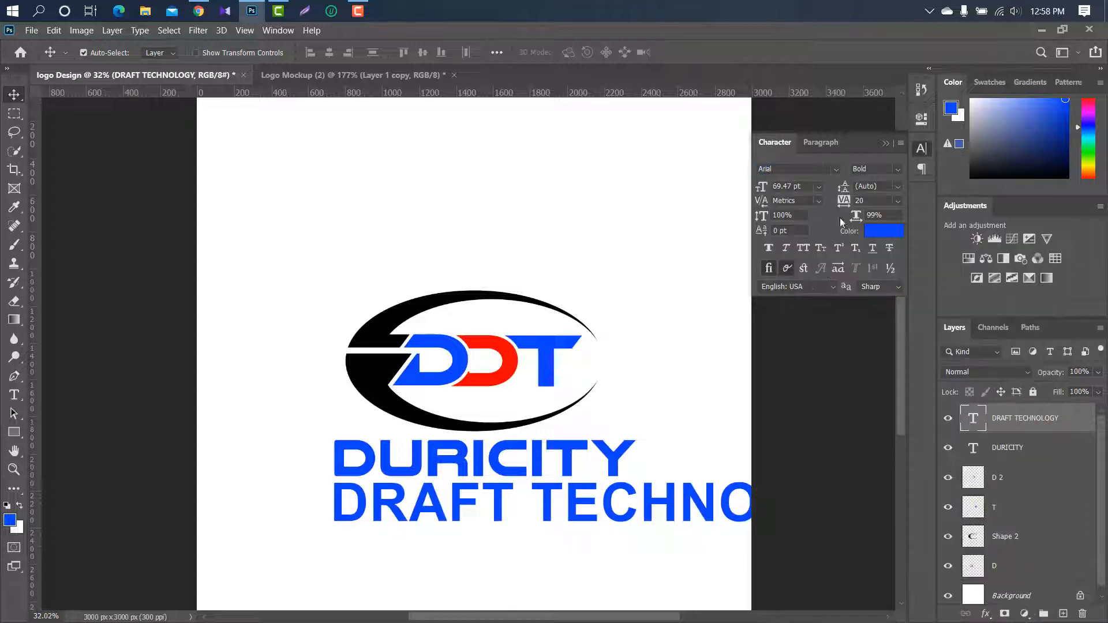
left_click(885, 145)
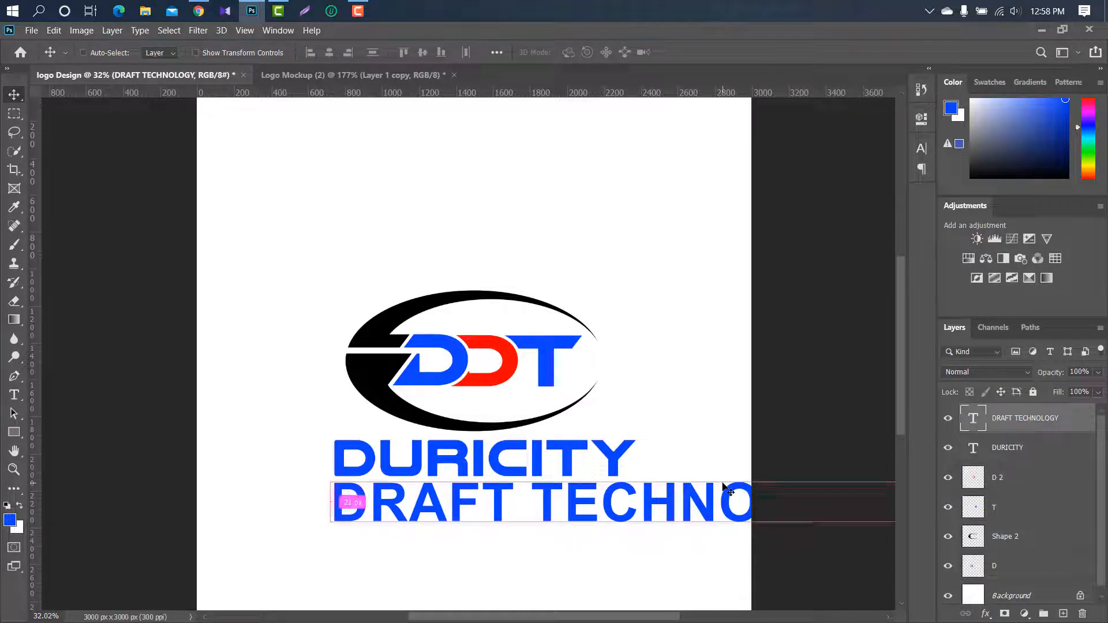
Scale the DRAFT TECHNOLOGY text down to about 43% and align its left edge under DURICITY.
key("ctrl+t")
left_click_drag(322, 506, 635, 504)
left_click_drag(758, 506, 470, 515)
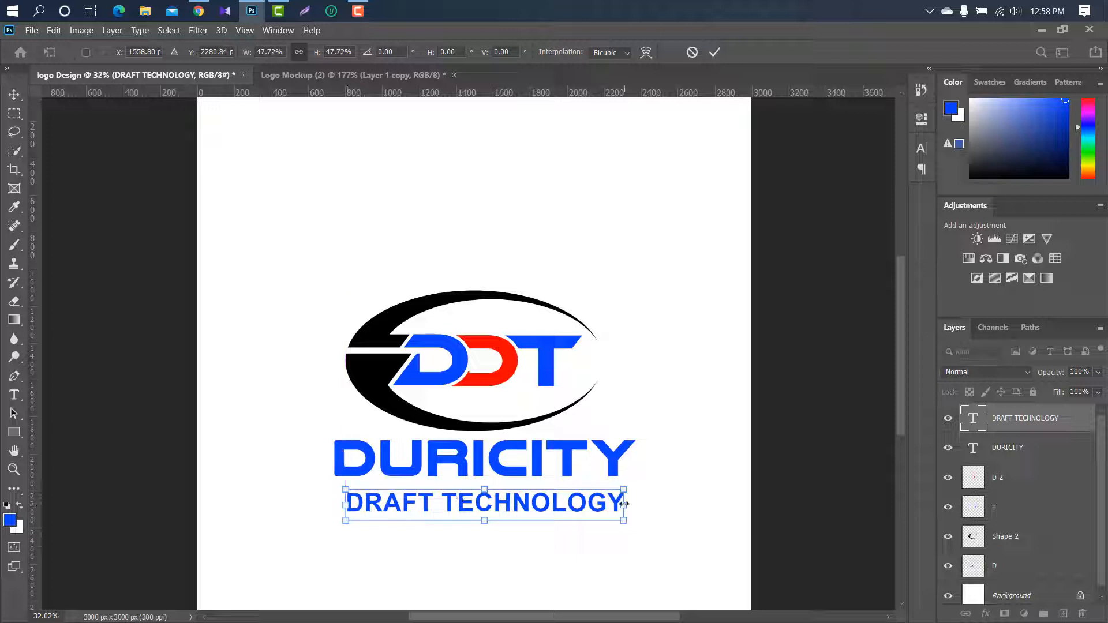
left_click_drag(623, 505, 558, 506)
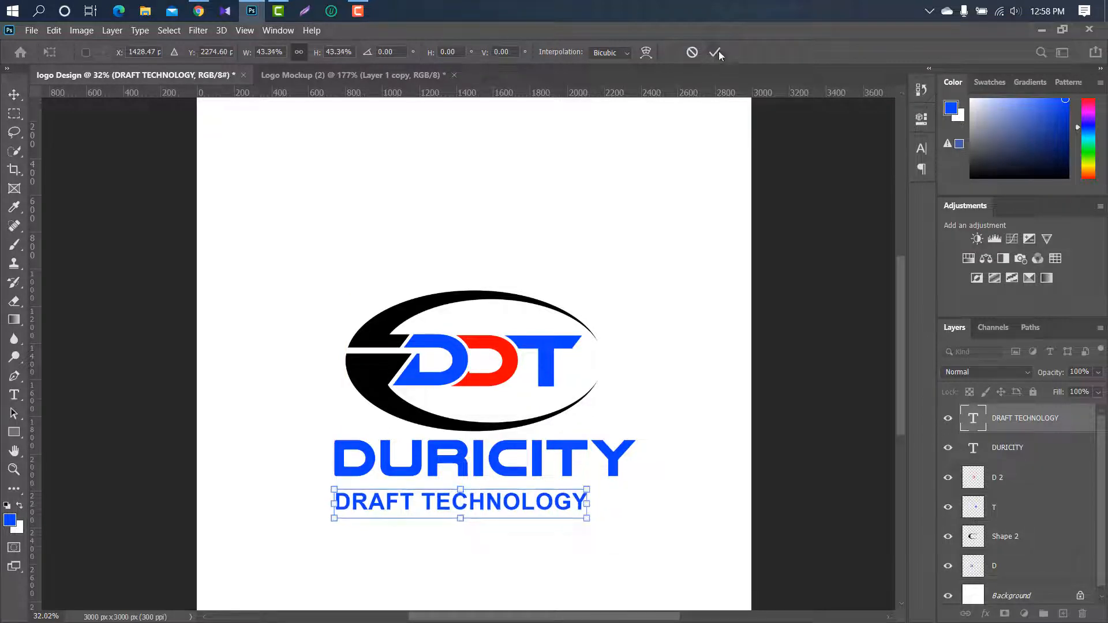
left_click(714, 52)
Increase the DRAFT TECHNOLOGY text's tracking until the line spans the width of DURICITY.
left_click(918, 147)
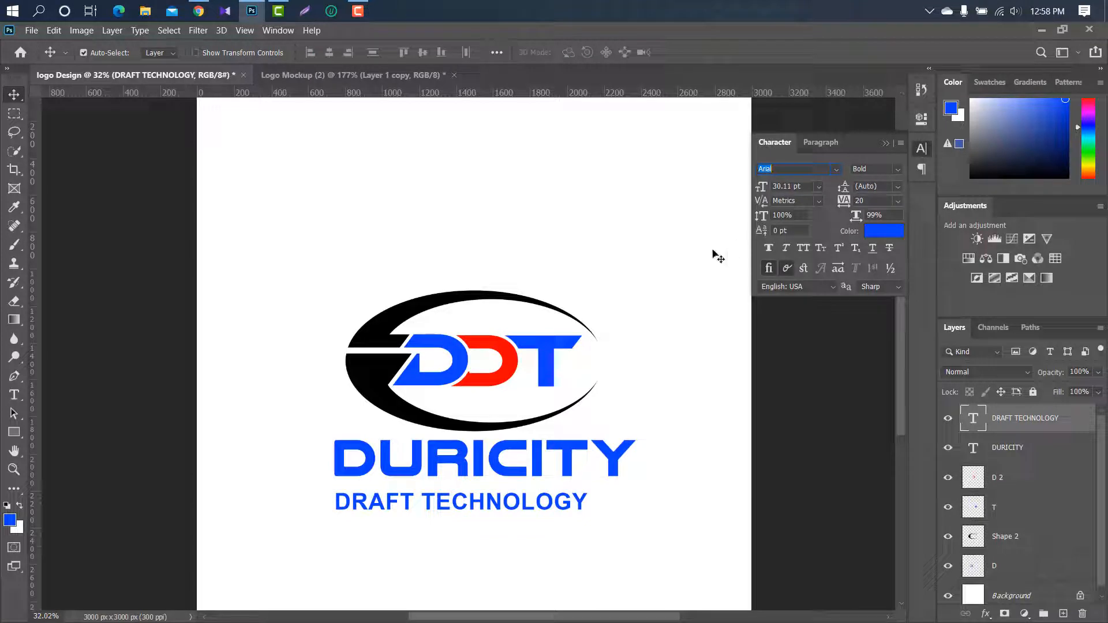
left_click_drag(847, 205, 893, 124)
left_click(886, 143)
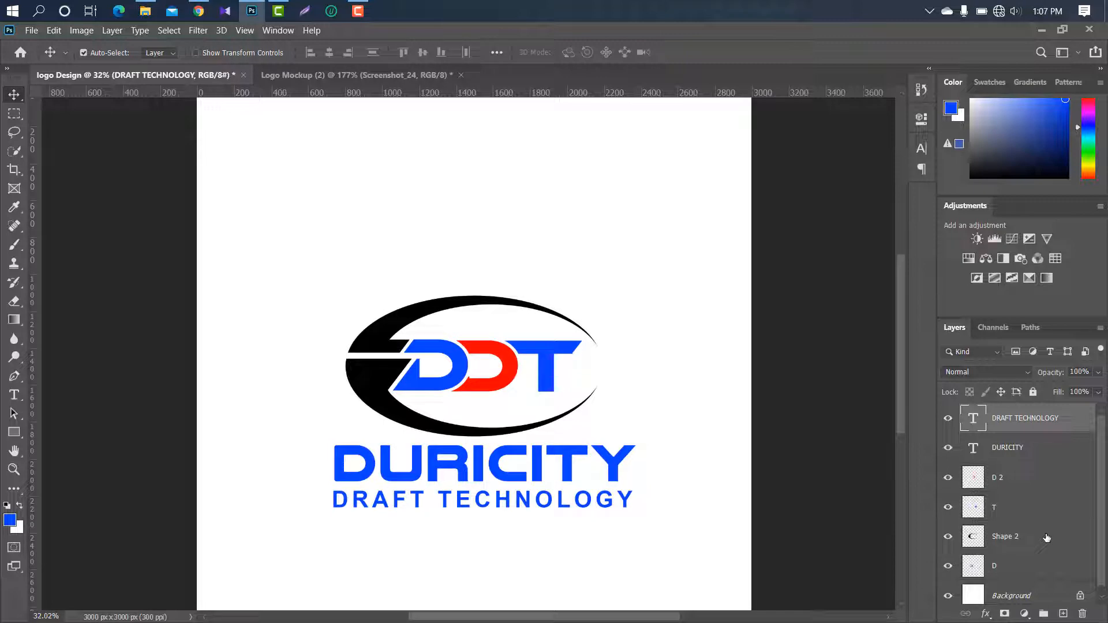
Apply a linear Gradient Overlay from orange ff6600 to yellow-orange ffb515 to the crescent ellipse on the Shape 2 layer.
left_click(1047, 538)
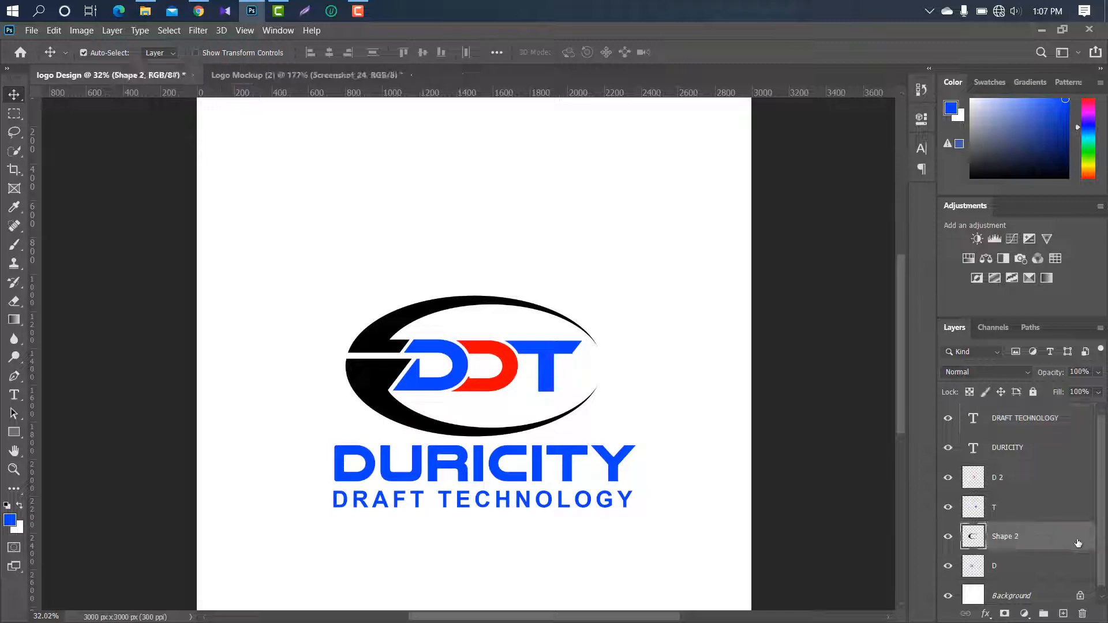
double_click(1078, 543)
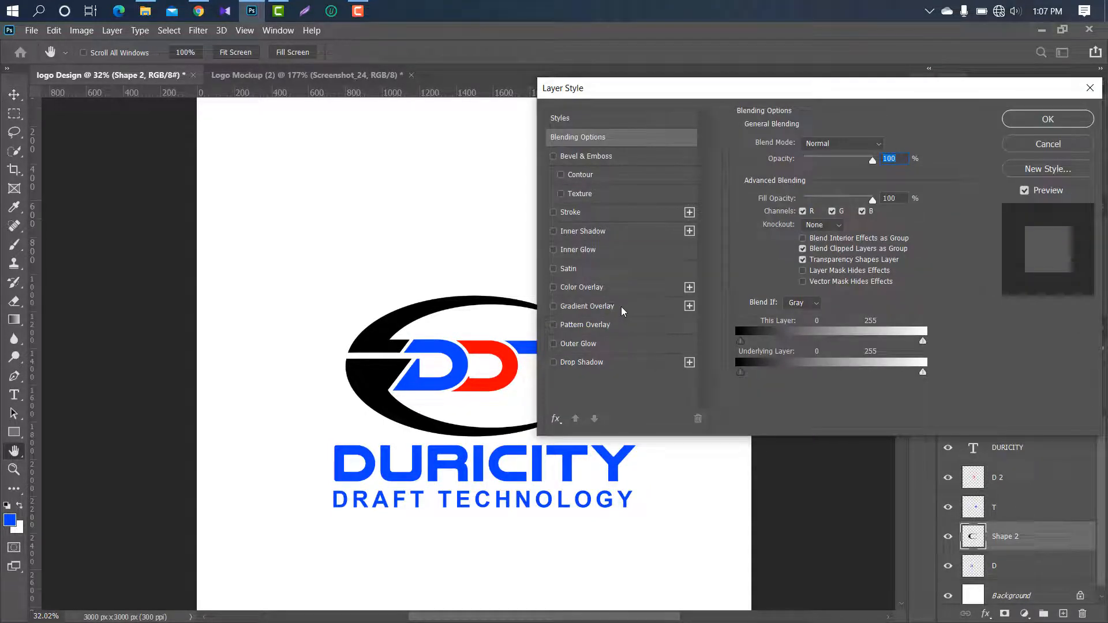
left_click(621, 306)
left_click(839, 176)
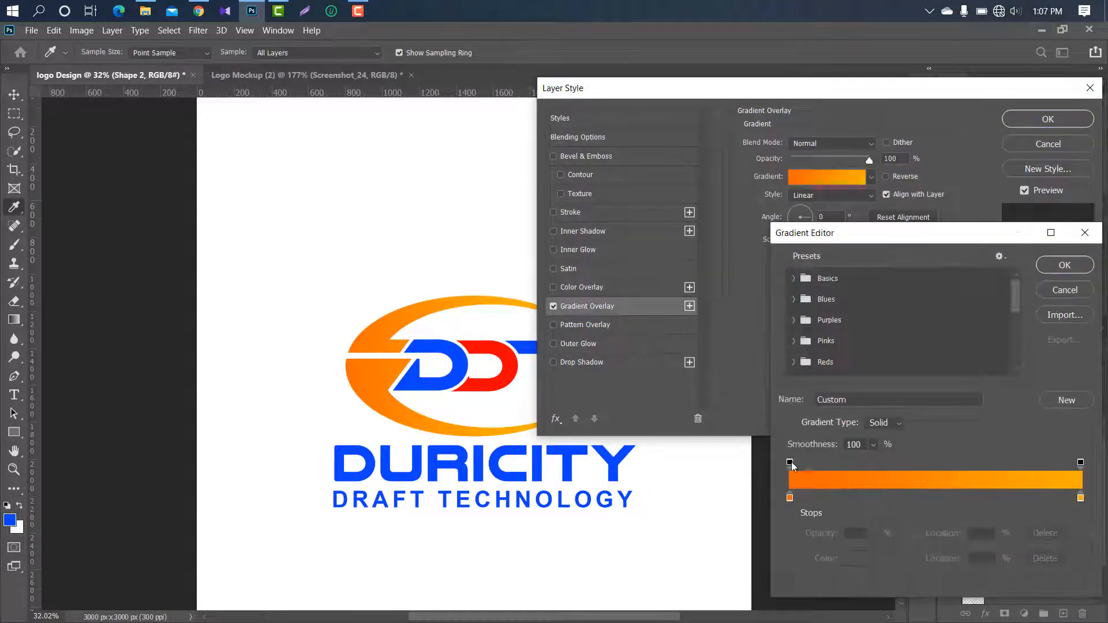
double_click(790, 497)
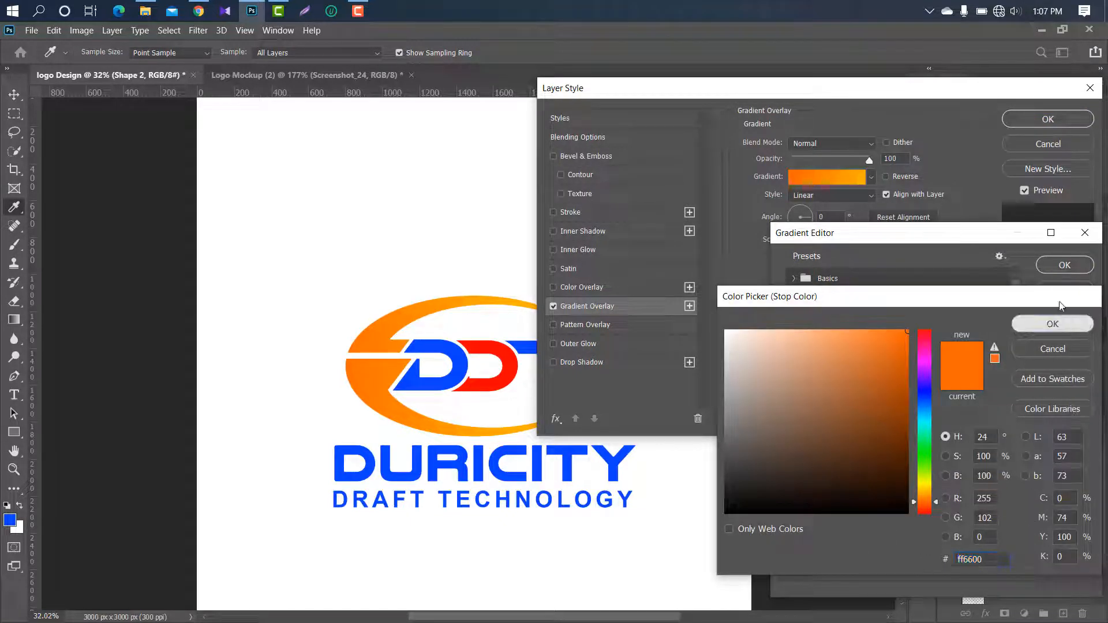
left_click(1053, 324)
double_click(1081, 498)
left_click_drag(893, 336, 896, 308)
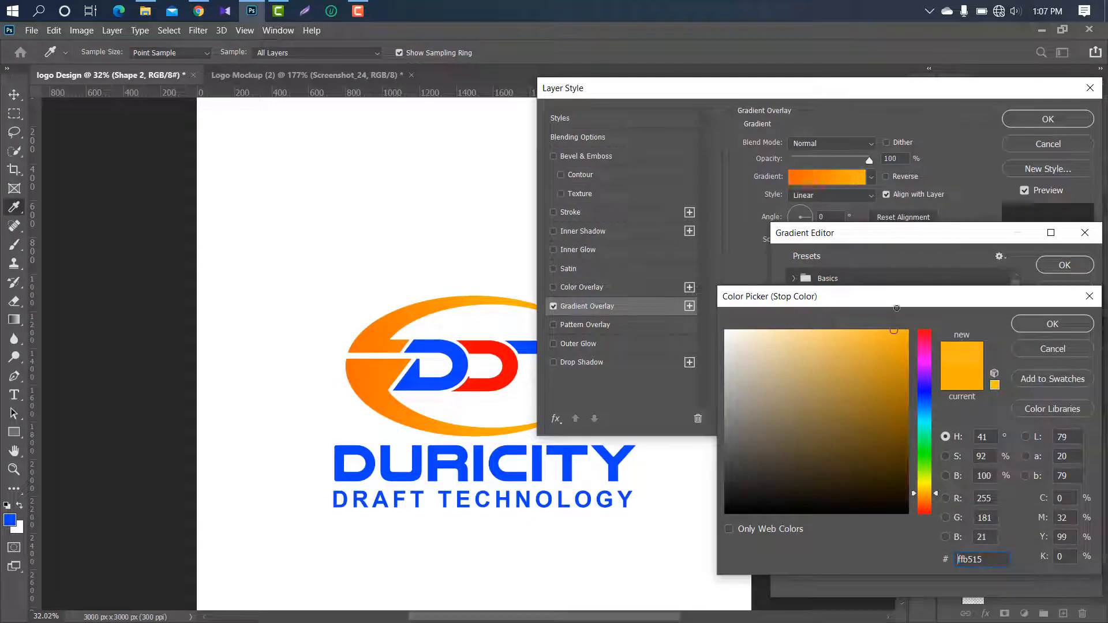
left_click(1044, 323)
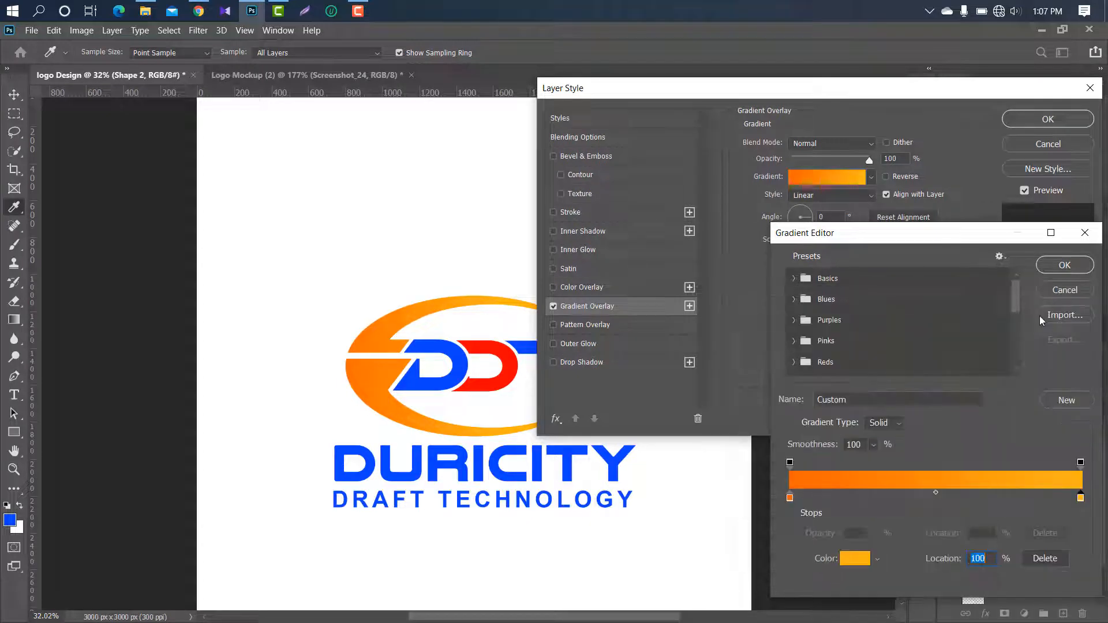
left_click(1064, 265)
left_click(1025, 119)
Add a Gradient Overlay to the D layer, moving the yellow-orange stop to the middle and setting the end stop to ff6600.
left_click(1039, 591)
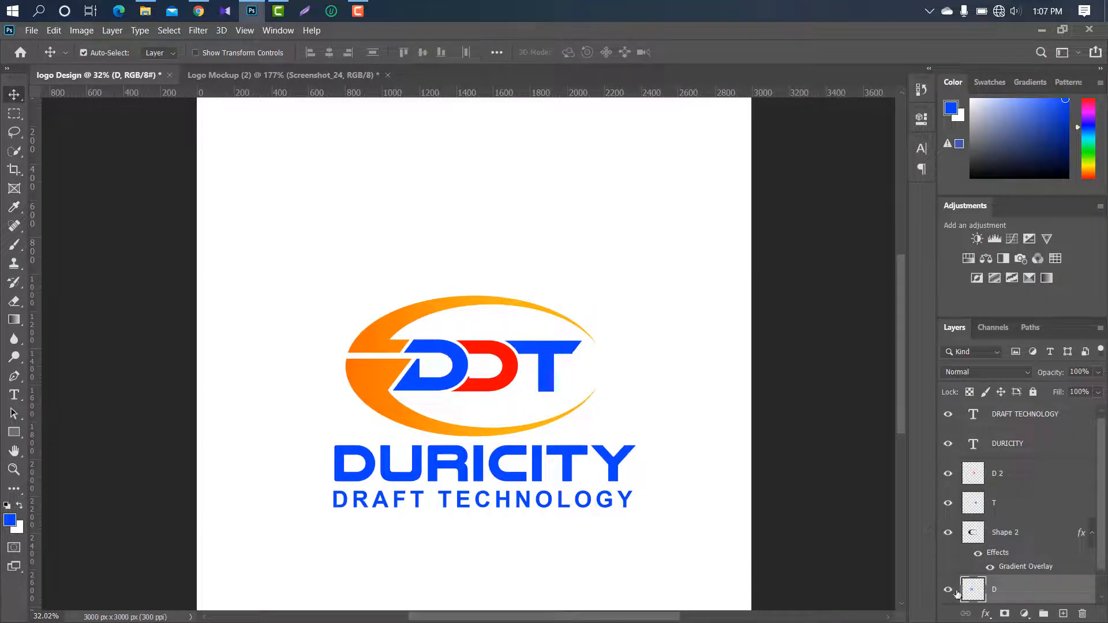
double_click(1085, 588)
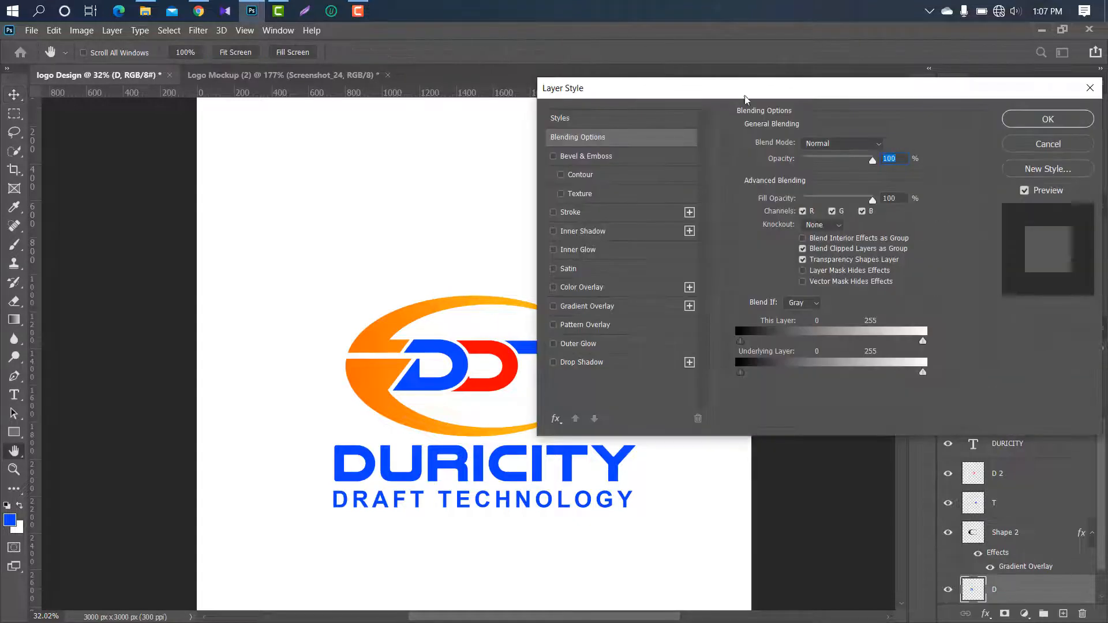
left_click_drag(745, 94, 868, 93)
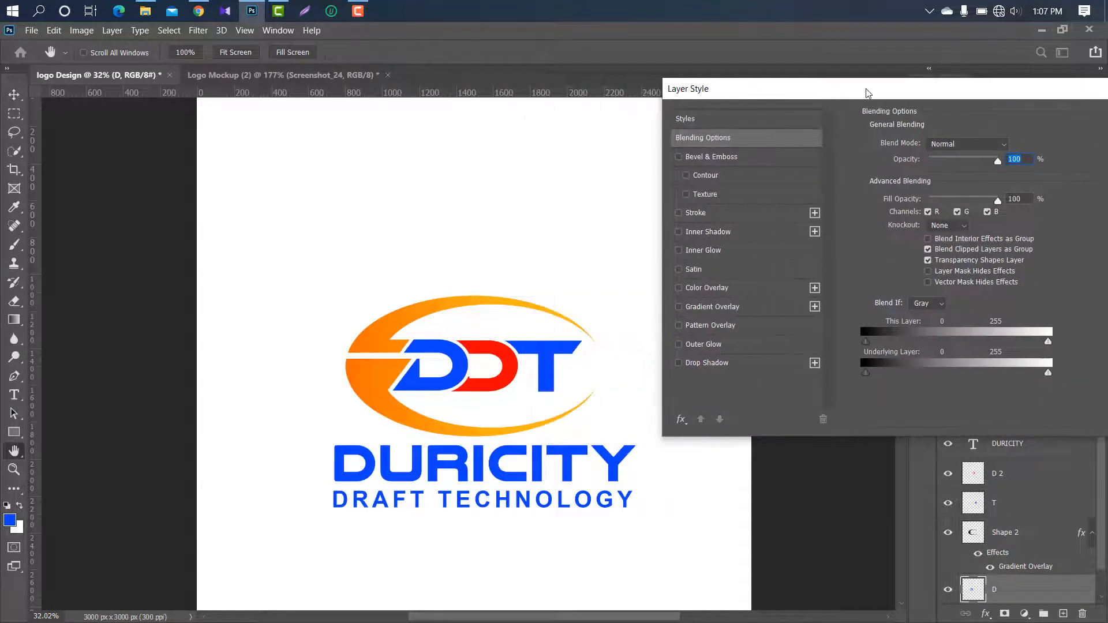
left_click(754, 308)
left_click(945, 179)
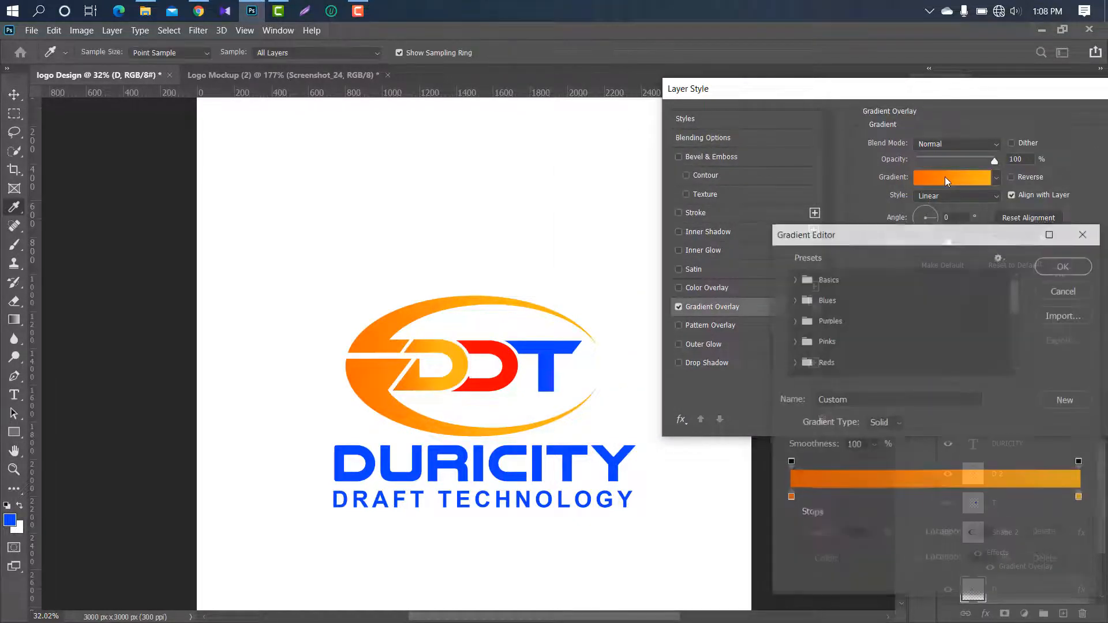
left_click_drag(1083, 499, 937, 500)
left_click(1084, 499)
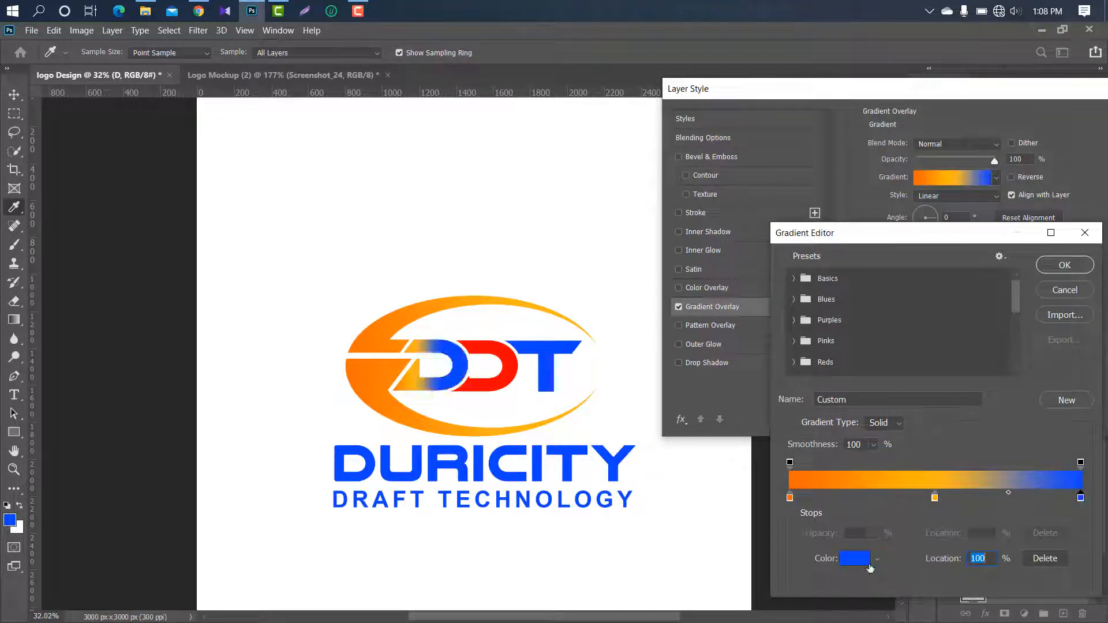
left_click(856, 561)
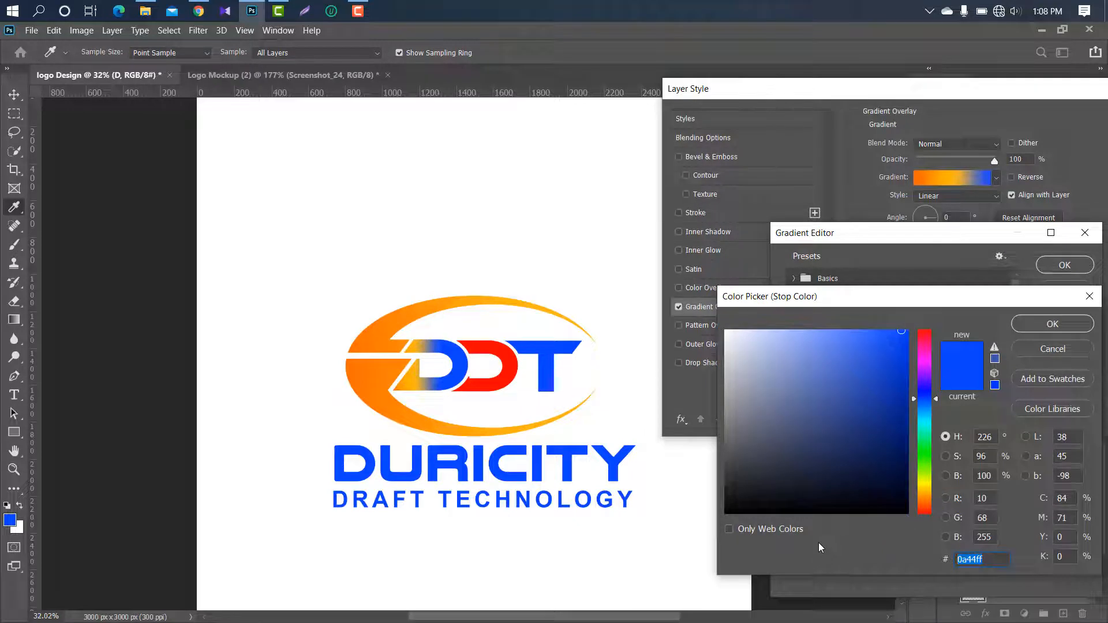
type("ff6600")
left_click(1053, 323)
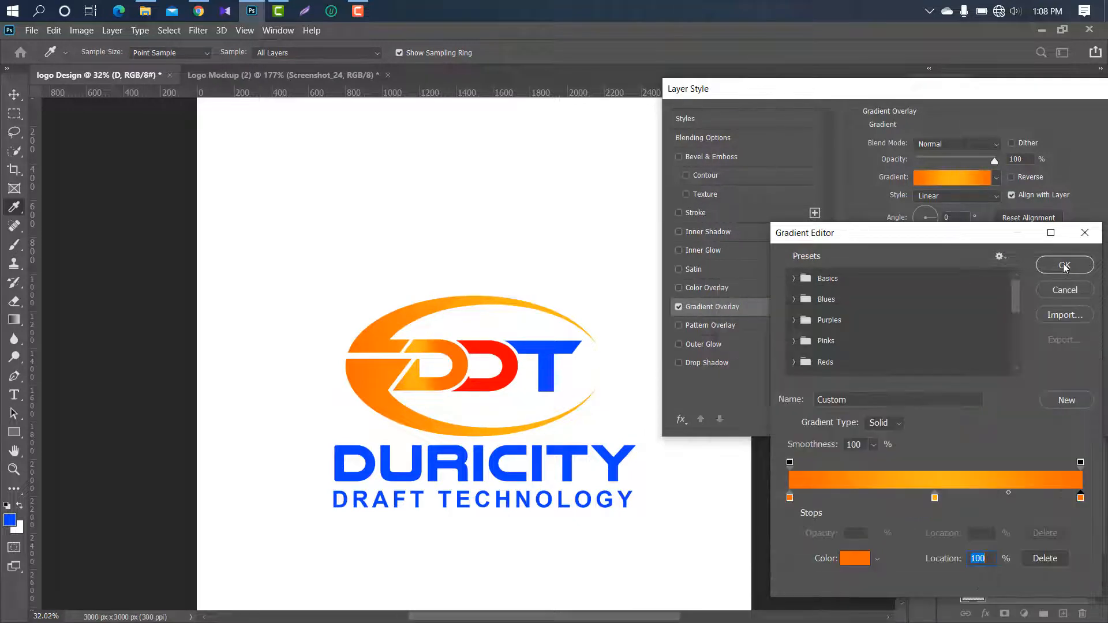
left_click(1064, 264)
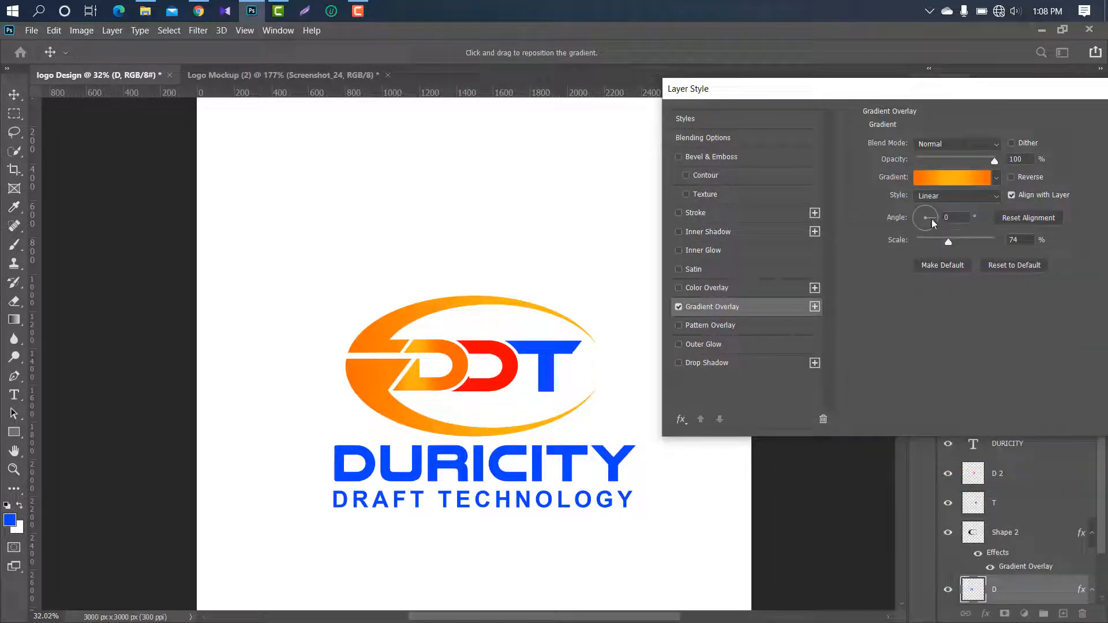
Set the D layer's gradient overlay angle to 90° and its scale to 59%, and apply the layer style.
left_click_drag(933, 223, 925, 209)
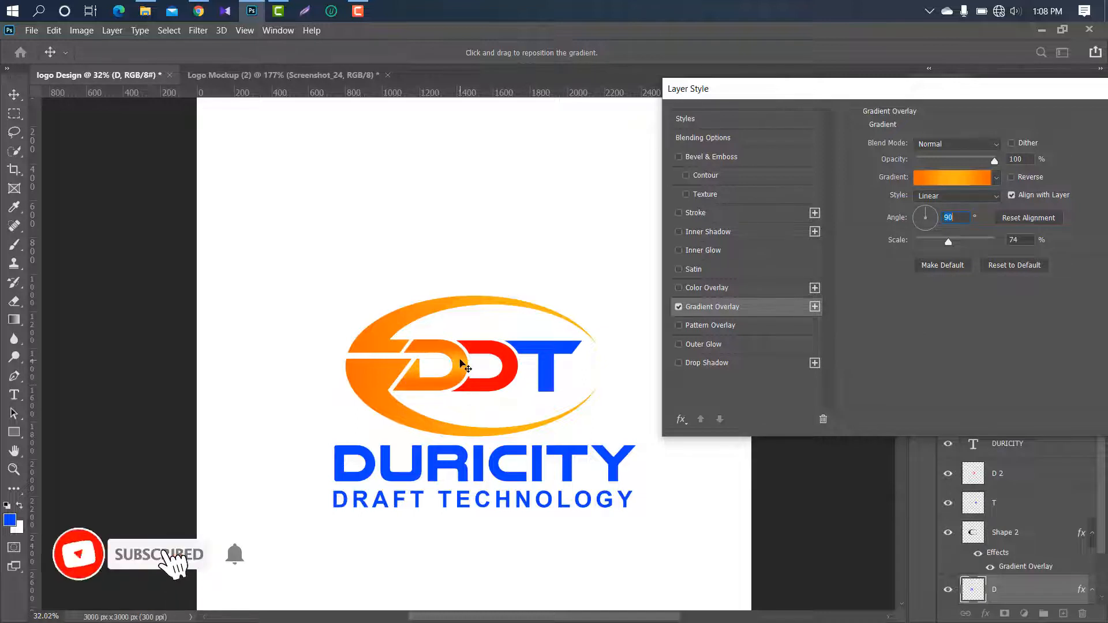
left_click_drag(958, 88, 864, 80)
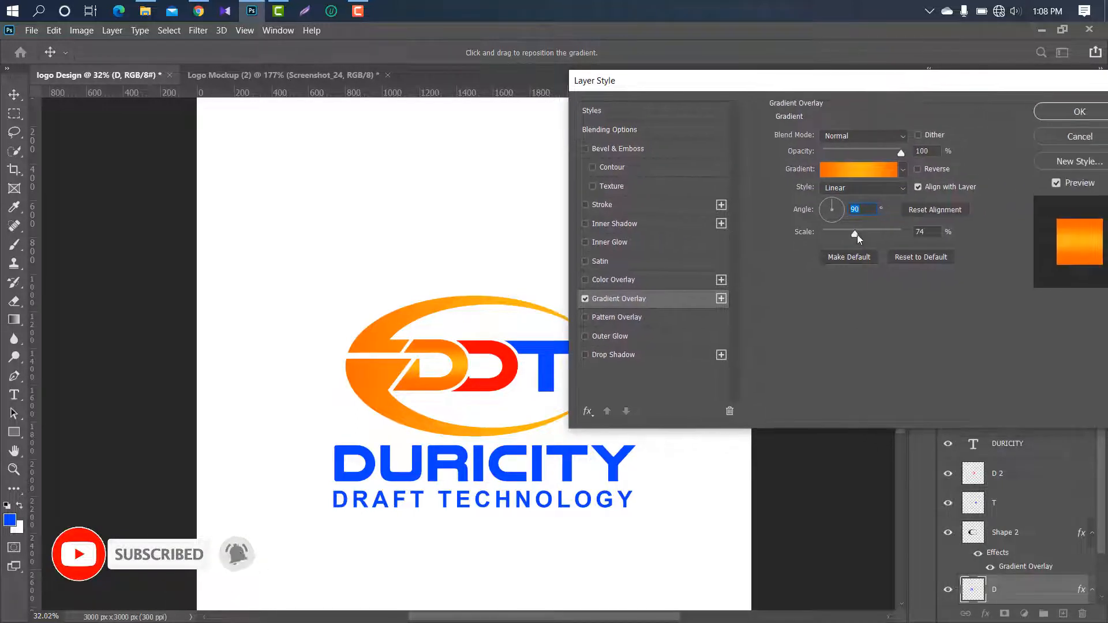
left_click_drag(857, 234, 846, 234)
left_click(1062, 111)
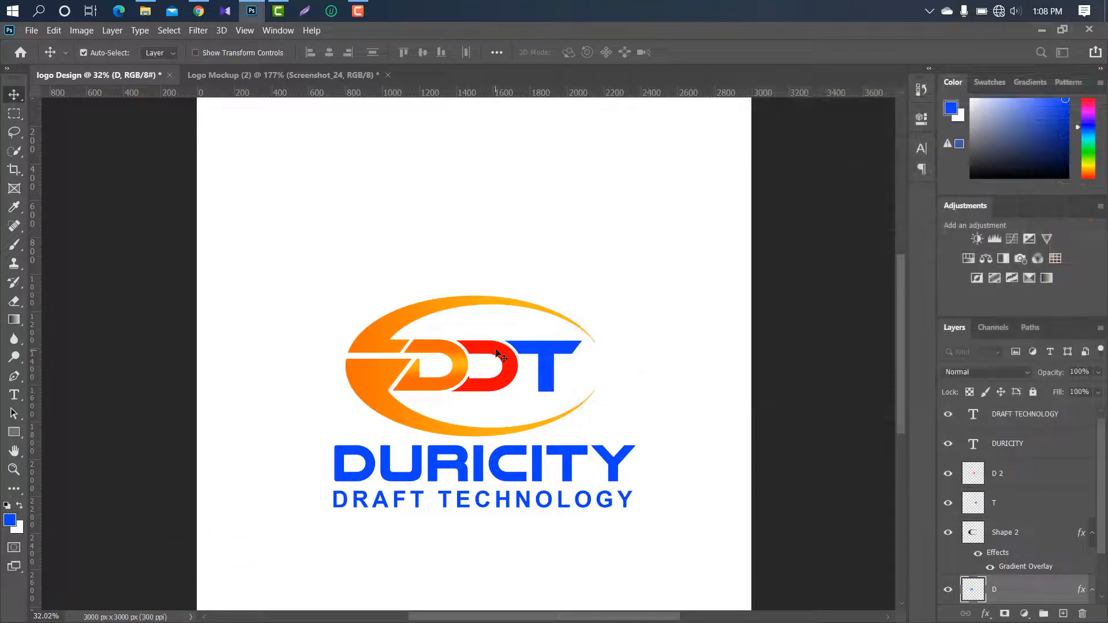
Apply the same orange Gradient Overlay at 90° and 59% scale to the red D 2 layer.
left_click(1059, 475)
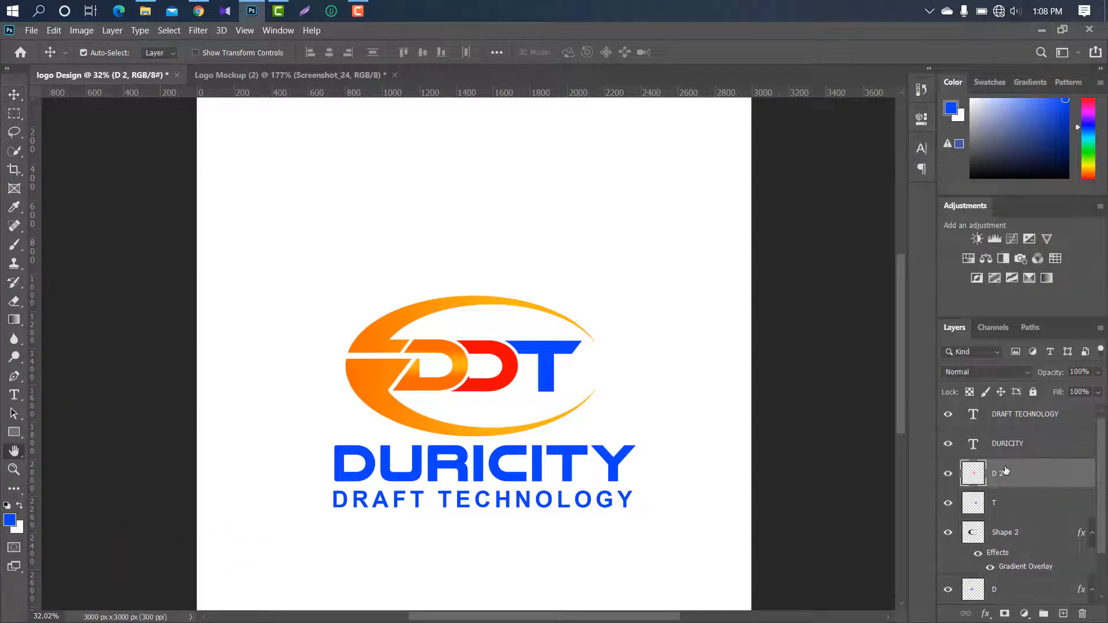
double_click(1060, 478)
left_click(636, 297)
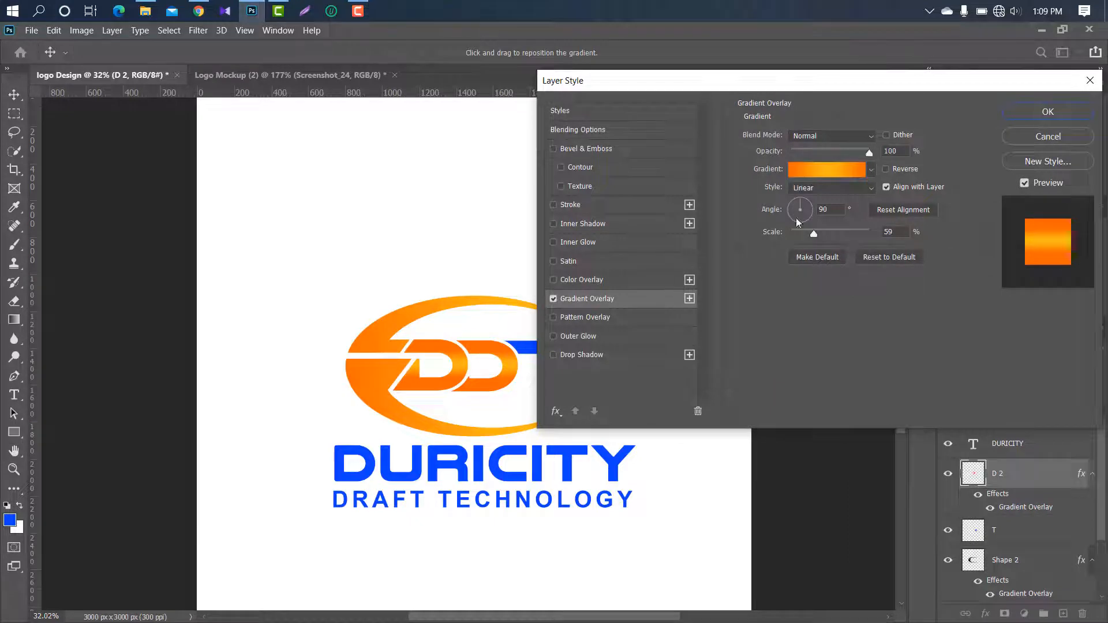
left_click(1048, 112)
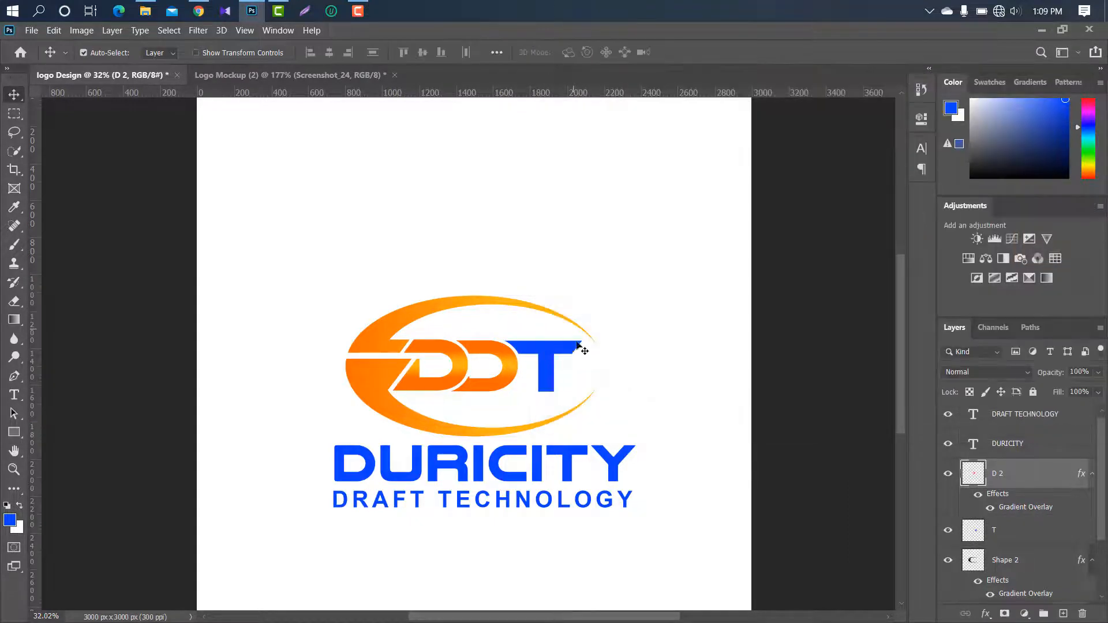
Add a Gradient Overlay to the T layer and set the gradient's first colour stop to grey a3a3a3.
left_click(568, 366)
double_click(1053, 529)
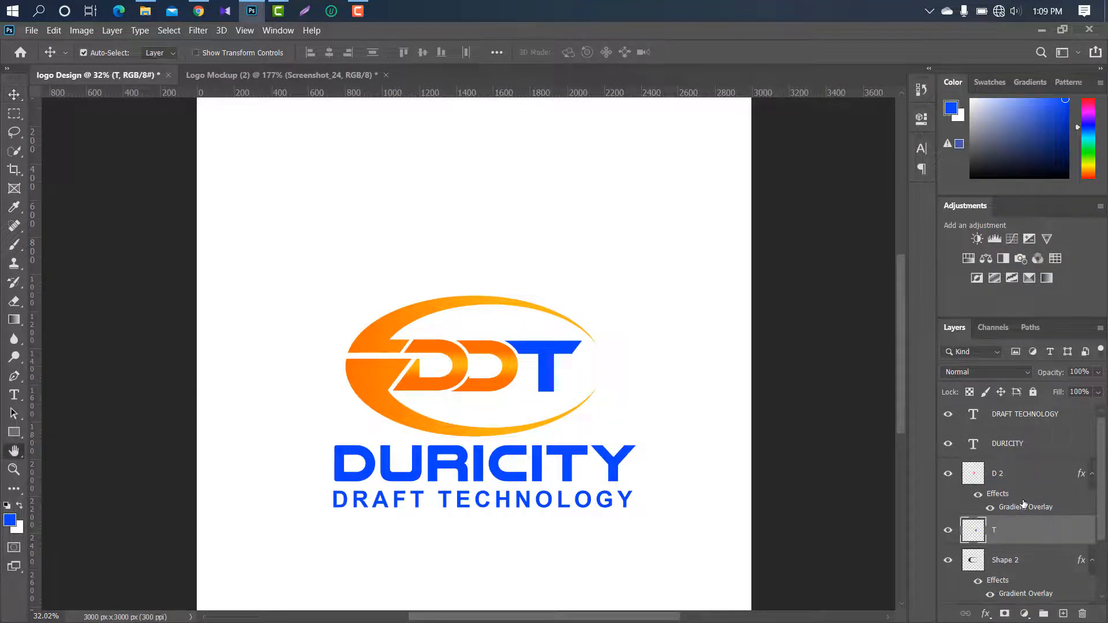
left_click_drag(664, 80, 790, 80)
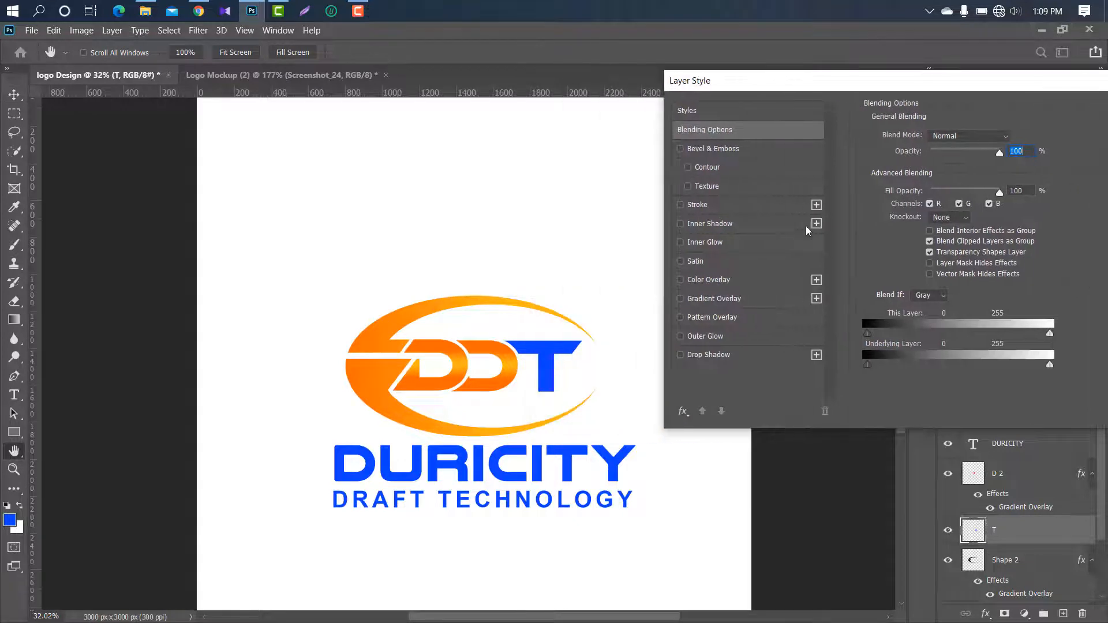
left_click(753, 299)
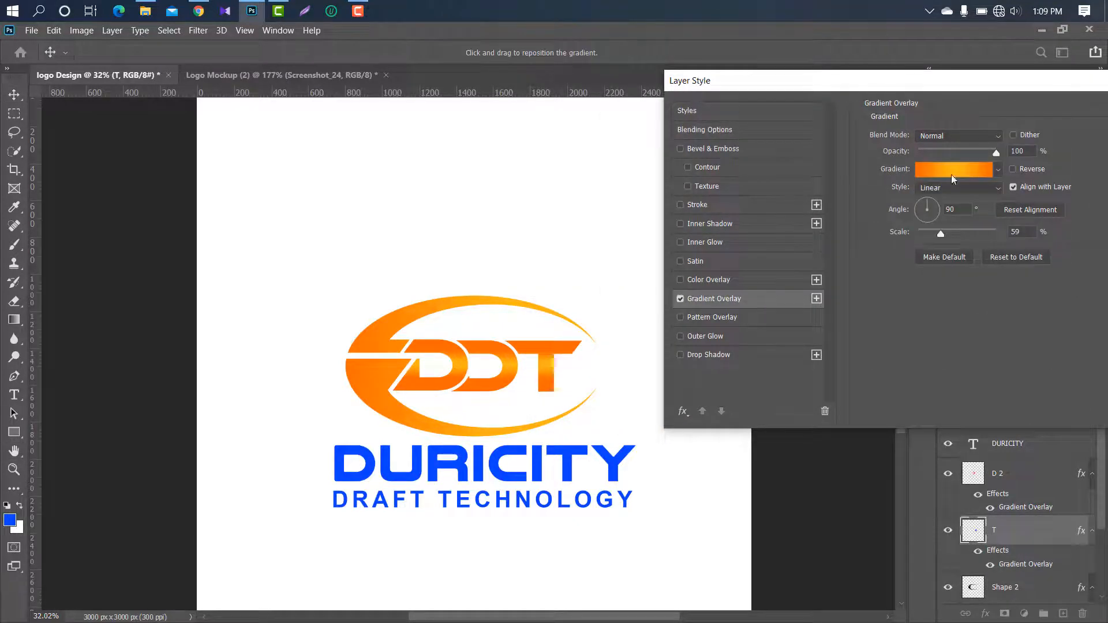
left_click(953, 170)
left_click(790, 497)
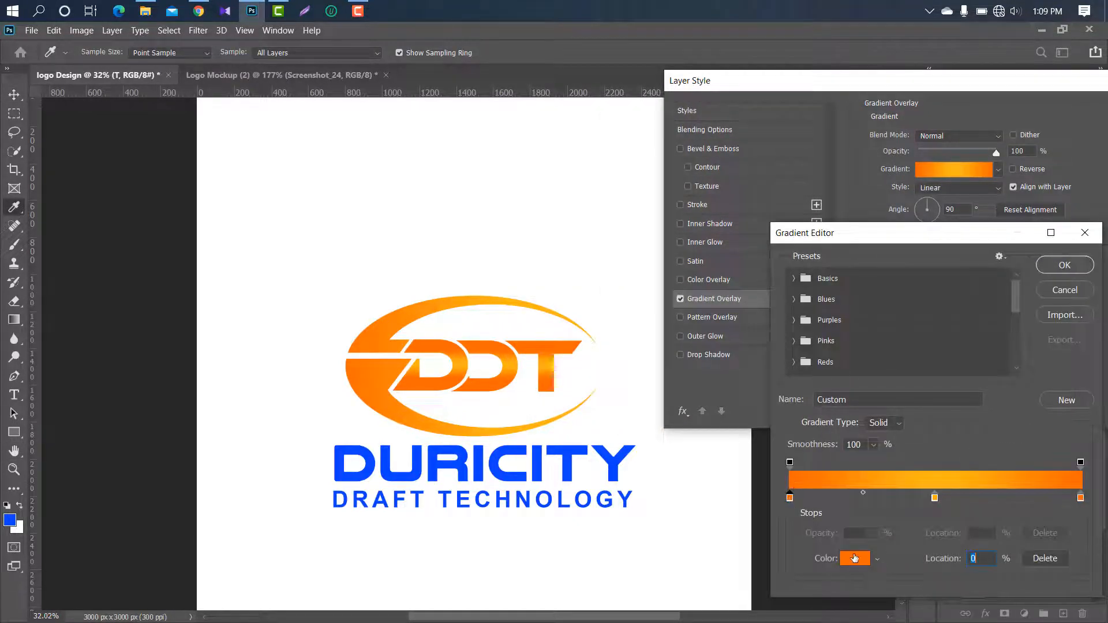
left_click(855, 557)
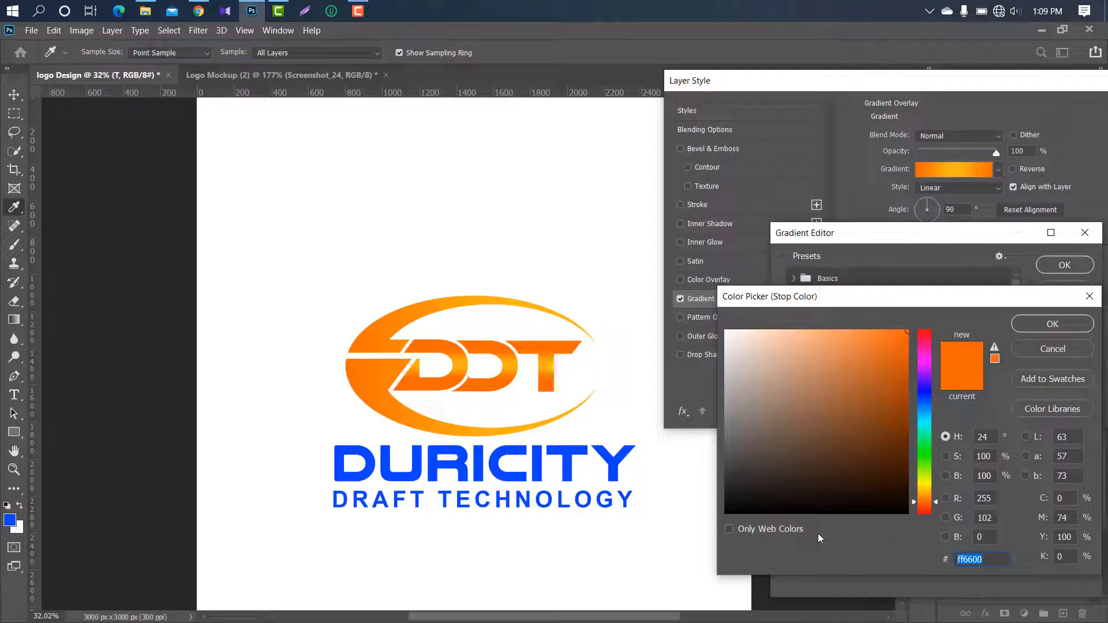
type("a3a3a3")
left_click(1050, 326)
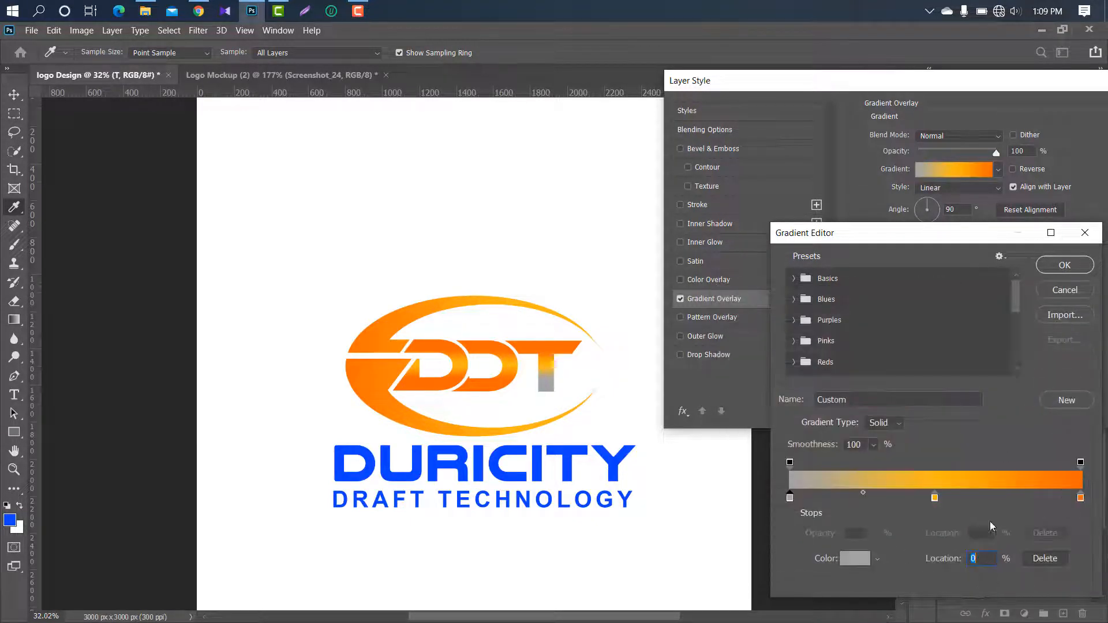
Set the middle colour stop of the T layer's gradient to light grey ede3e3.
left_click(935, 498)
left_click(856, 558)
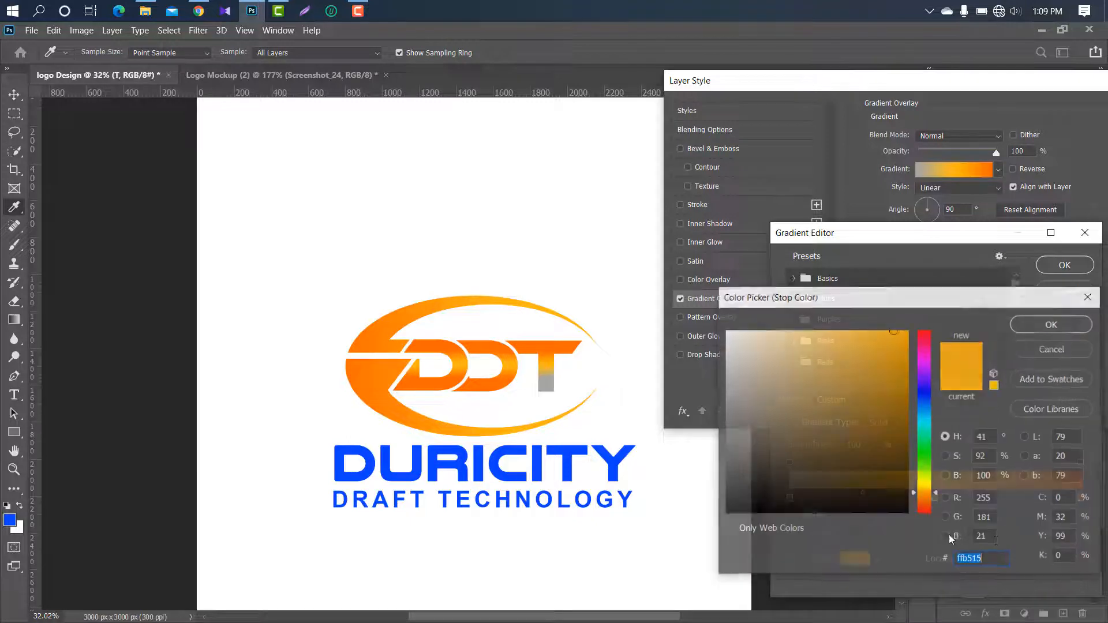
type("b5acac")
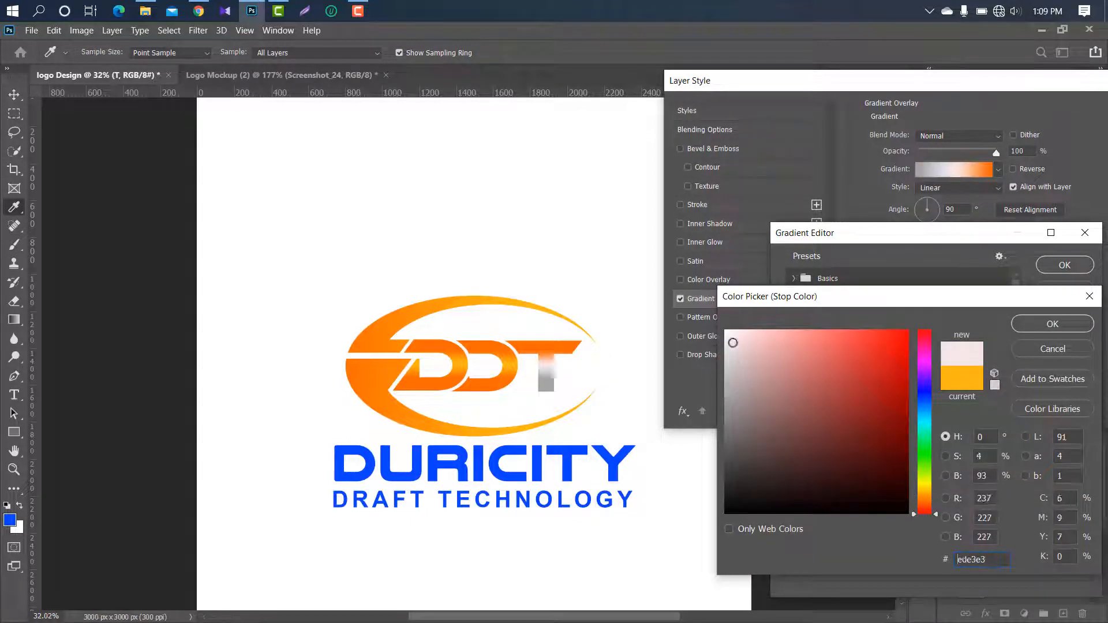
left_click(1037, 327)
Set the end colour stop of the T layer's gradient to a3a3a3 and apply the layer style.
left_click(1081, 498)
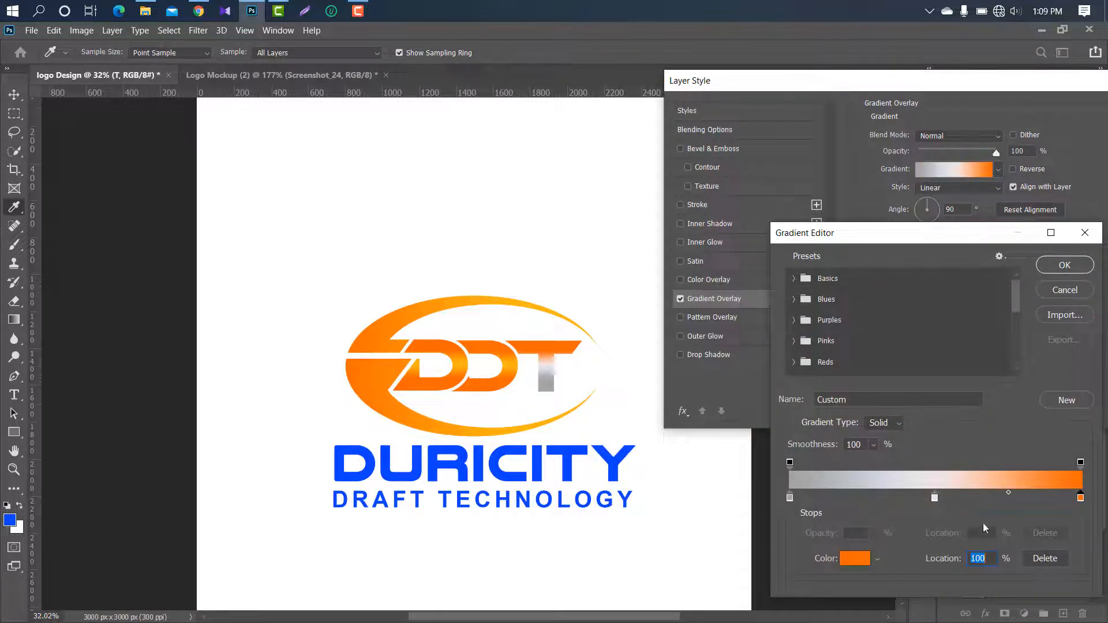
left_click(857, 559)
type("a3a3a3")
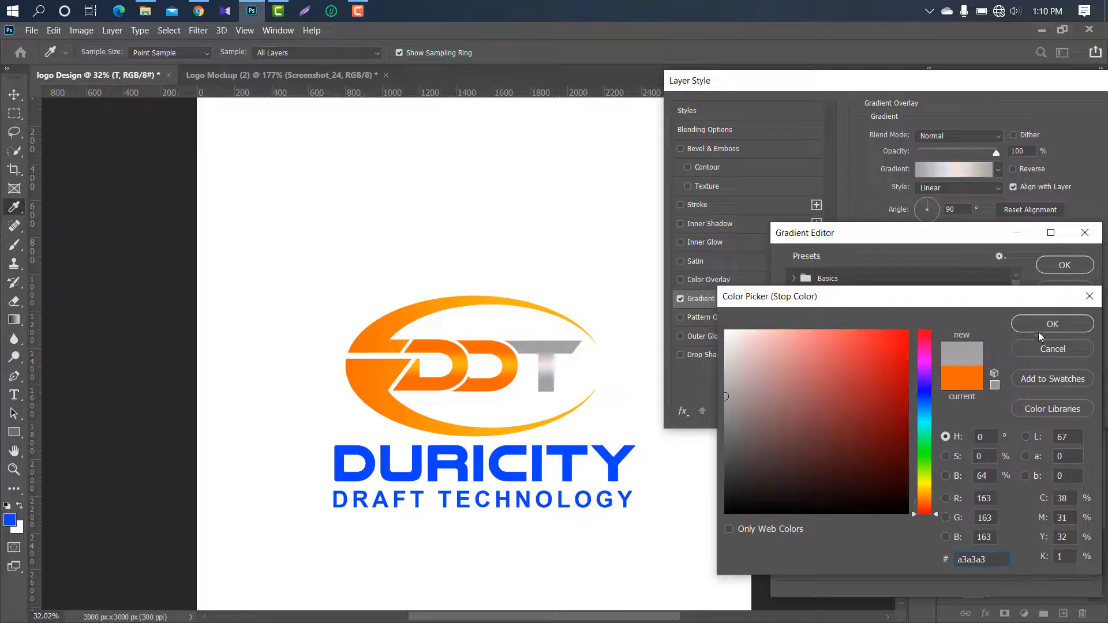
left_click(1043, 328)
left_click(1059, 263)
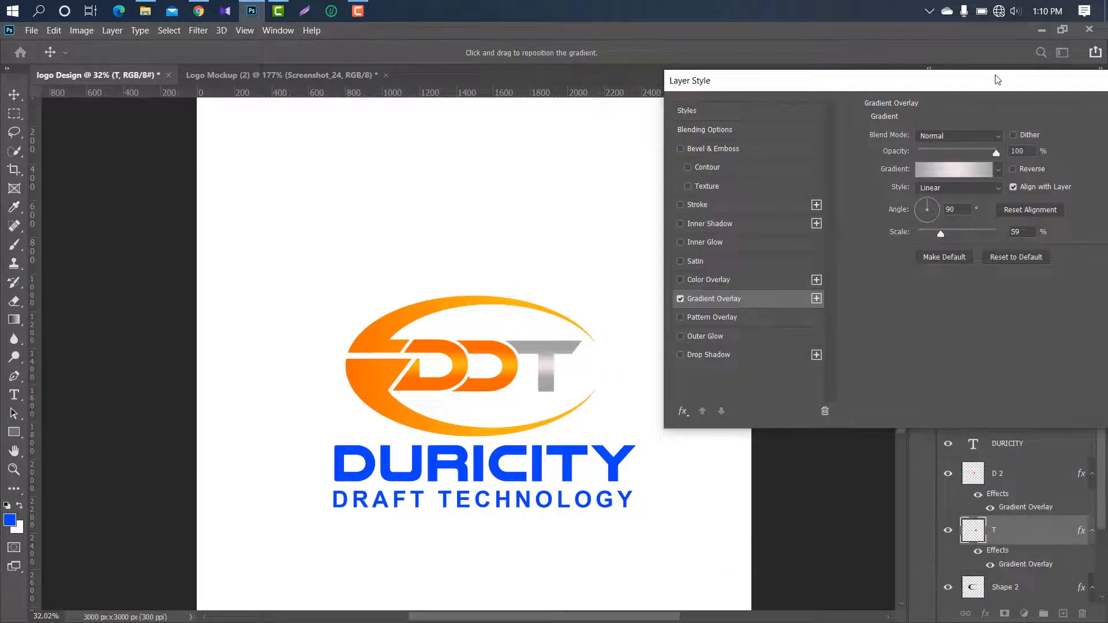
left_click_drag(998, 80, 880, 87)
left_click(1055, 123)
Apply the same silver Gradient Overlay at 90° and 59% scale to the DRAFT TECHNOLOGY text layer.
left_click(476, 494)
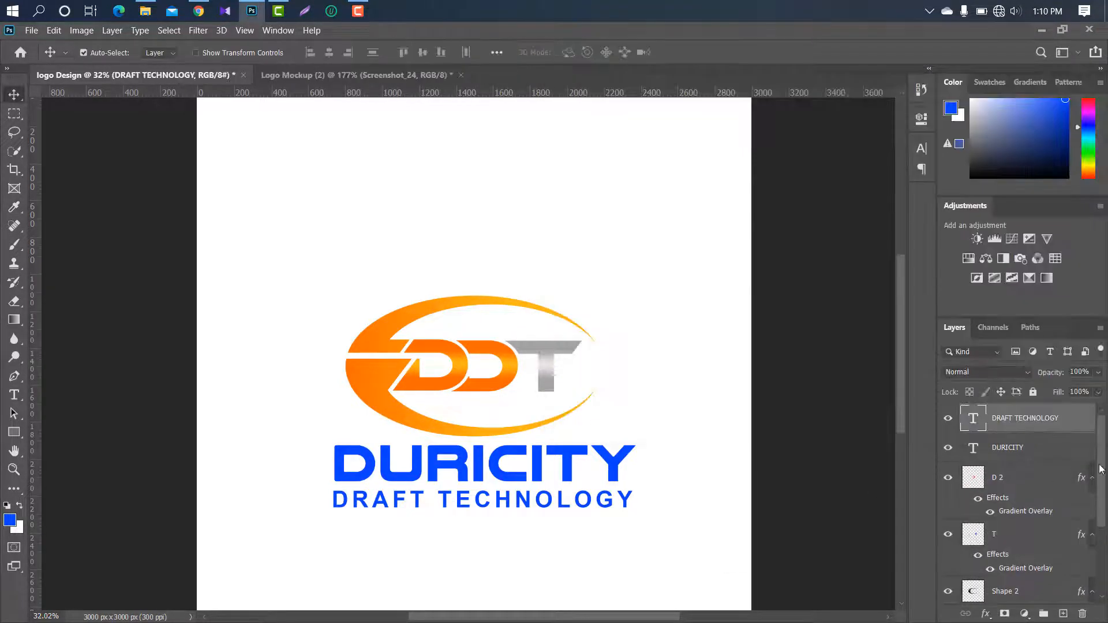
double_click(1072, 420)
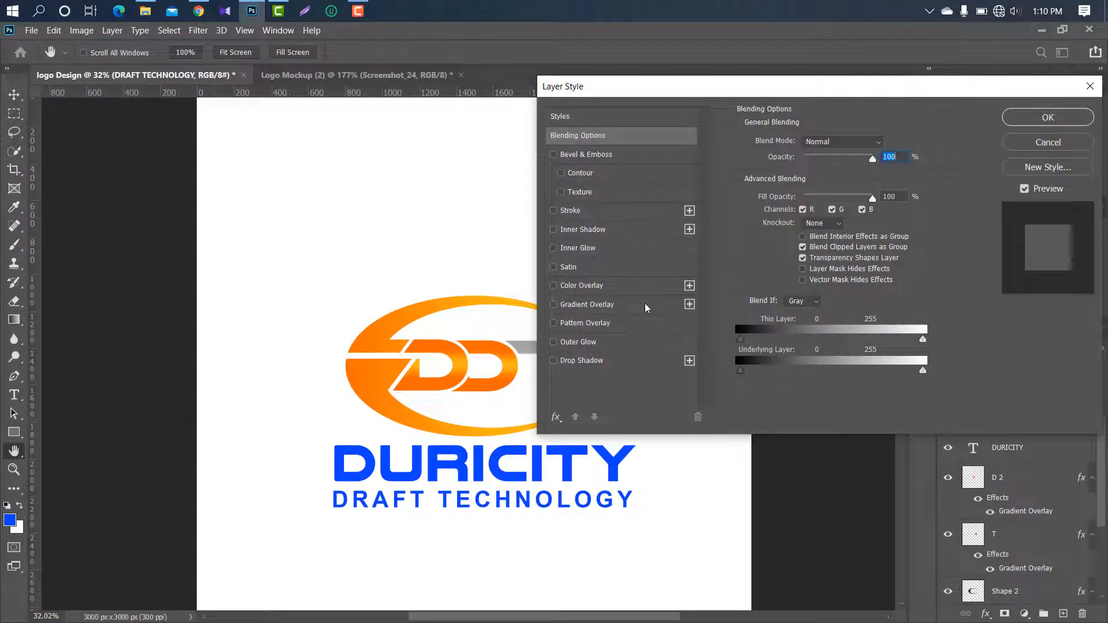
left_click(634, 305)
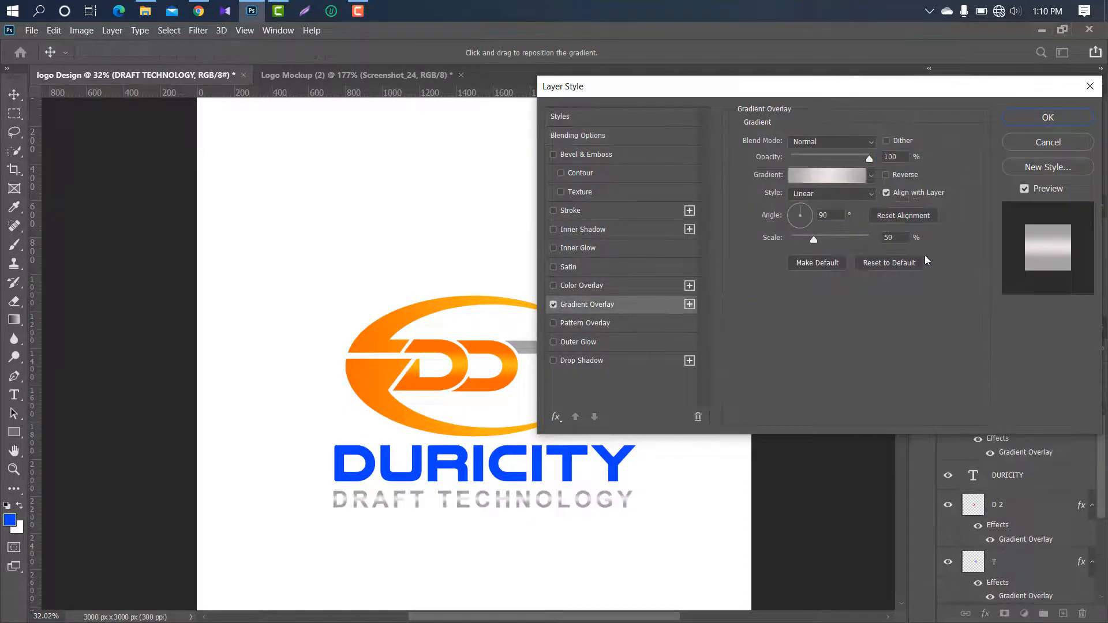
left_click(1048, 117)
Add a Gradient Overlay to the DURICITY text layer and set the gradient's first colour stop to orange ff6600.
left_click(982, 463)
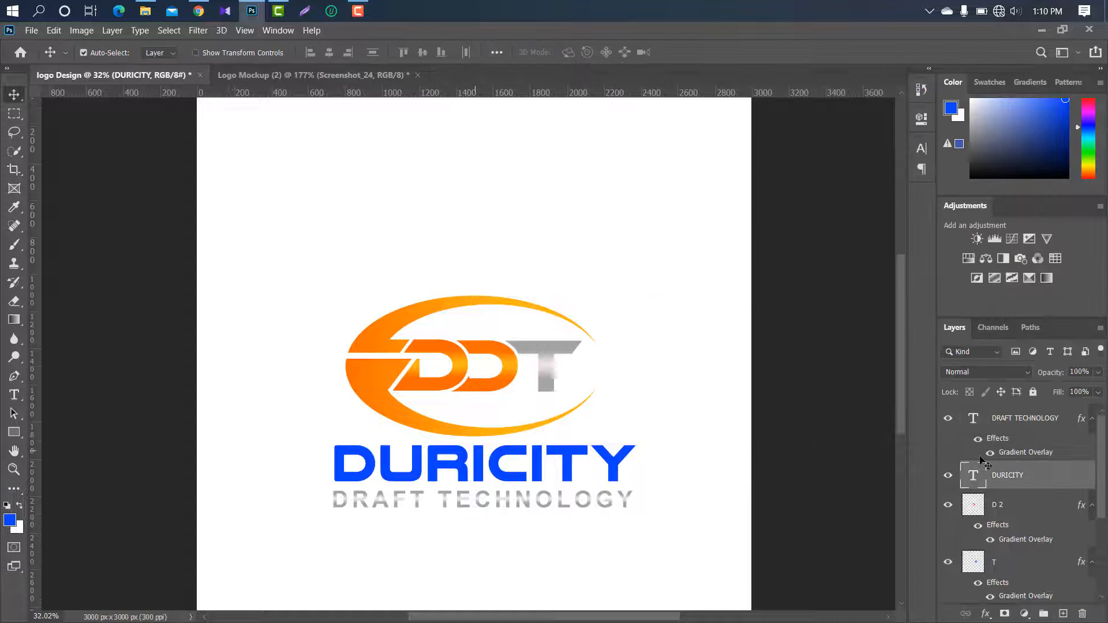
double_click(1060, 476)
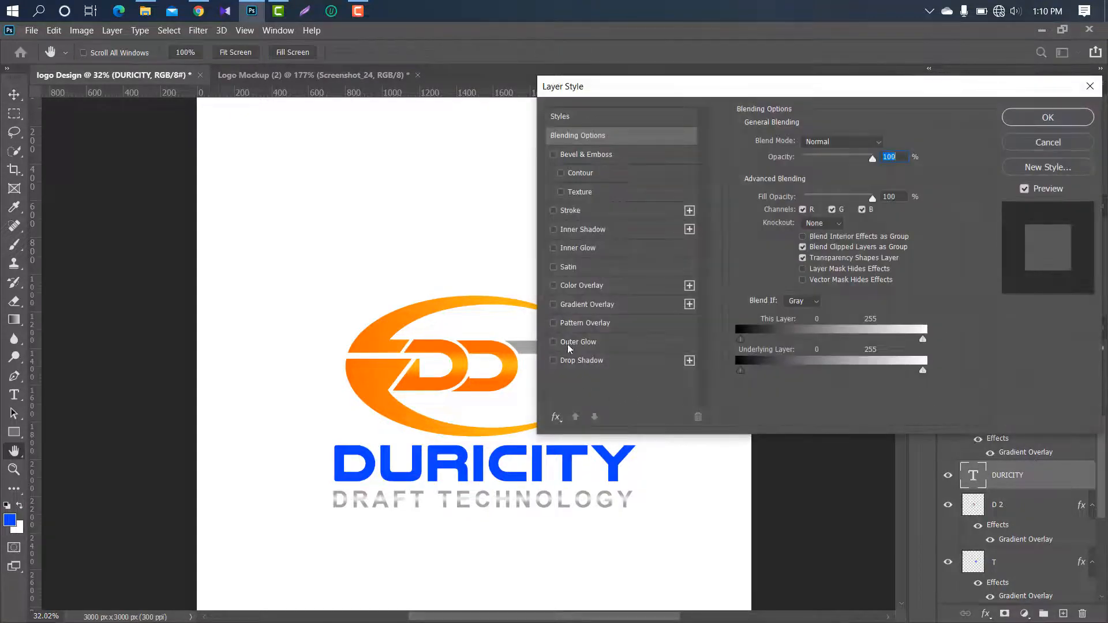
left_click(624, 306)
left_click(817, 177)
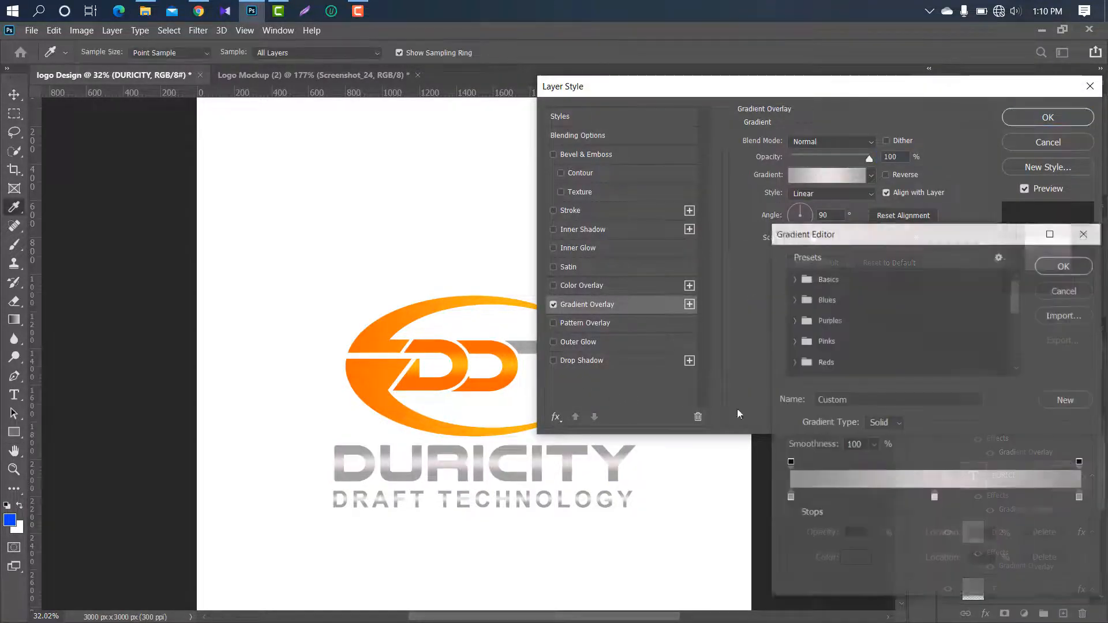
left_click(789, 497)
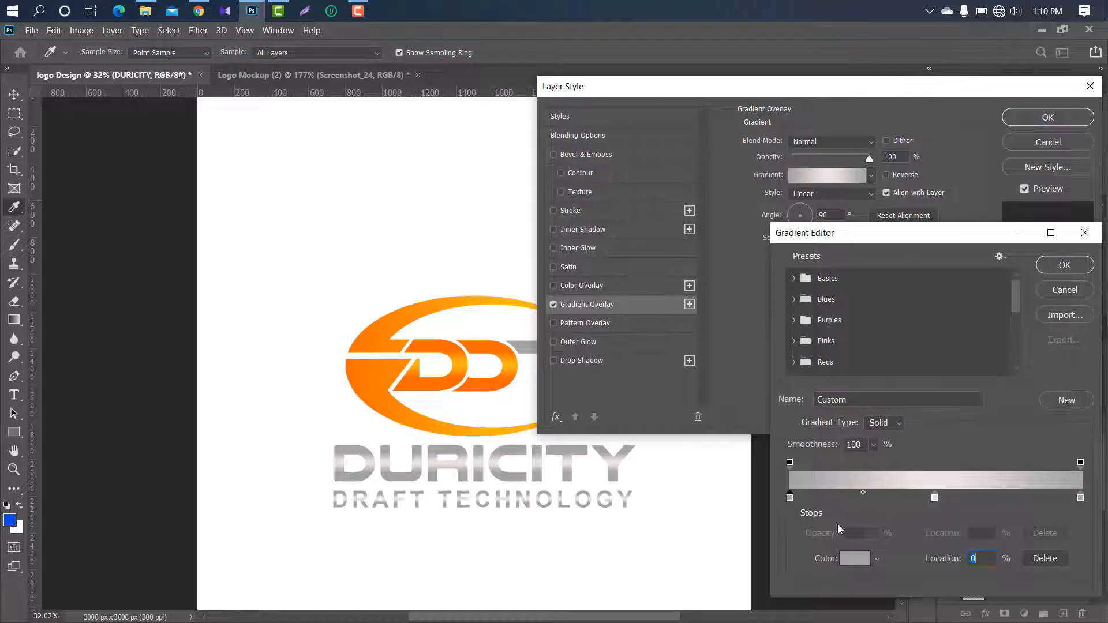
left_click(855, 559)
type("ff6600")
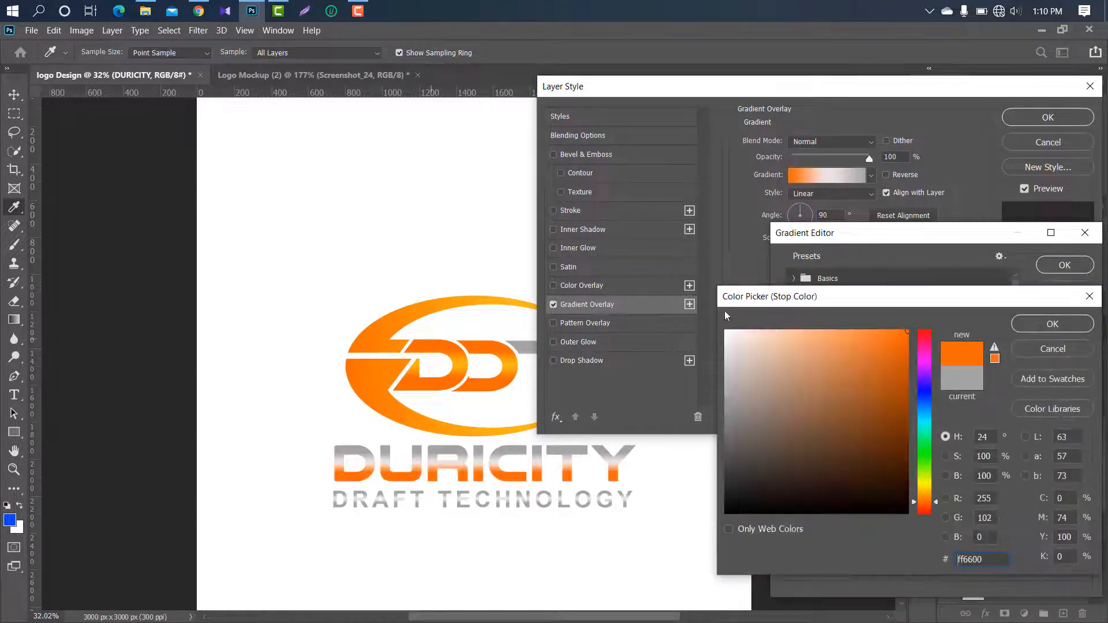
left_click(1054, 324)
Set the middle colour stop of the DURICITY gradient to yellow-orange ffb515, sampled from the logo's D letters.
left_click(934, 499)
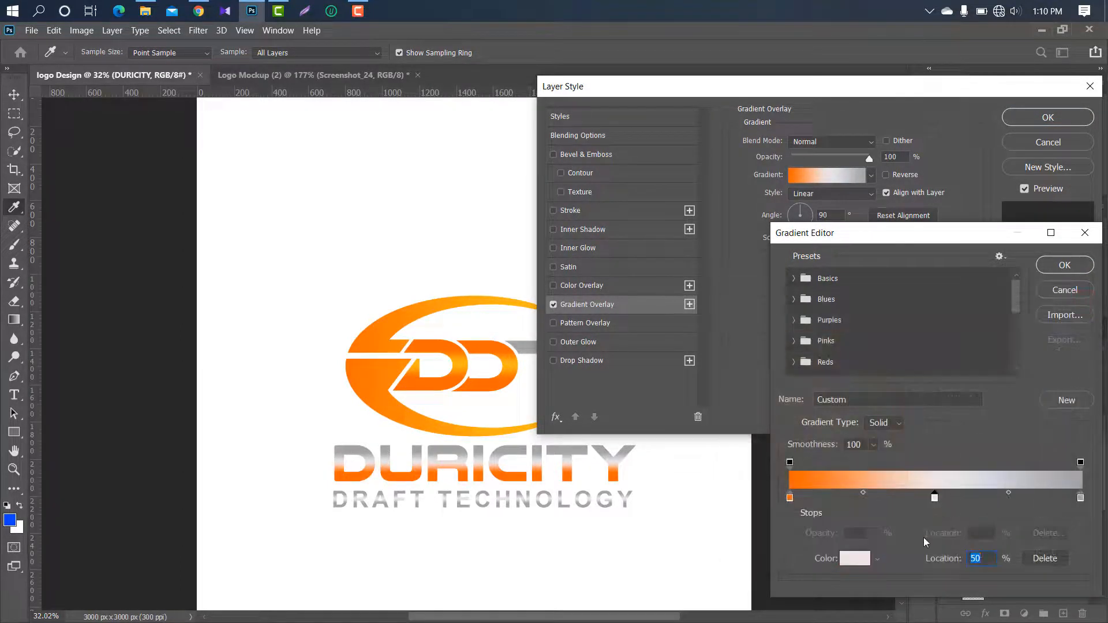
left_click(850, 560)
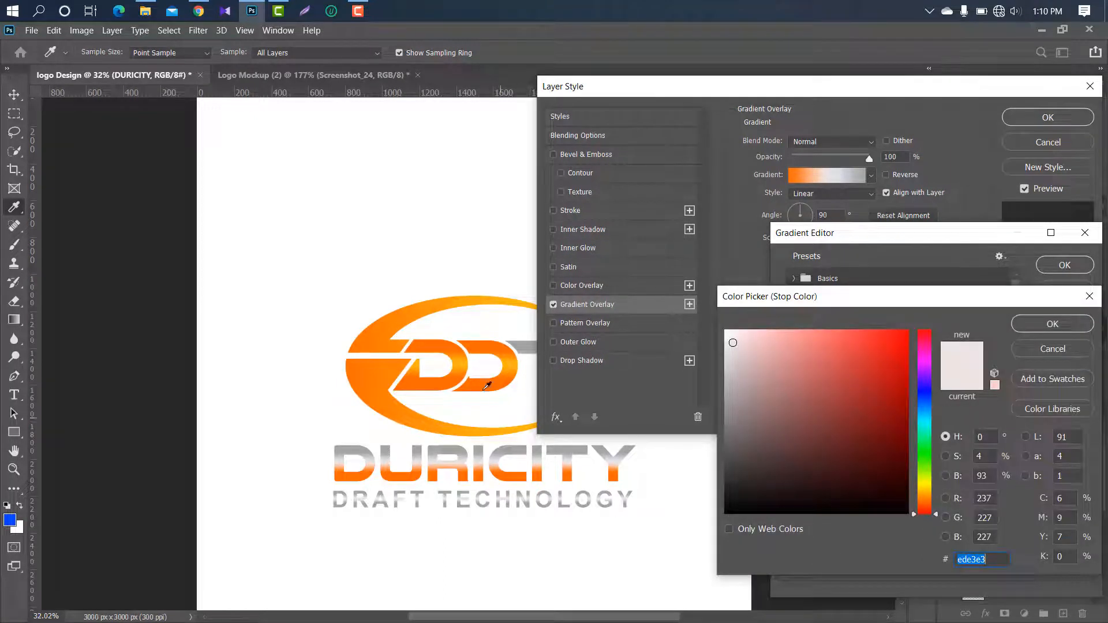
left_click(462, 363)
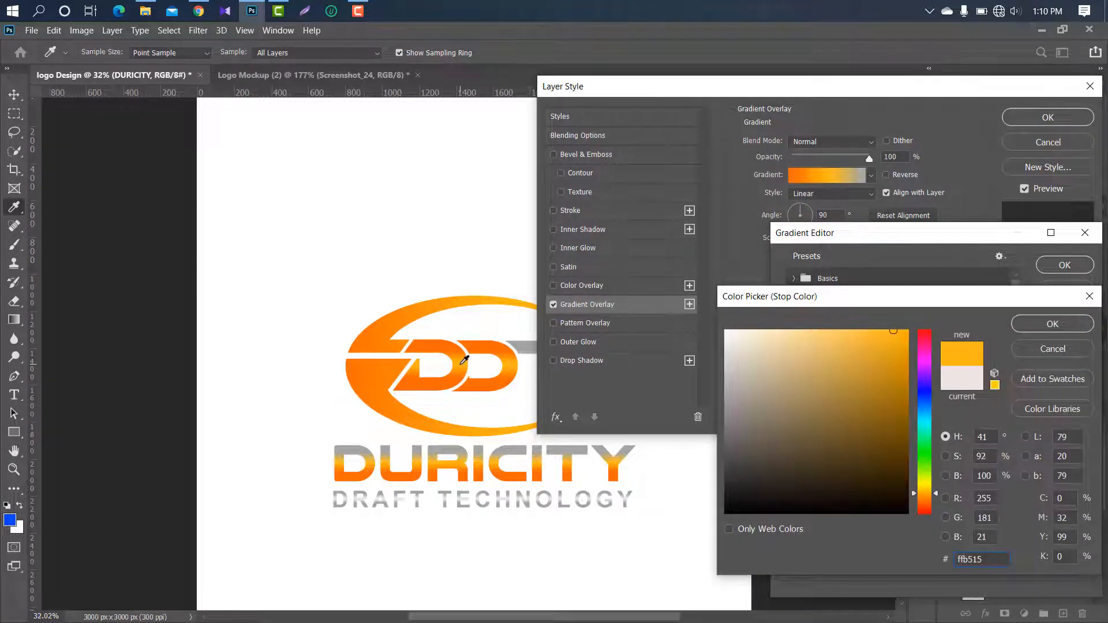
left_click(1042, 326)
Set the end colour stop of the DURICITY gradient to ff6600, sampled from the logo, and apply the layer style.
left_click(1080, 498)
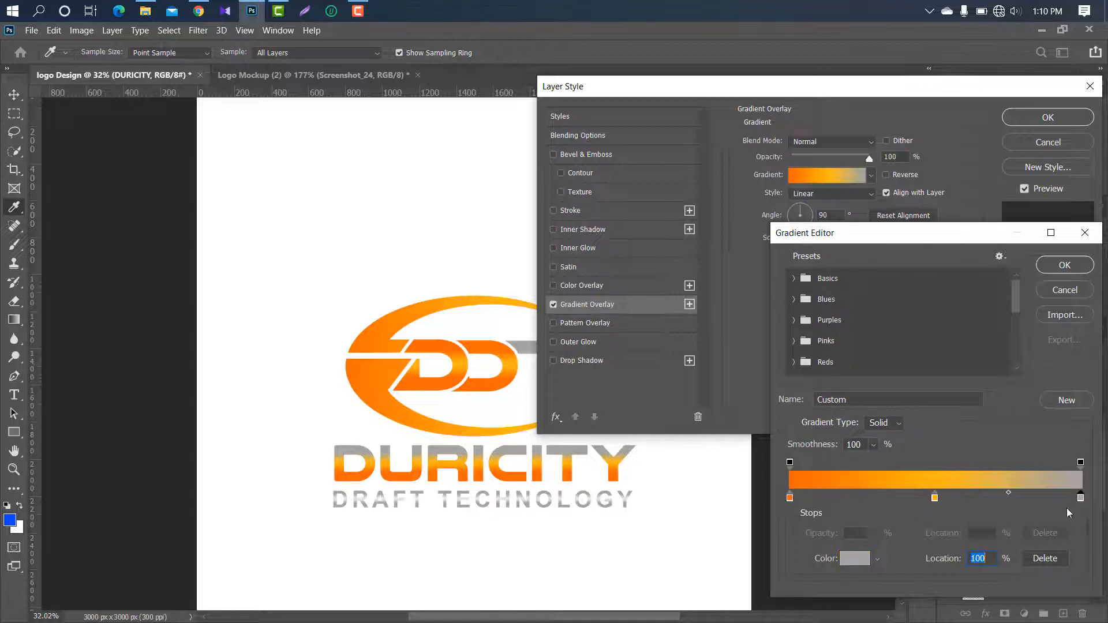
left_click(851, 559)
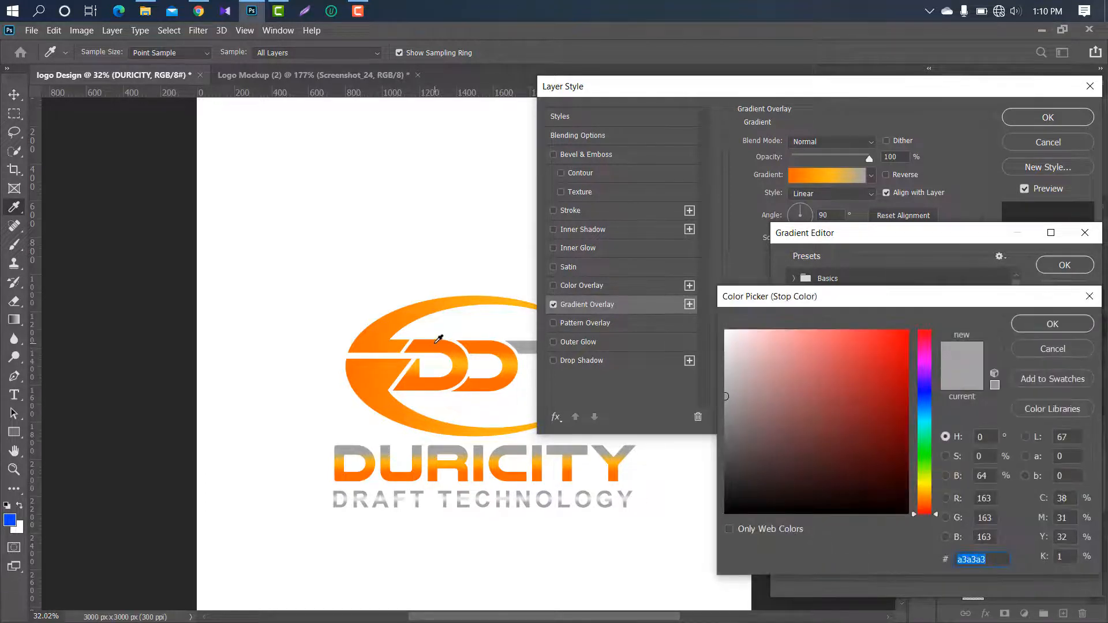
left_click(456, 341)
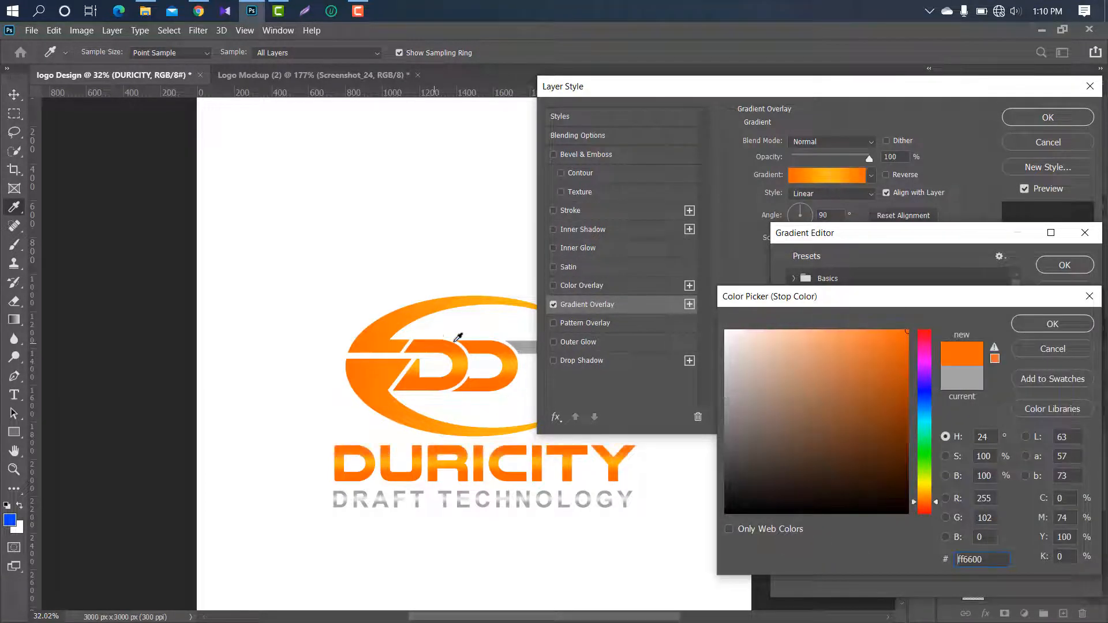
left_click(1051, 324)
left_click(1066, 264)
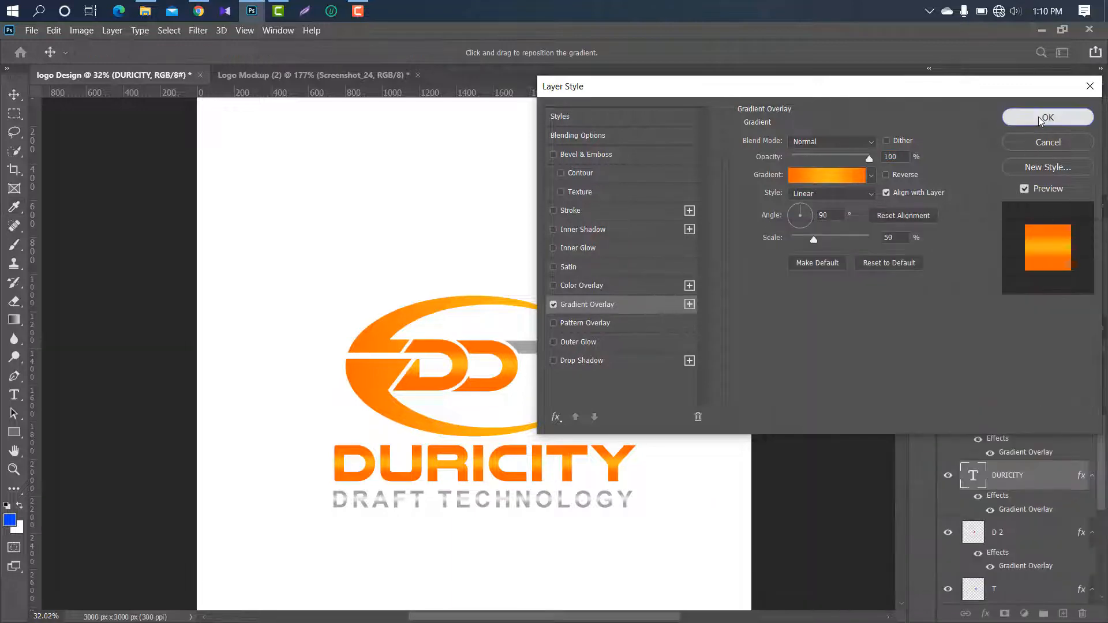
left_click(1047, 117)
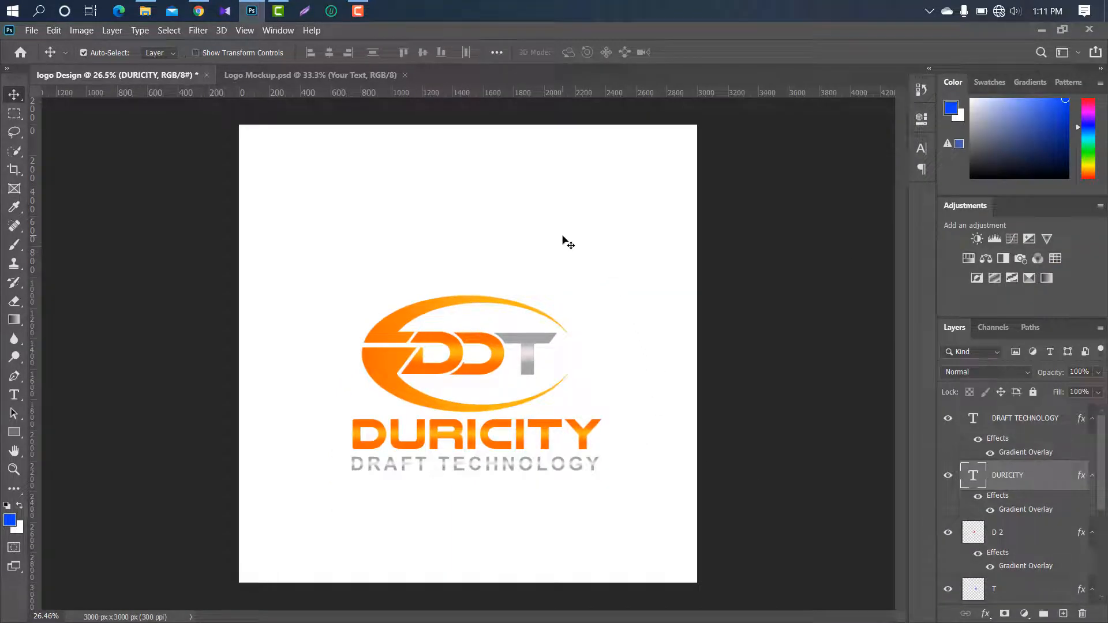
Delete the white background layer at the bottom of the layer stack and select the DRAFT TECHNOLOGY layer.
left_click(566, 241)
left_click_drag(1103, 442, 1083, 614)
left_click(1081, 594)
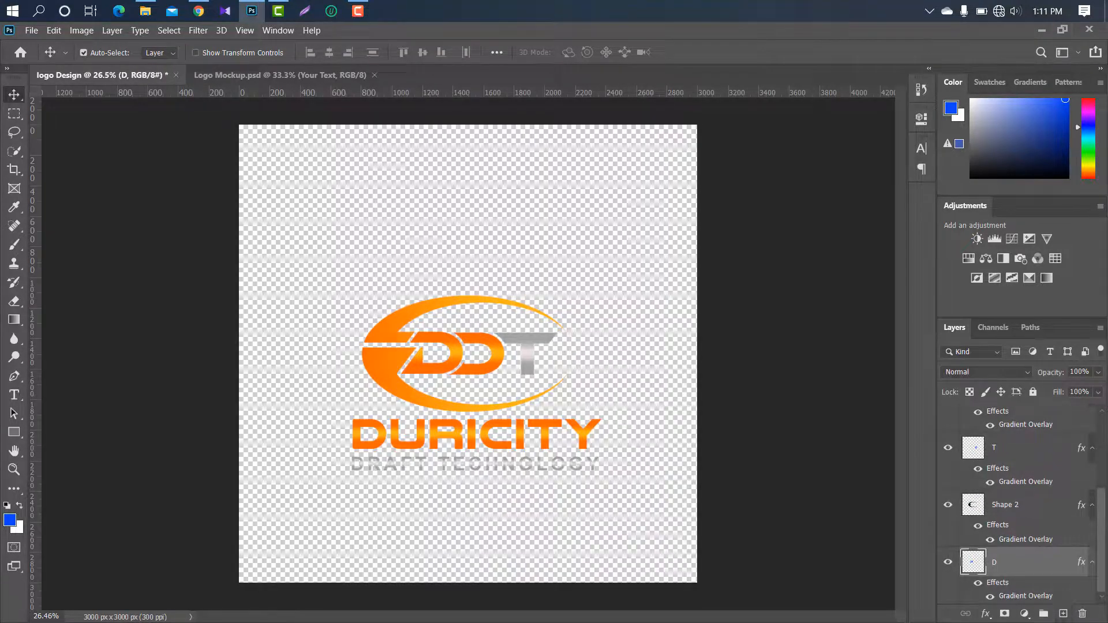
left_click_drag(1100, 512, 1099, 426)
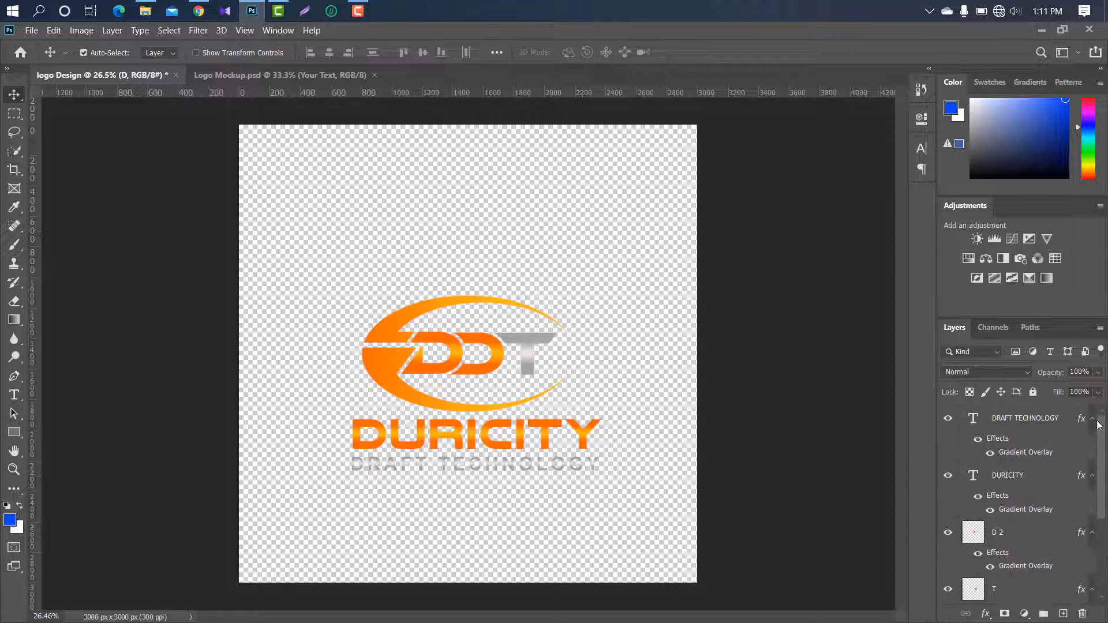
left_click(1064, 426)
Stamp all visible logo layers into one new layer and place it in the Your Text smart object of Logo Mockup.psd.
left_click(332, 76)
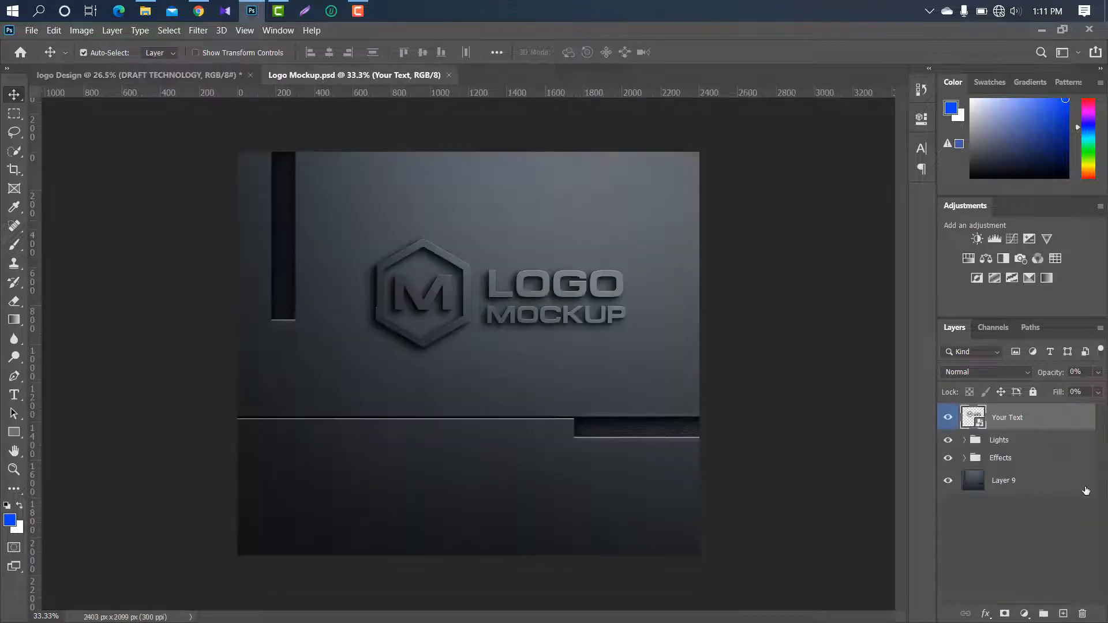
double_click(973, 417)
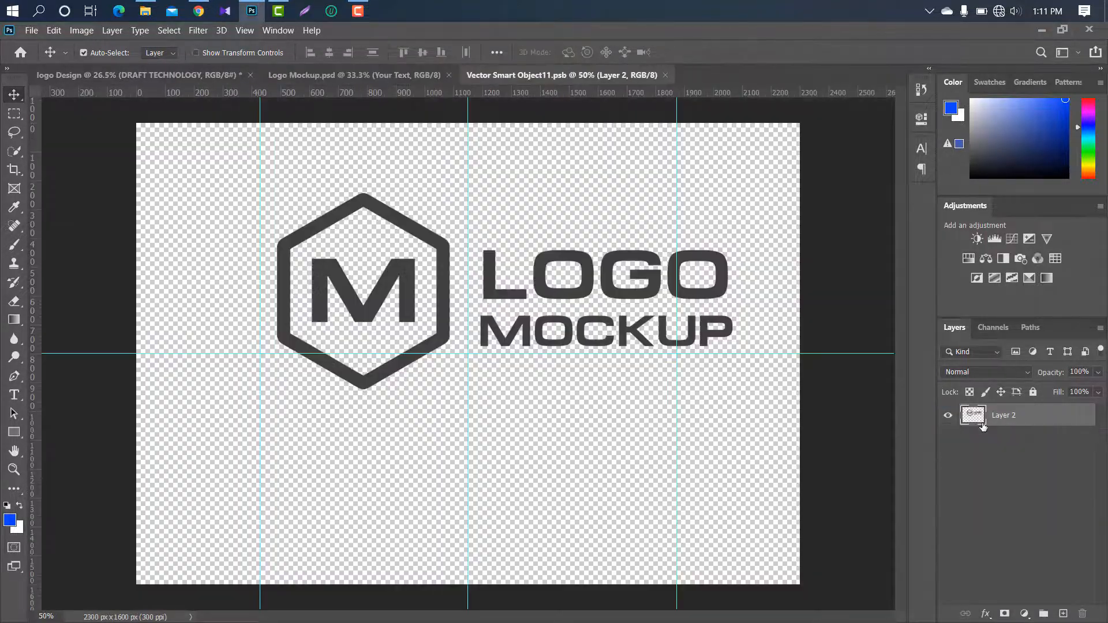
left_click(139, 73)
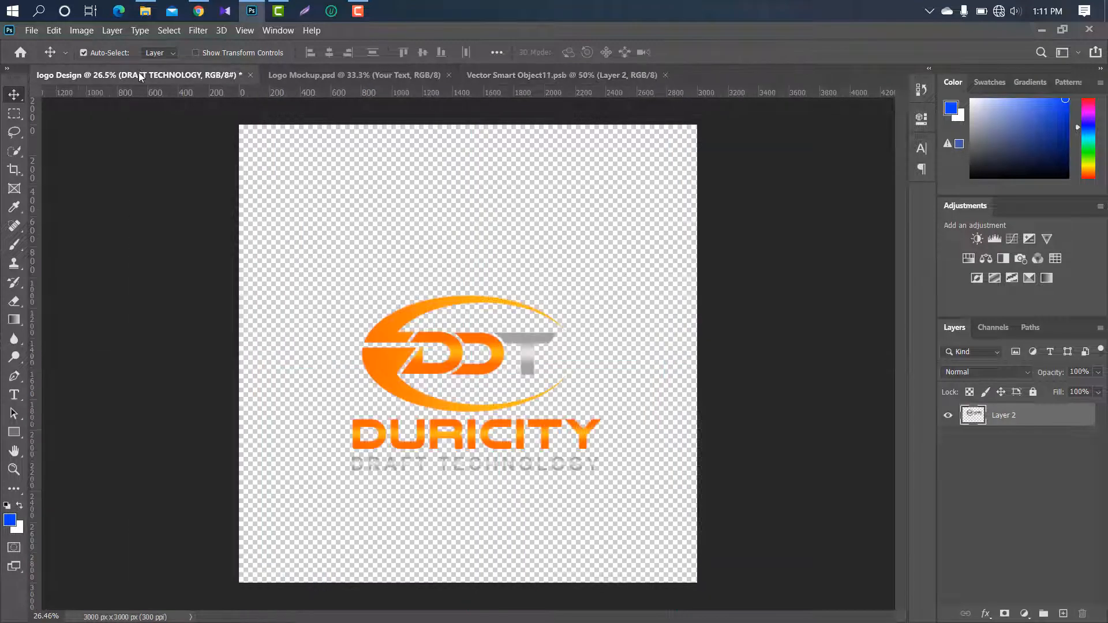
key("ctrl+alt+shift+e")
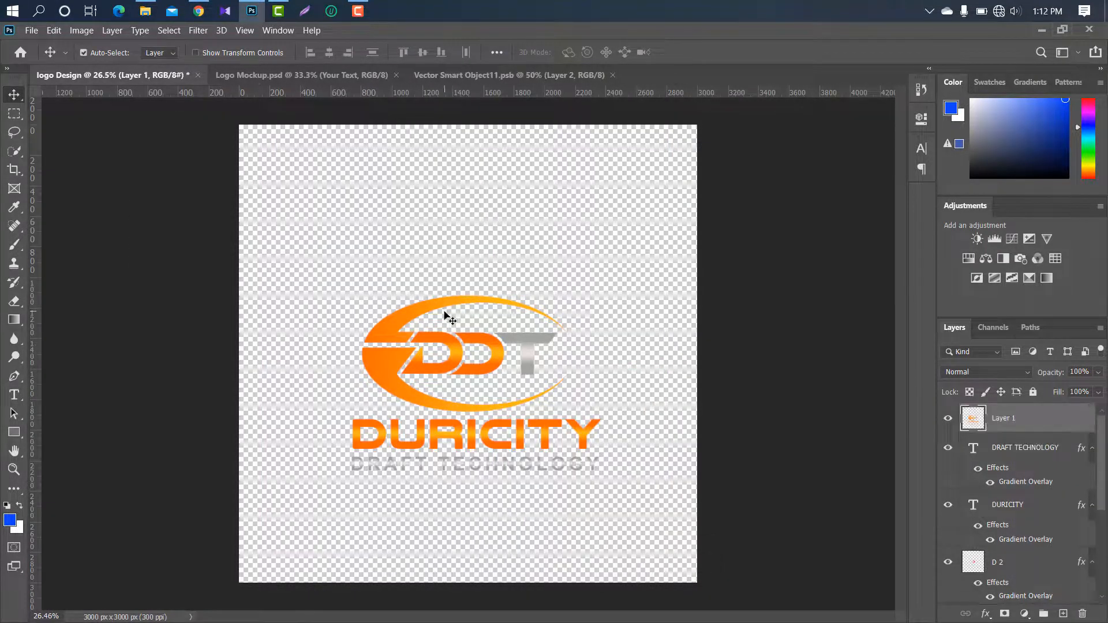
left_click_drag(433, 315, 471, 289)
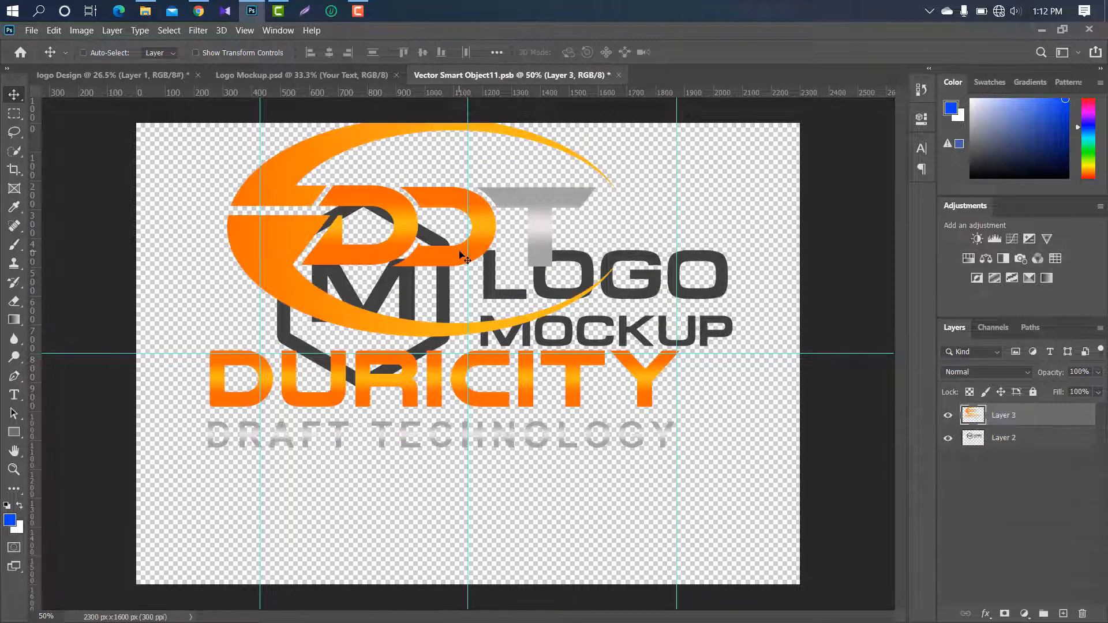
Scale the placed logo to about 48% and move it near the upper middle of the smart object's canvas.
key("ctrl+t")
left_click_drag(679, 284, 534, 283)
left_click_drag(447, 263, 568, 267)
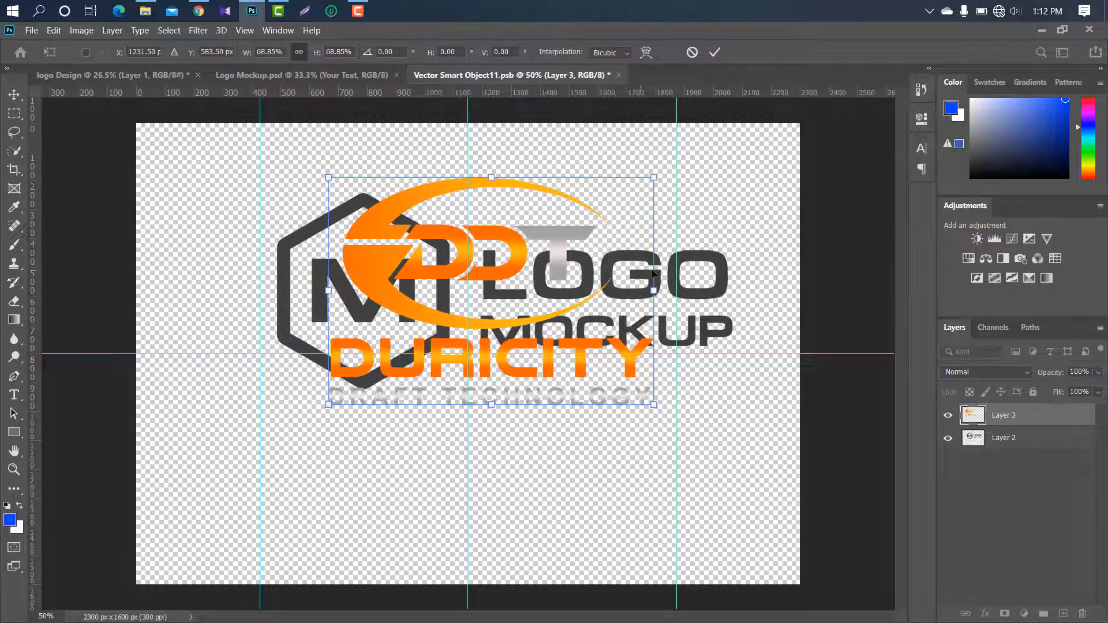
left_click_drag(660, 294, 595, 291)
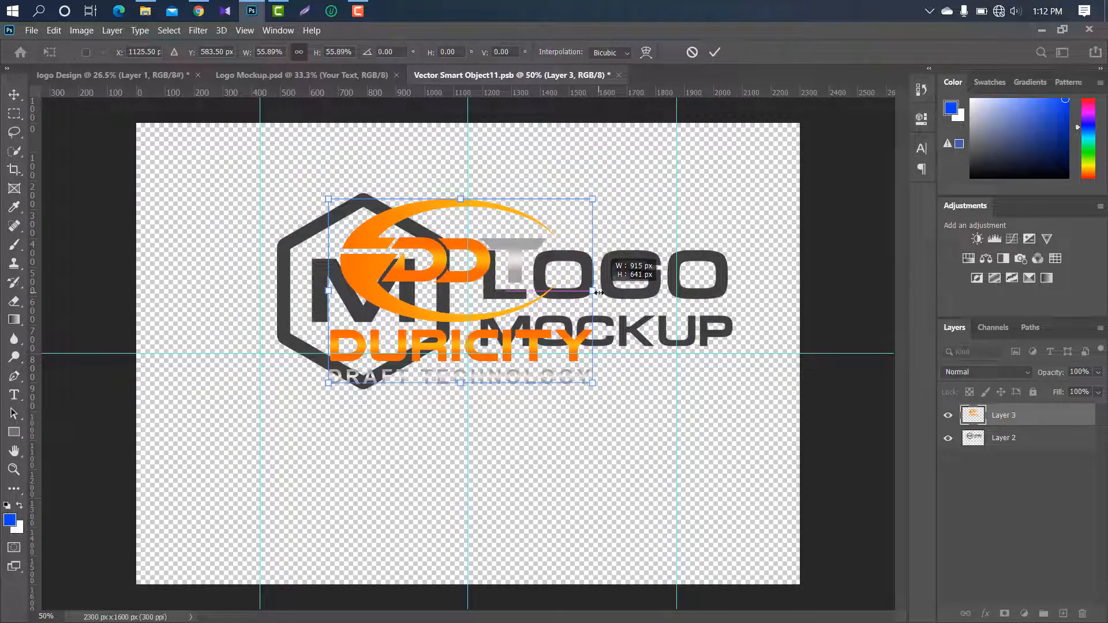
left_click_drag(547, 265, 590, 282)
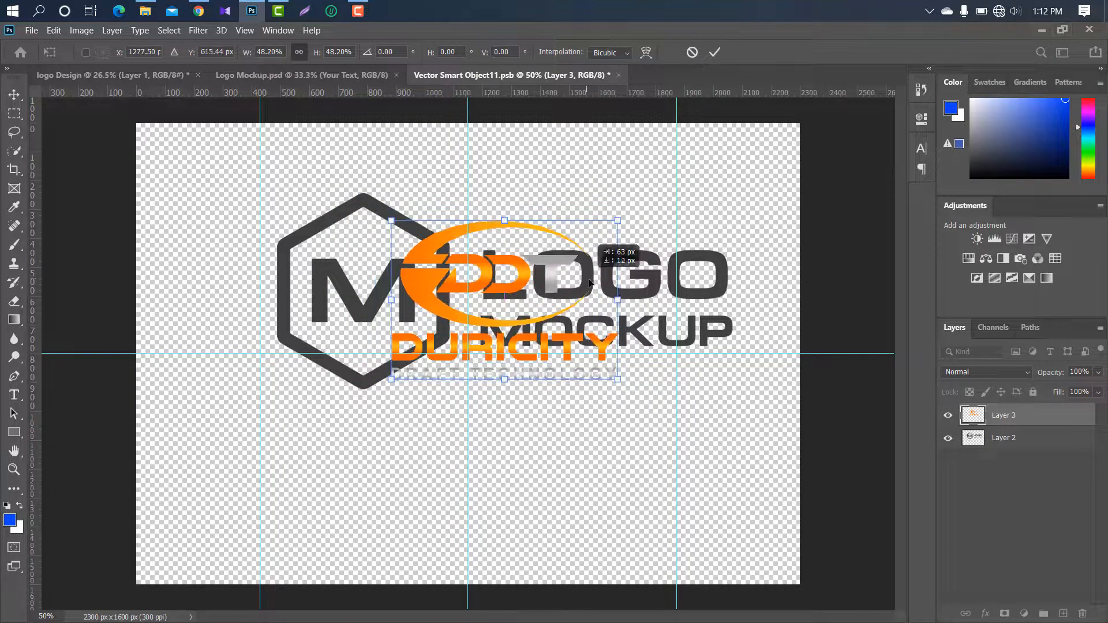
left_click(720, 53)
Hide the placeholder LOGO MOCKUP layer, then save and close the smart object to update the mockup.
left_click(948, 439)
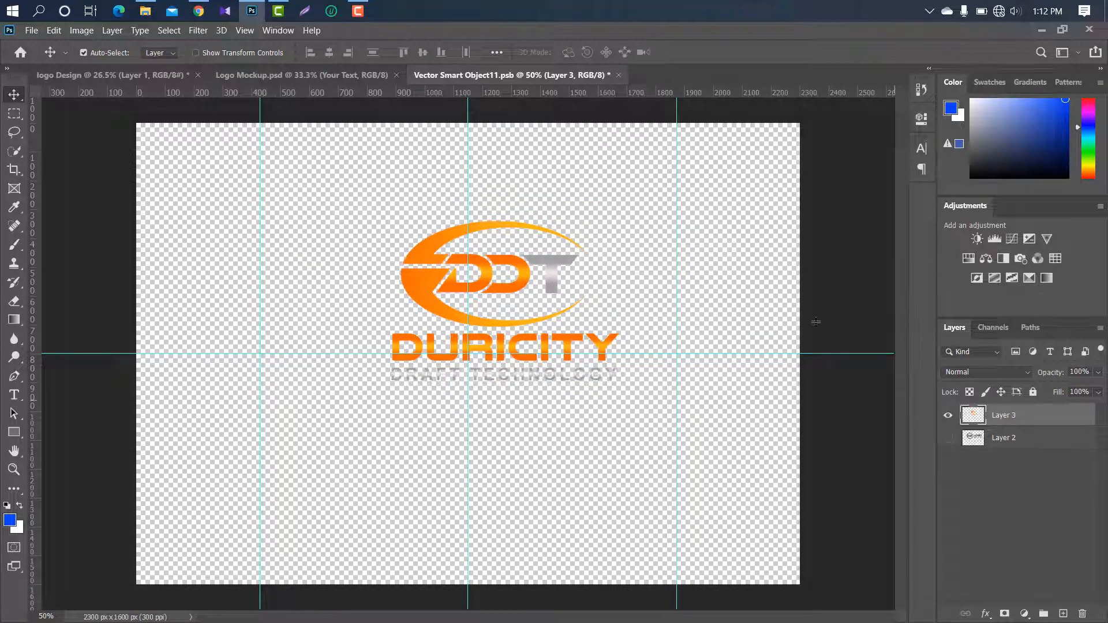
left_click(618, 75)
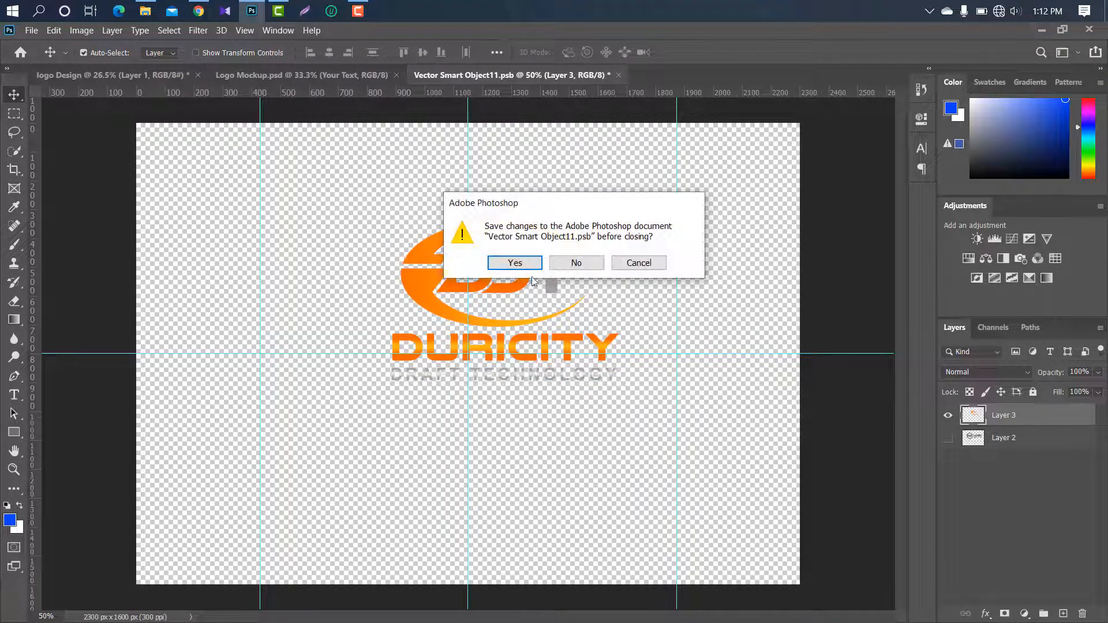
left_click(511, 264)
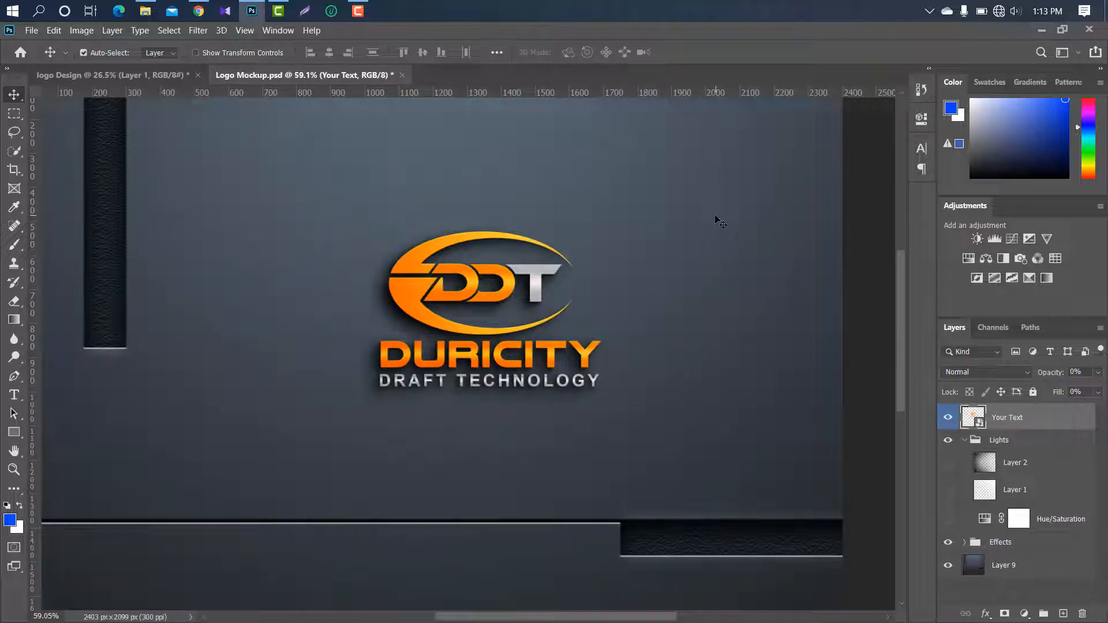